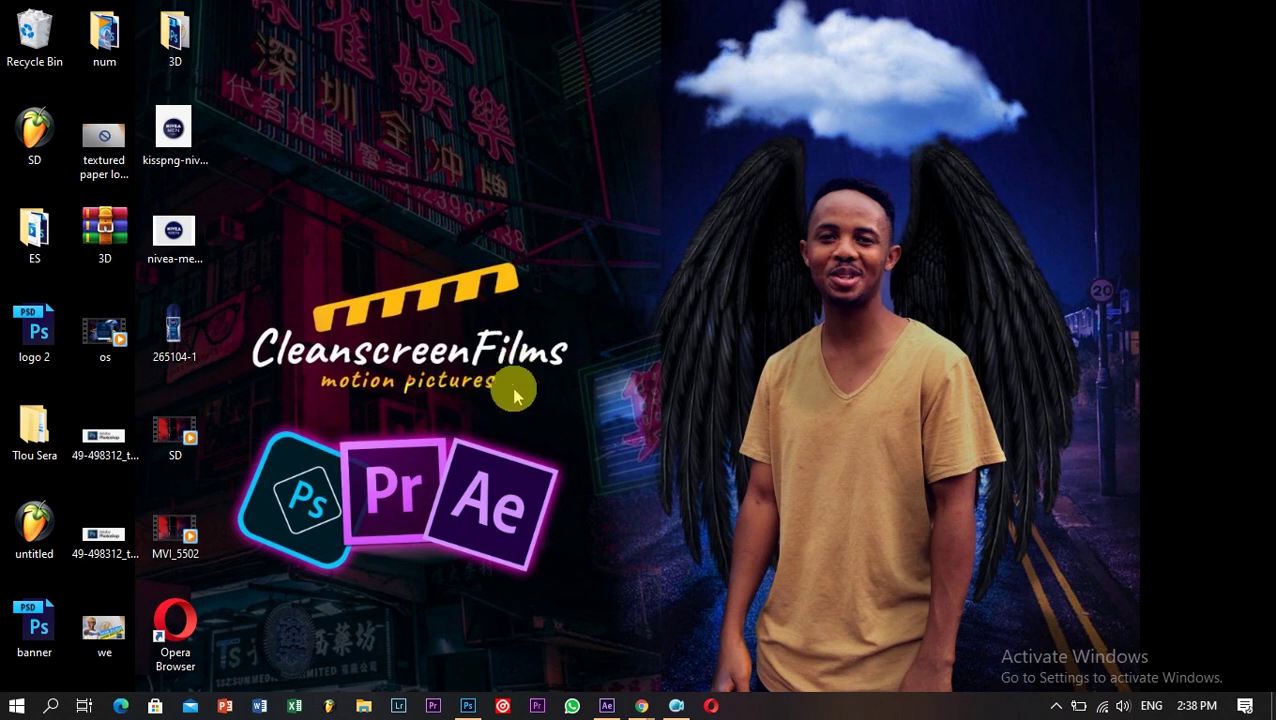
Switch to Photoshop and create a 500 × 607 px RGB document named "logo png" at 300 pixels/inch with a white background
{"action": "left_click", "coordinate": [476, 708]}
{"action": "left_click", "coordinate": [51, 12]}
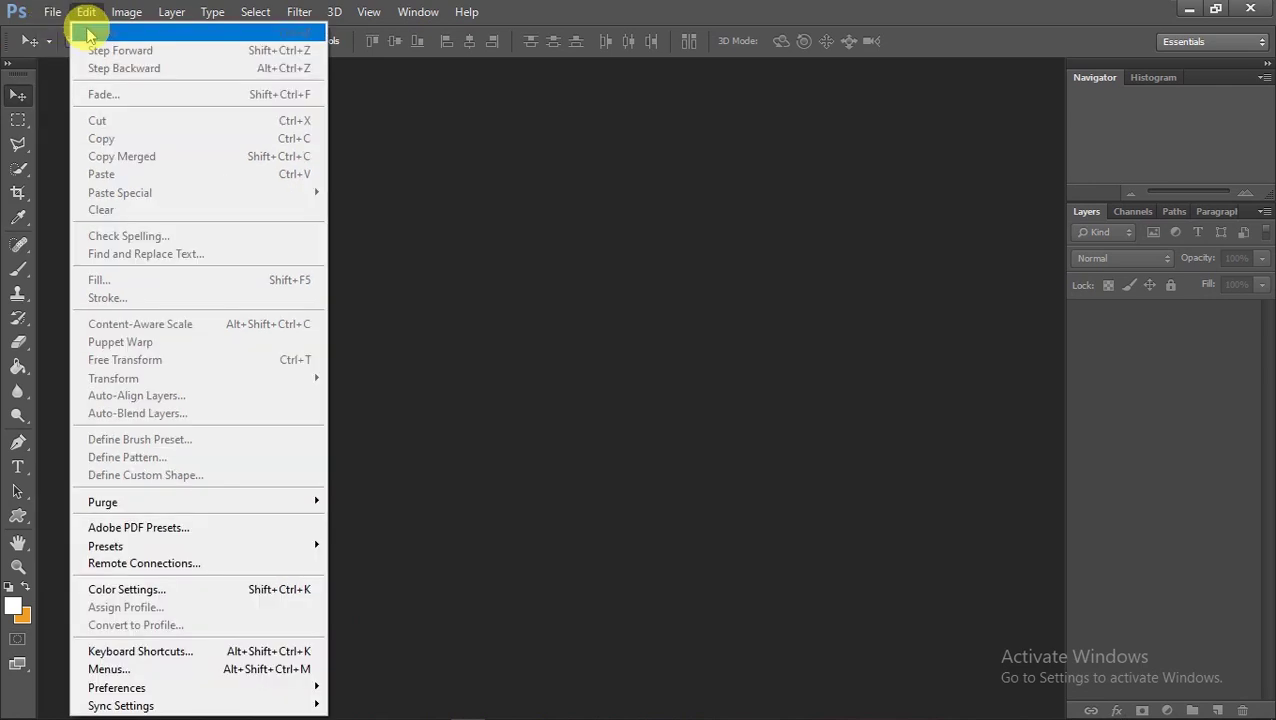
{"action": "left_click", "coordinate": [62, 33]}
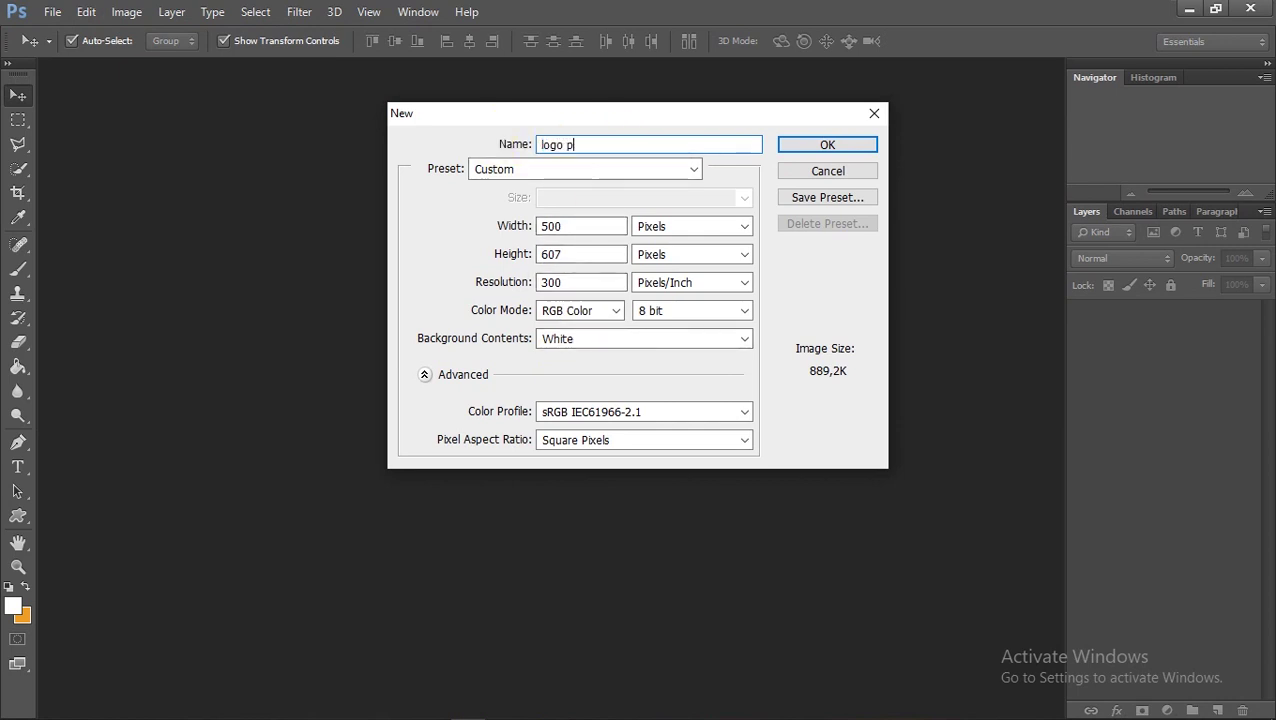
{"action": "key", "text": "Return"}
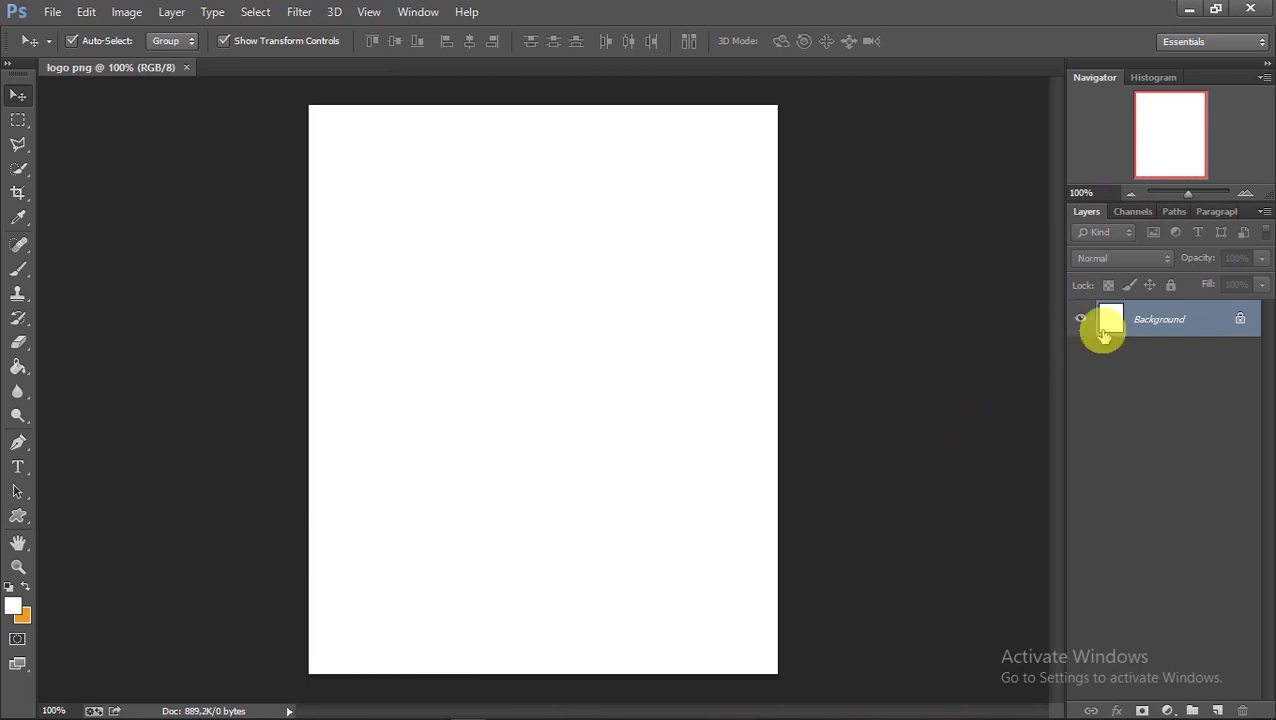
Add a new empty layer above the Background and hide the white Background layer
{"action": "left_click", "coordinate": [1217, 708]}
{"action": "left_click", "coordinate": [1080, 355]}
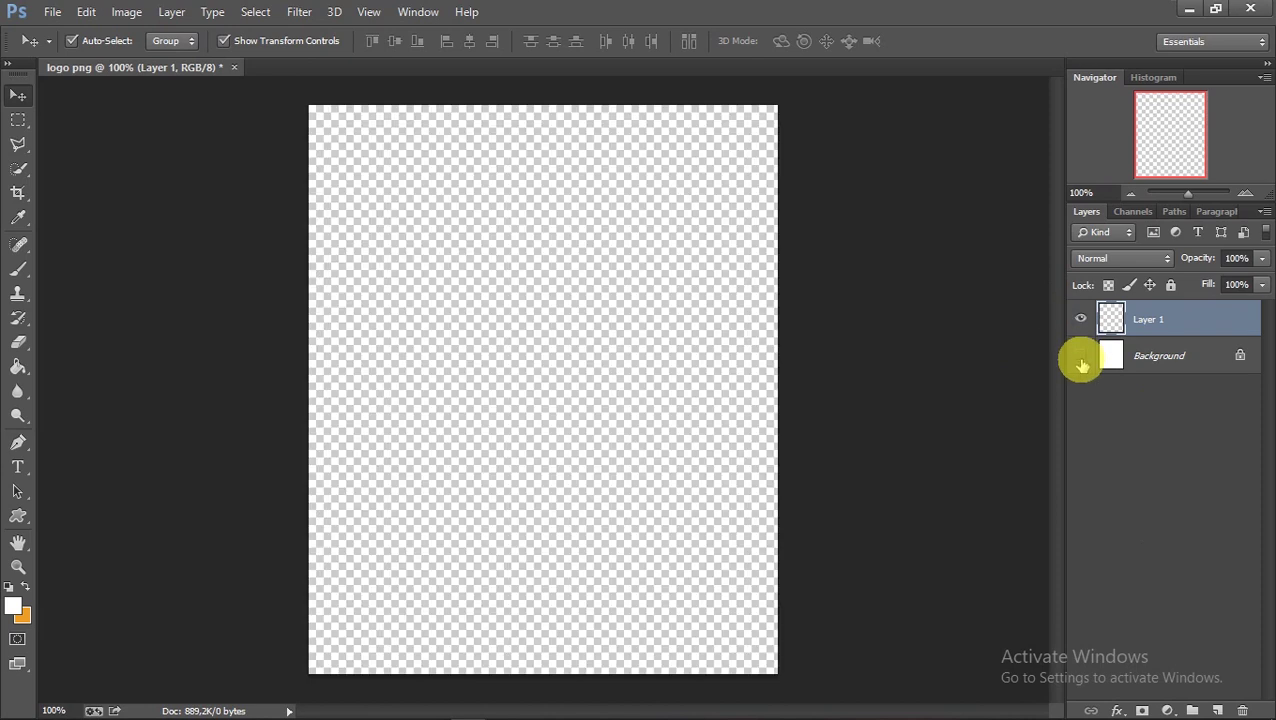
Draw the registered trademark custom shape on the canvas, about 372 × 363 px
{"action": "left_click", "coordinate": [16, 520]}
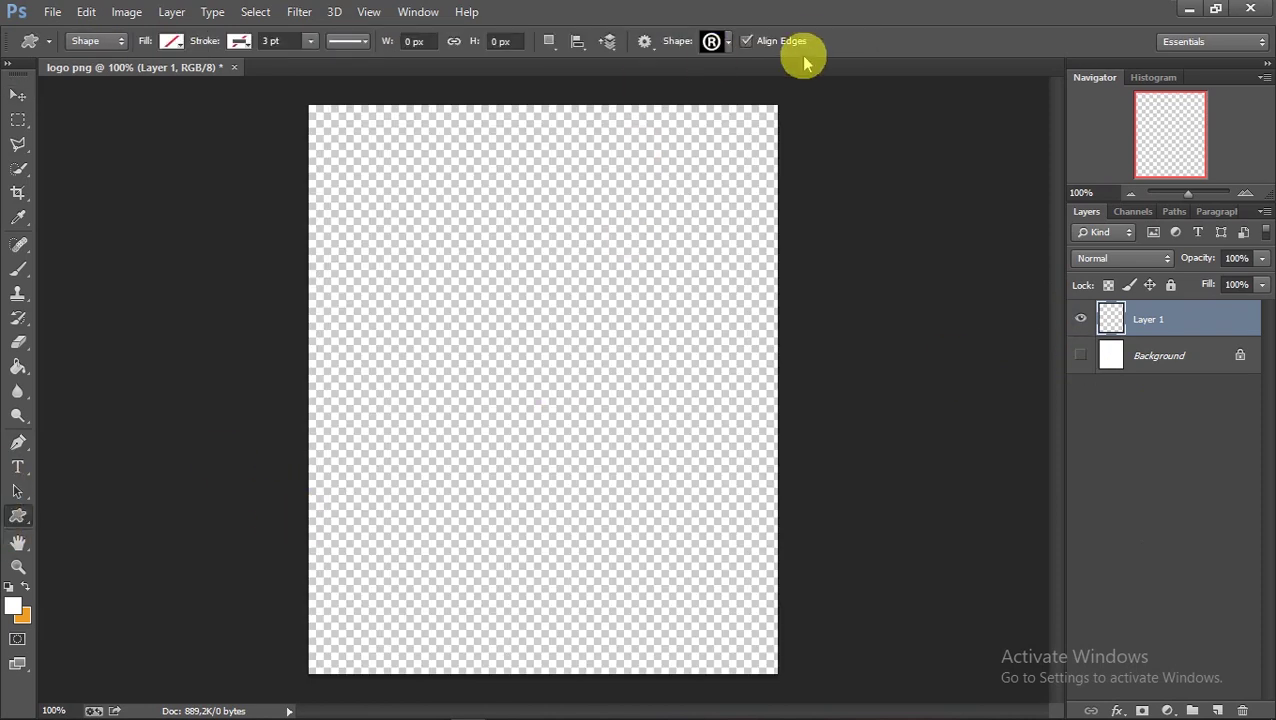
{"action": "left_click", "coordinate": [729, 44]}
{"action": "scroll", "coordinate": [706, 134], "scroll_direction": "down", "scroll_amount": 5}
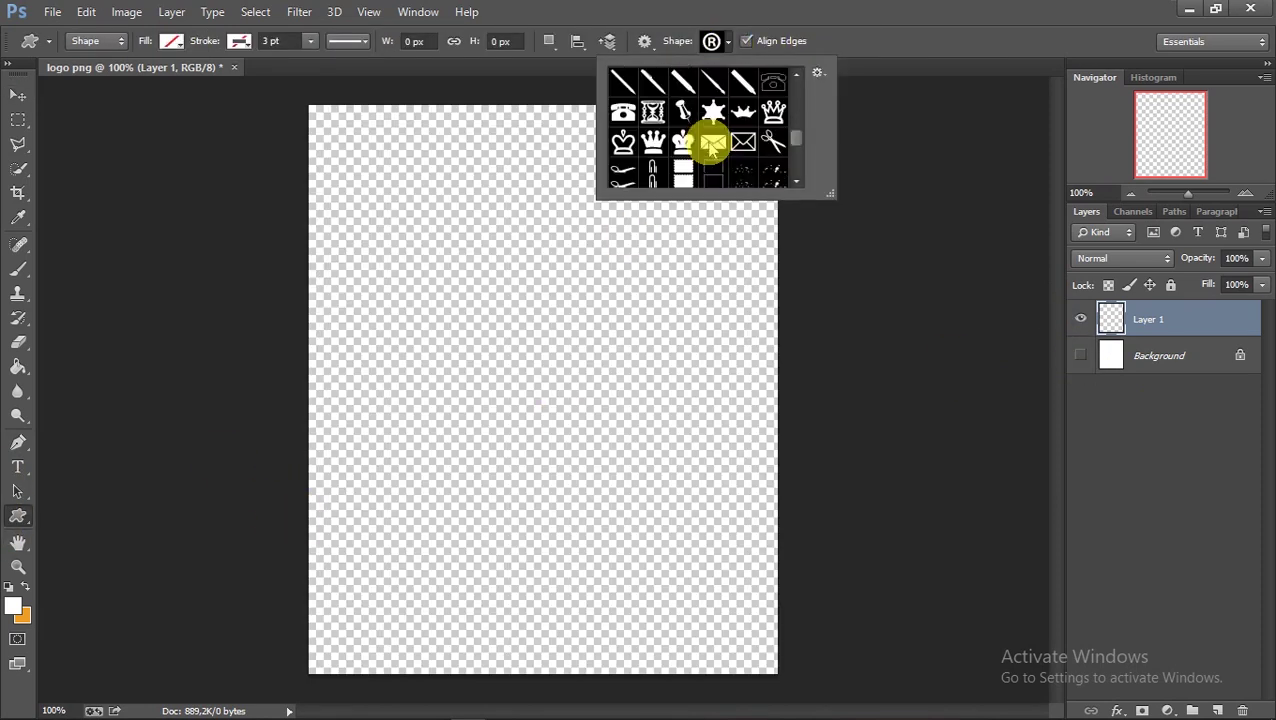
{"action": "scroll", "coordinate": [711, 148], "scroll_direction": "up", "scroll_amount": 8}
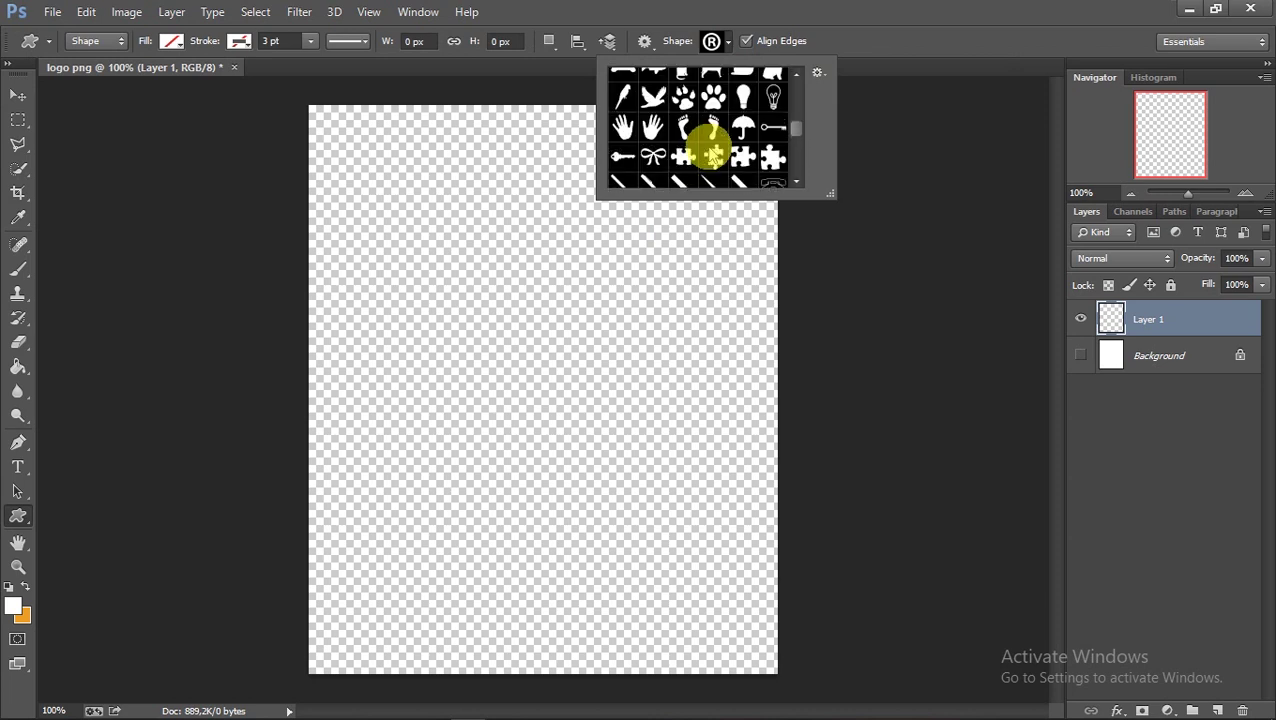
{"action": "scroll", "coordinate": [711, 148], "scroll_direction": "up", "scroll_amount": 8}
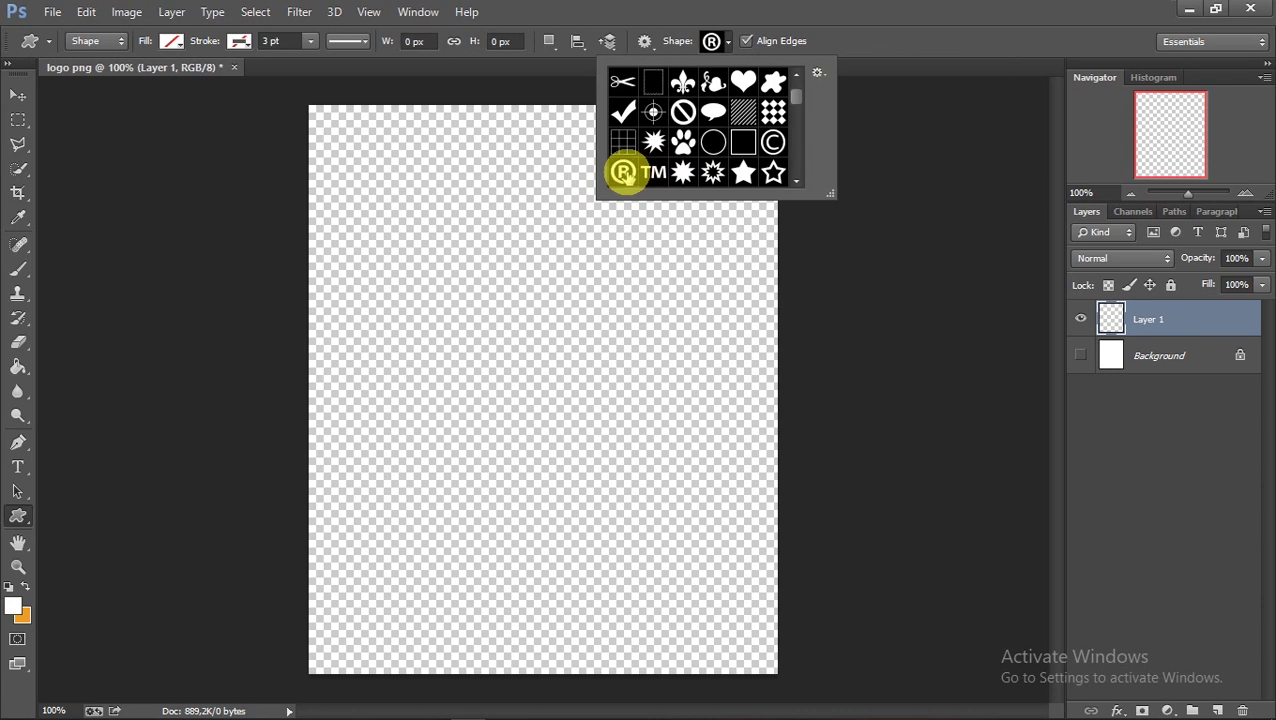
{"action": "left_click_drag", "start_coordinate": [668, 218], "coordinate": [319, 573]}
Fill the registered trademark shape with pure red
{"action": "left_click", "coordinate": [170, 12]}
{"action": "left_click", "coordinate": [171, 41]}
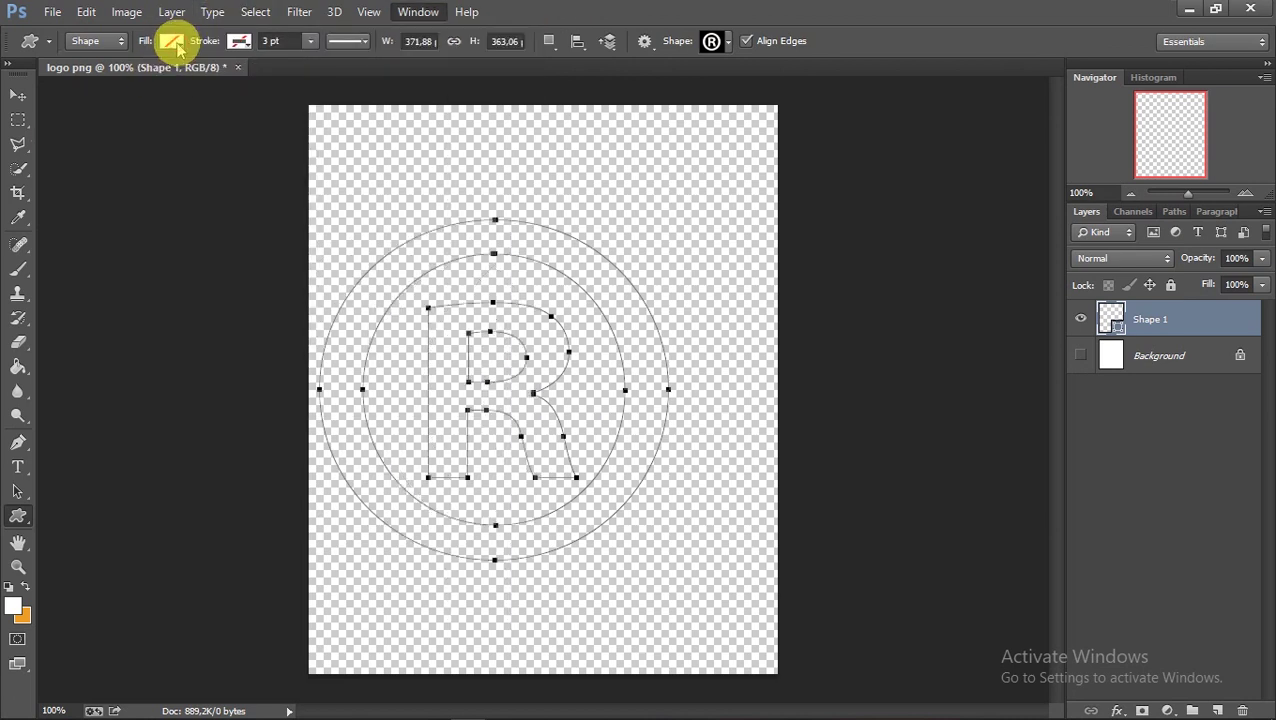
{"action": "left_click", "coordinate": [171, 41]}
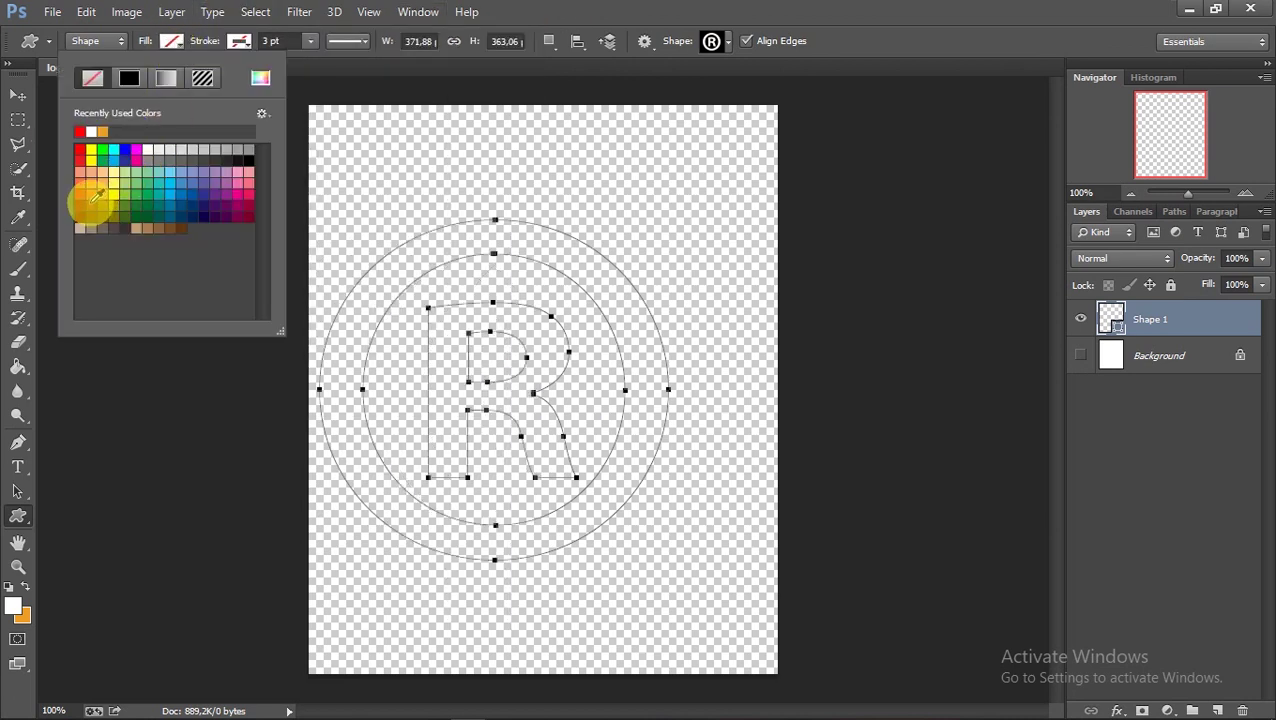
{"action": "left_click", "coordinate": [80, 149]}
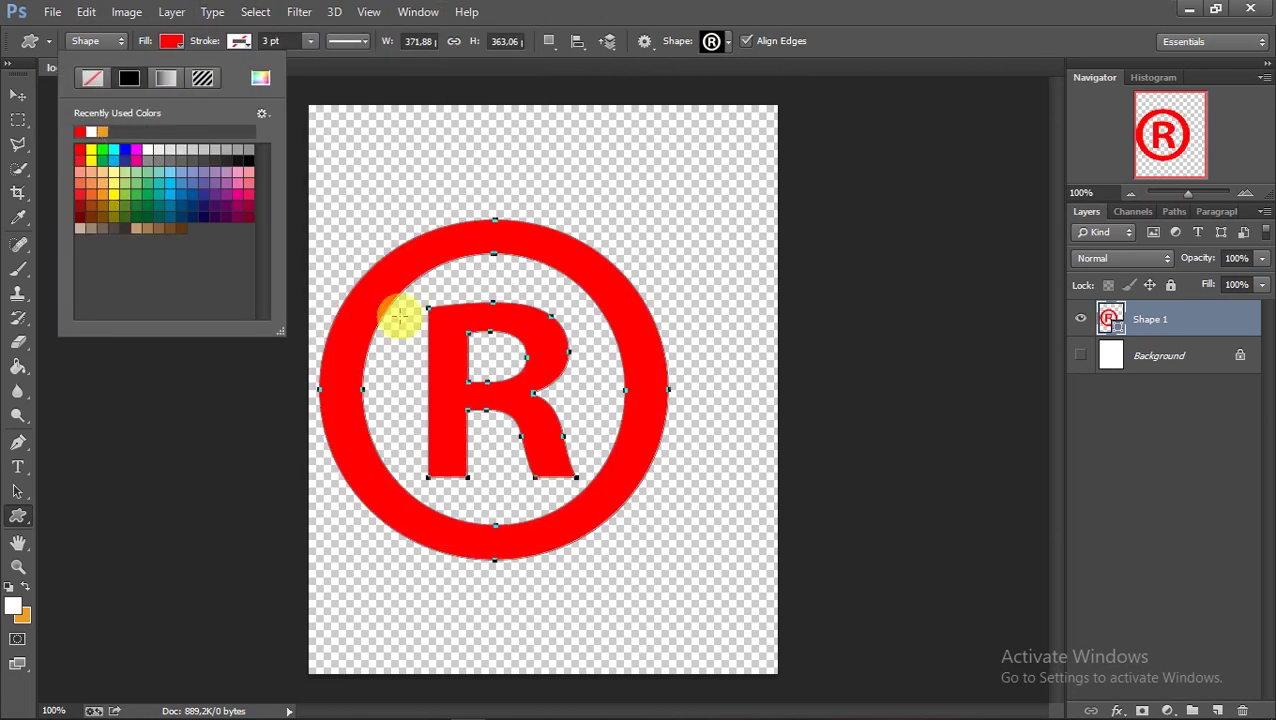
Move the red registered trademark shape to the middle of the canvas and enlarge it slightly
{"action": "left_click", "coordinate": [18, 94]}
{"action": "left_click_drag", "start_coordinate": [522, 326], "coordinate": [566, 314]}
{"action": "left_click", "coordinate": [570, 293]}
{"action": "left_click", "coordinate": [716, 204]}
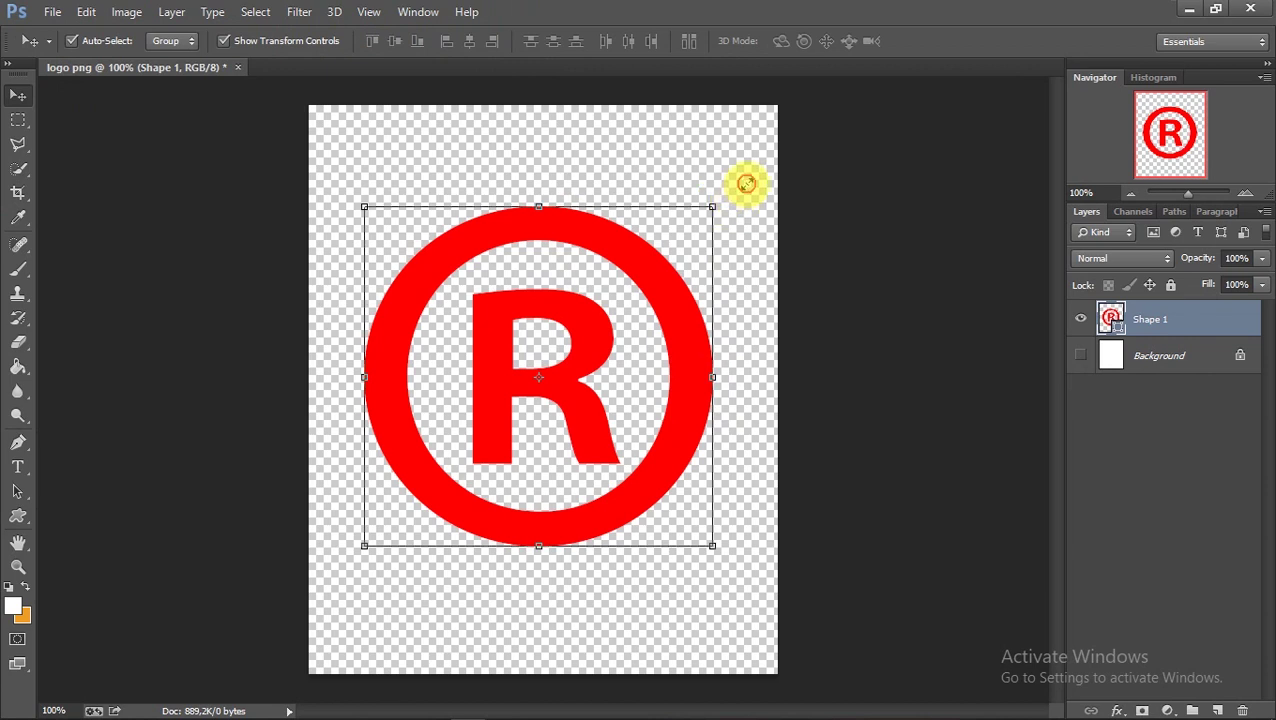
{"action": "left_click_drag", "start_coordinate": [750, 175], "coordinate": [746, 171]}
{"action": "left_click_drag", "start_coordinate": [584, 342], "coordinate": [574, 372]}
{"action": "left_click", "coordinate": [943, 40]}
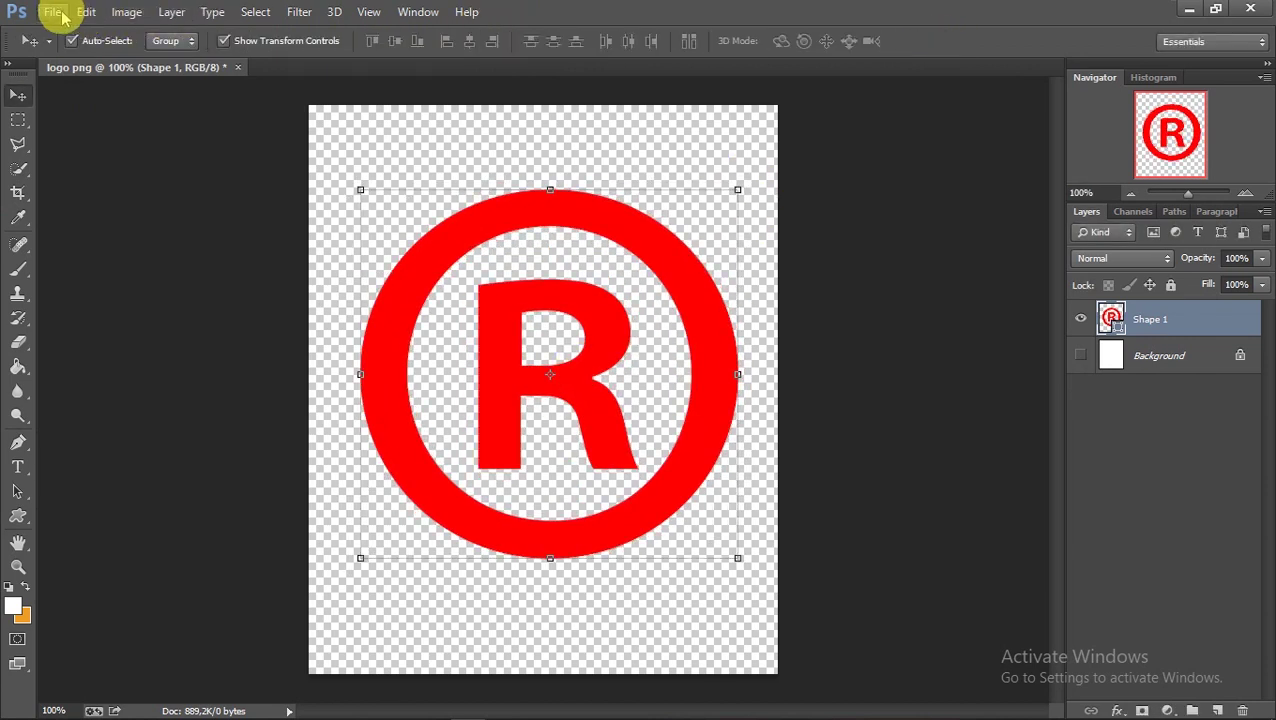
Save the logo to the Desktop as a PNG named "logo png1" with smallest compression and no interlacing
{"action": "left_click", "coordinate": [46, 14]}
{"action": "left_click", "coordinate": [97, 242]}
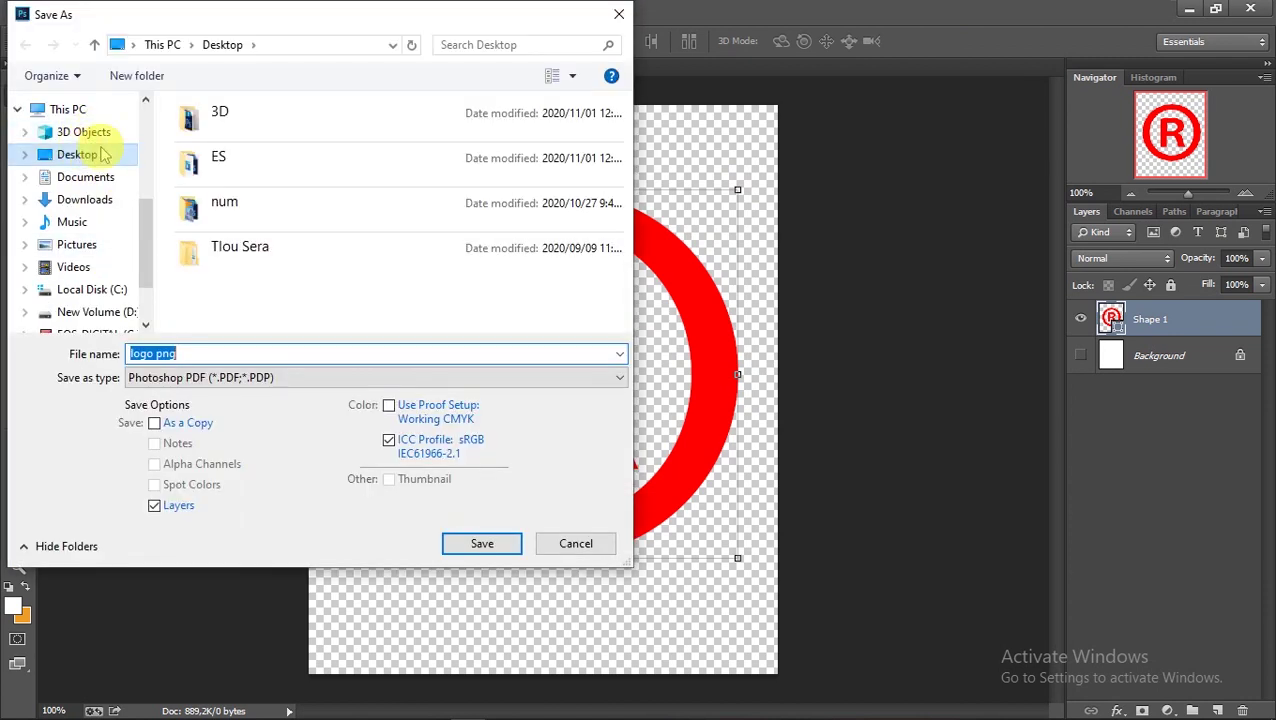
{"action": "left_click", "coordinate": [171, 377]}
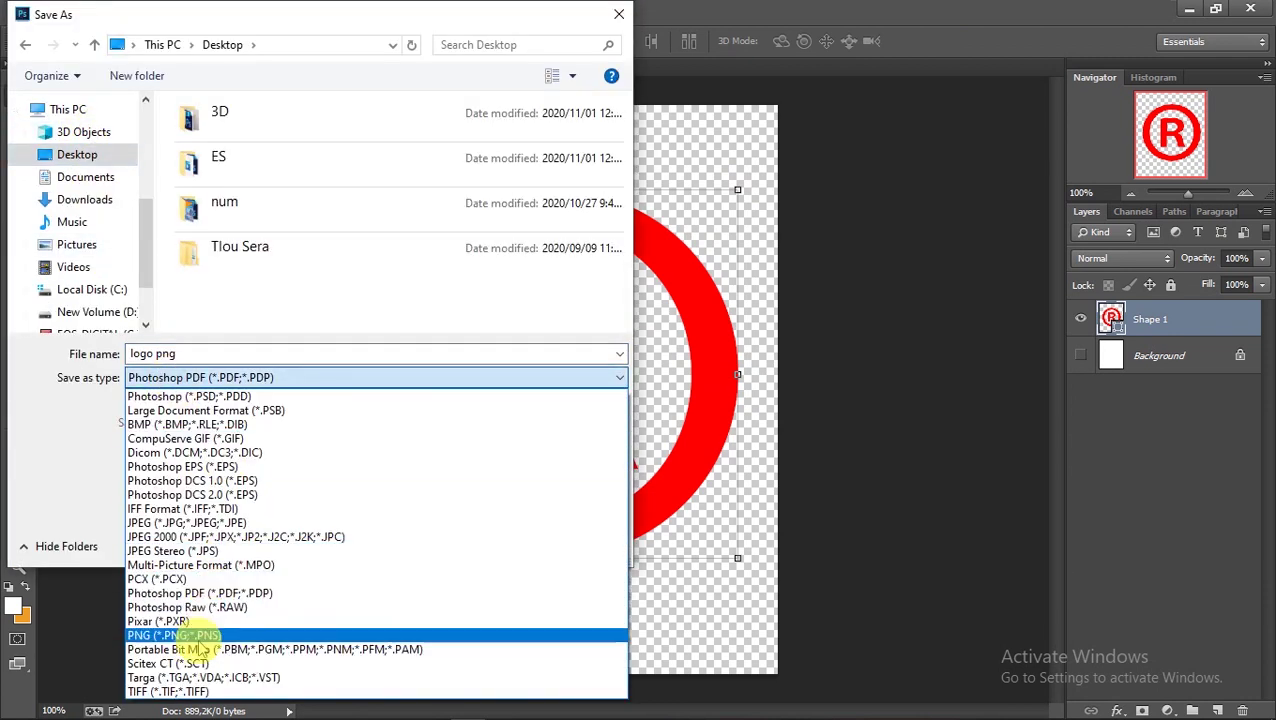
{"action": "left_click", "coordinate": [270, 632]}
{"action": "left_click", "coordinate": [239, 350]}
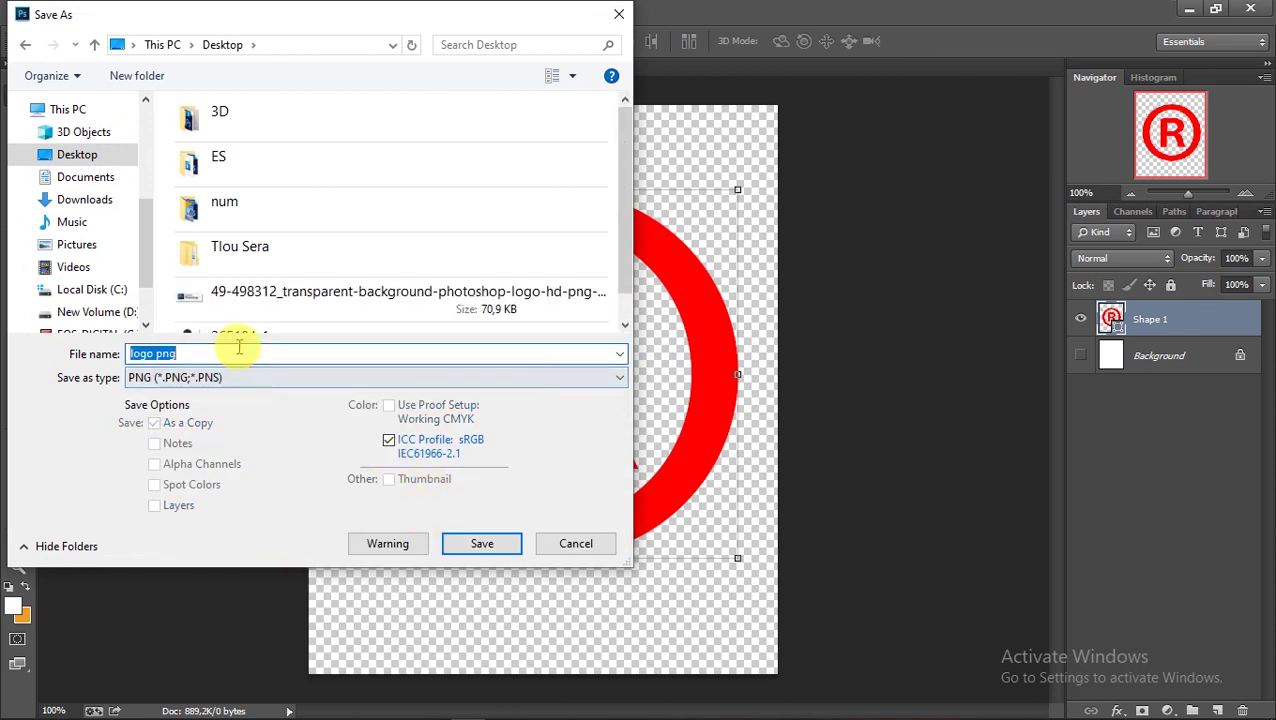
{"action": "left_click", "coordinate": [482, 546]}
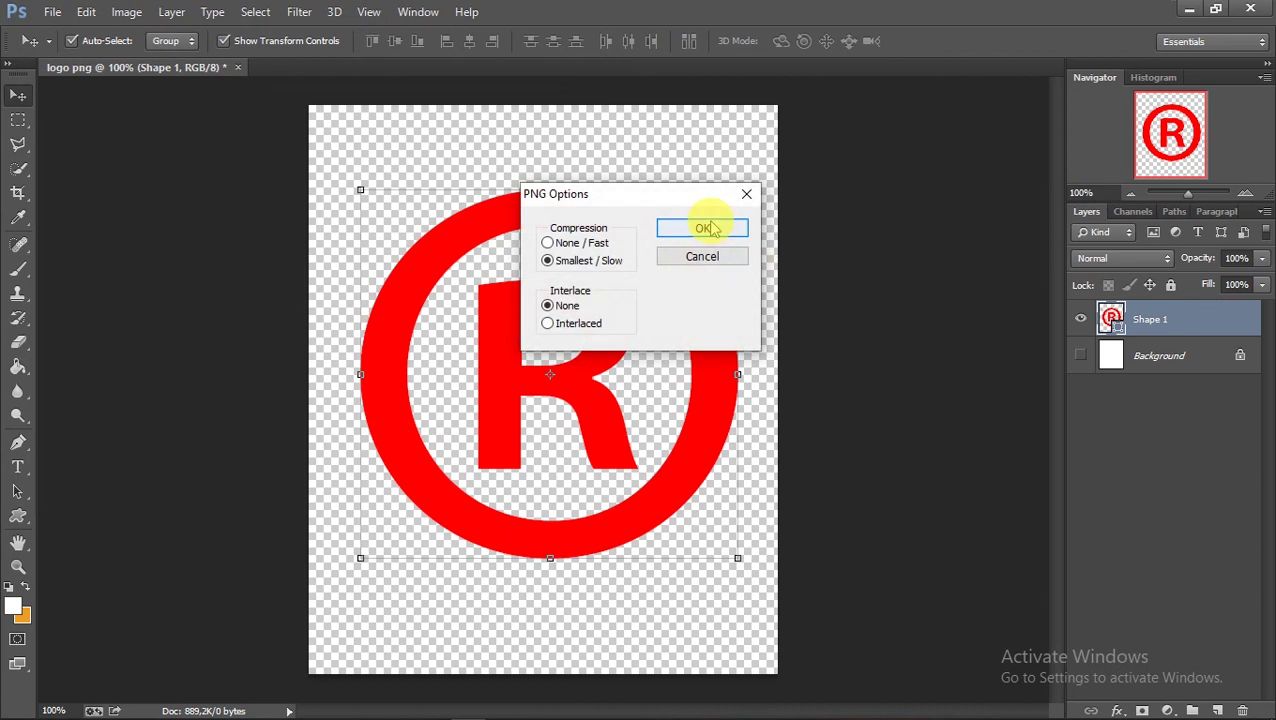
{"action": "left_click", "coordinate": [705, 229]}
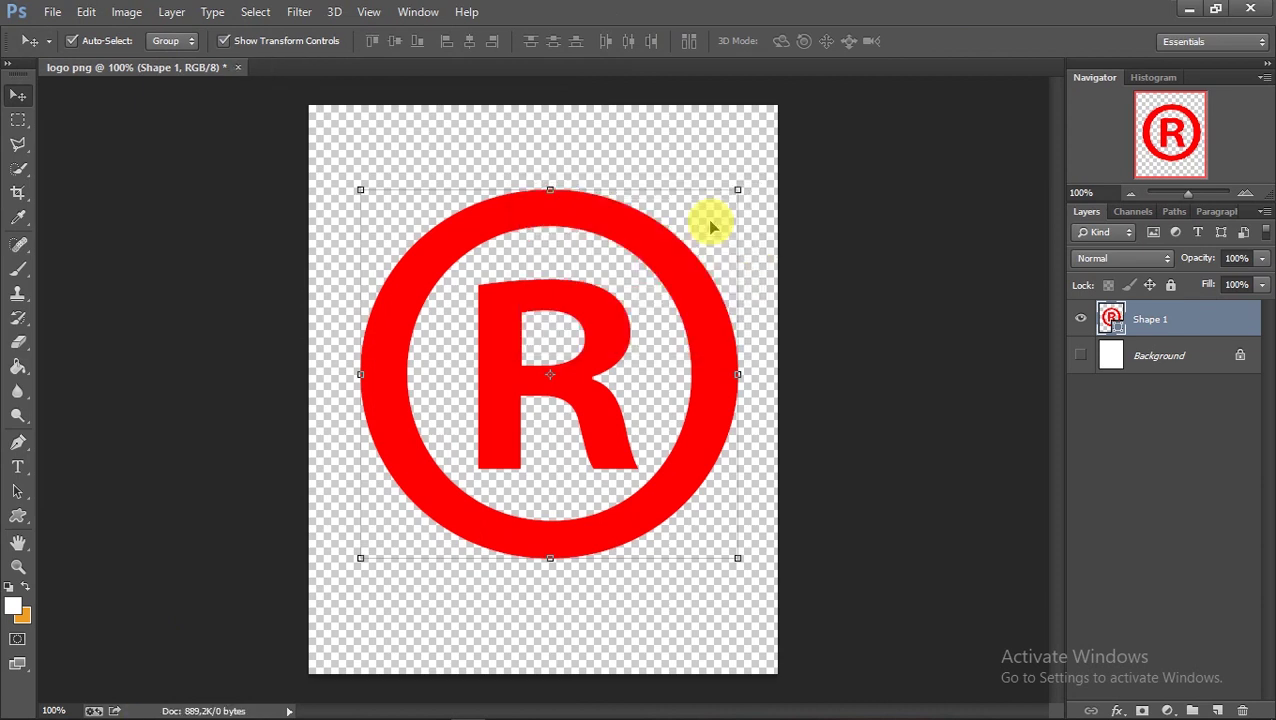
Switch to After Effects and import logo png1 from the desktop into the project
{"action": "left_click", "coordinate": [1192, 10]}
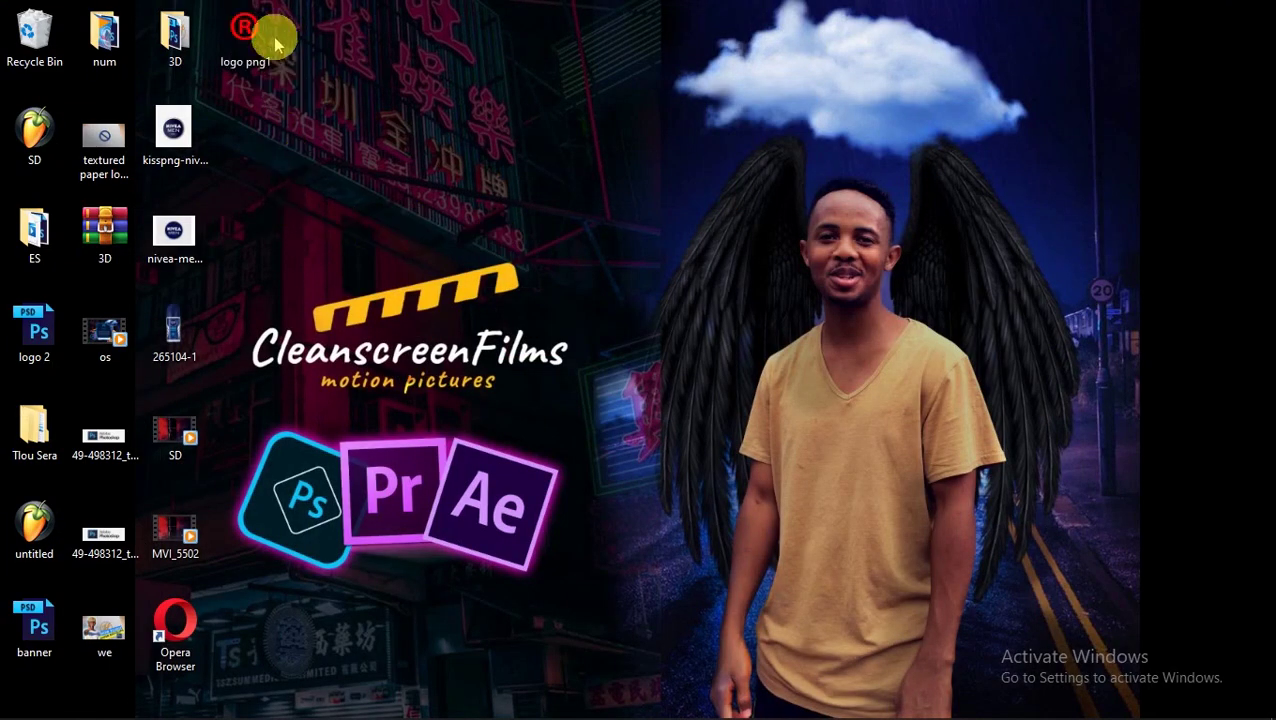
{"action": "left_click_drag", "start_coordinate": [262, 52], "coordinate": [111, 362]}
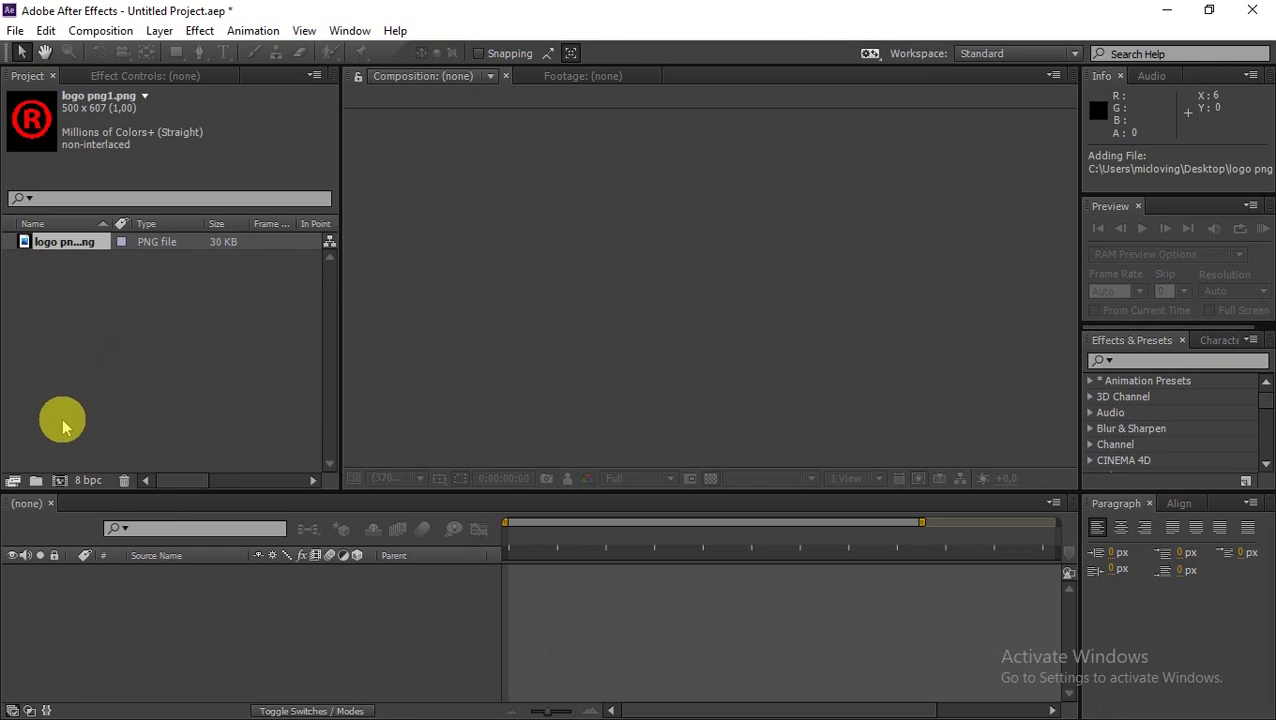
Create a composition named "main composition" at 1920 × 1080 px, 30 fps, full resolution, 10 seconds long, with a black background
{"action": "left_click", "coordinate": [60, 481]}
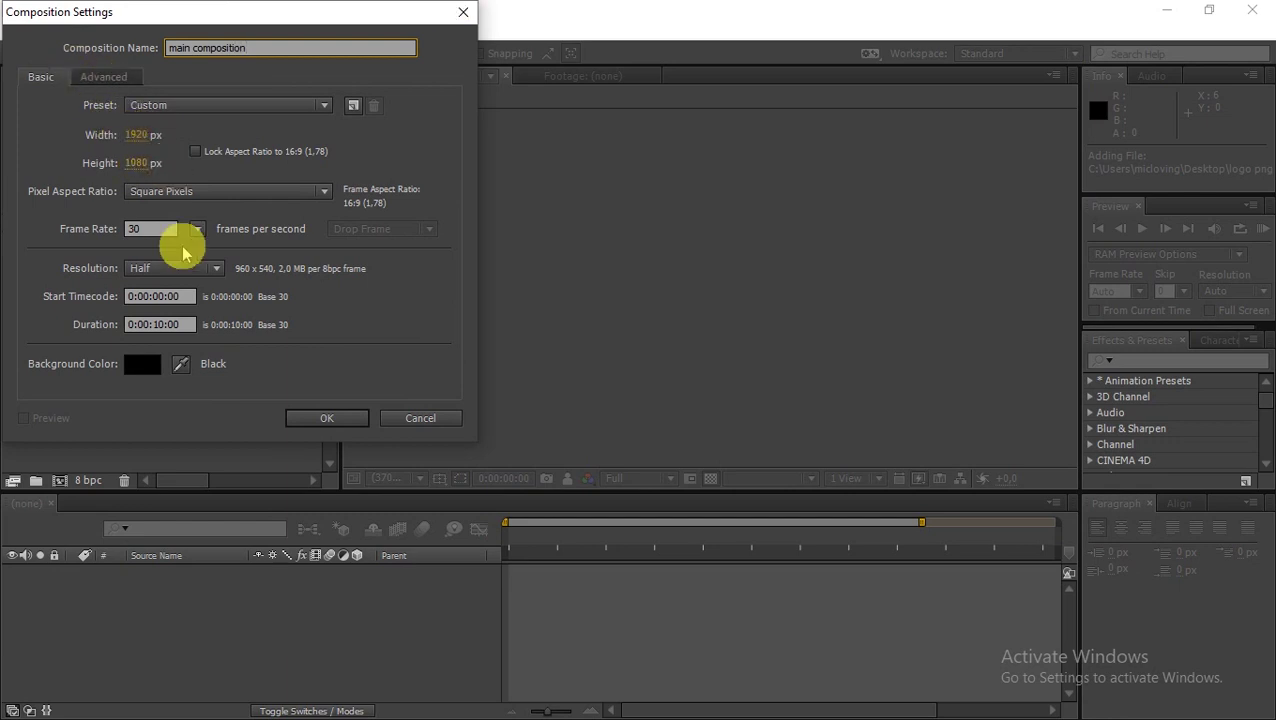
{"action": "left_click", "coordinate": [199, 270]}
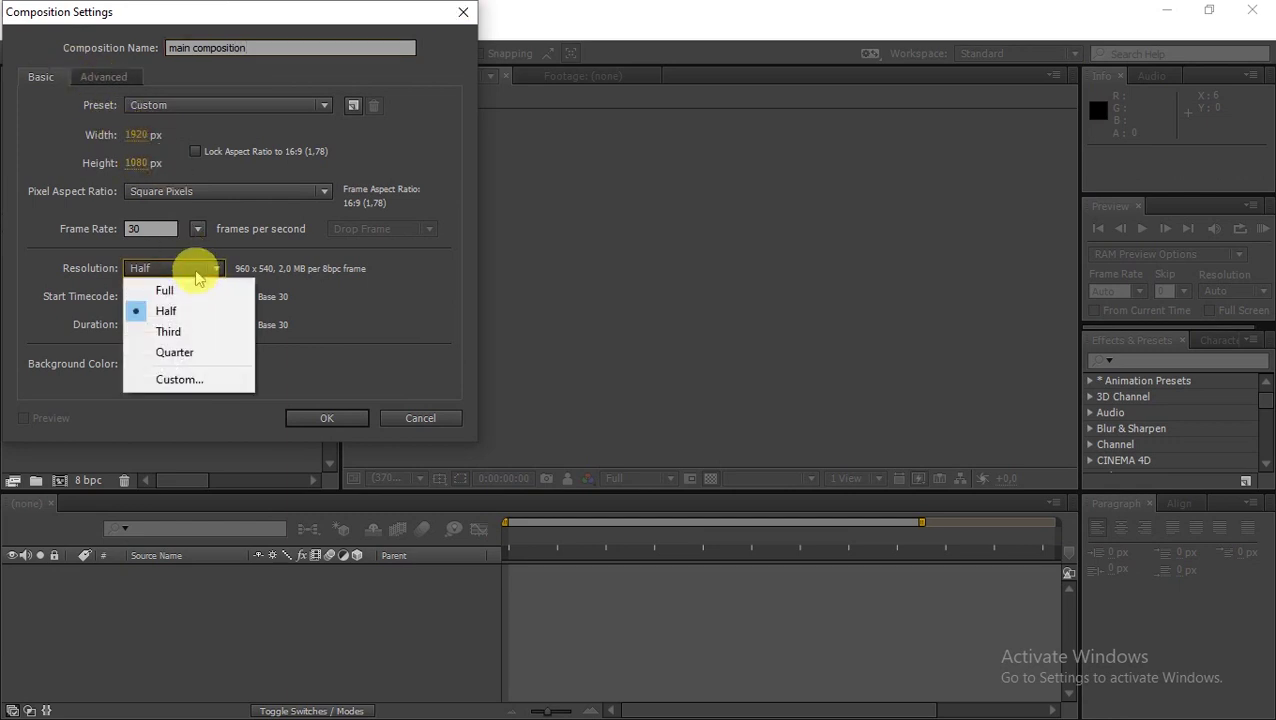
{"action": "left_click", "coordinate": [226, 290]}
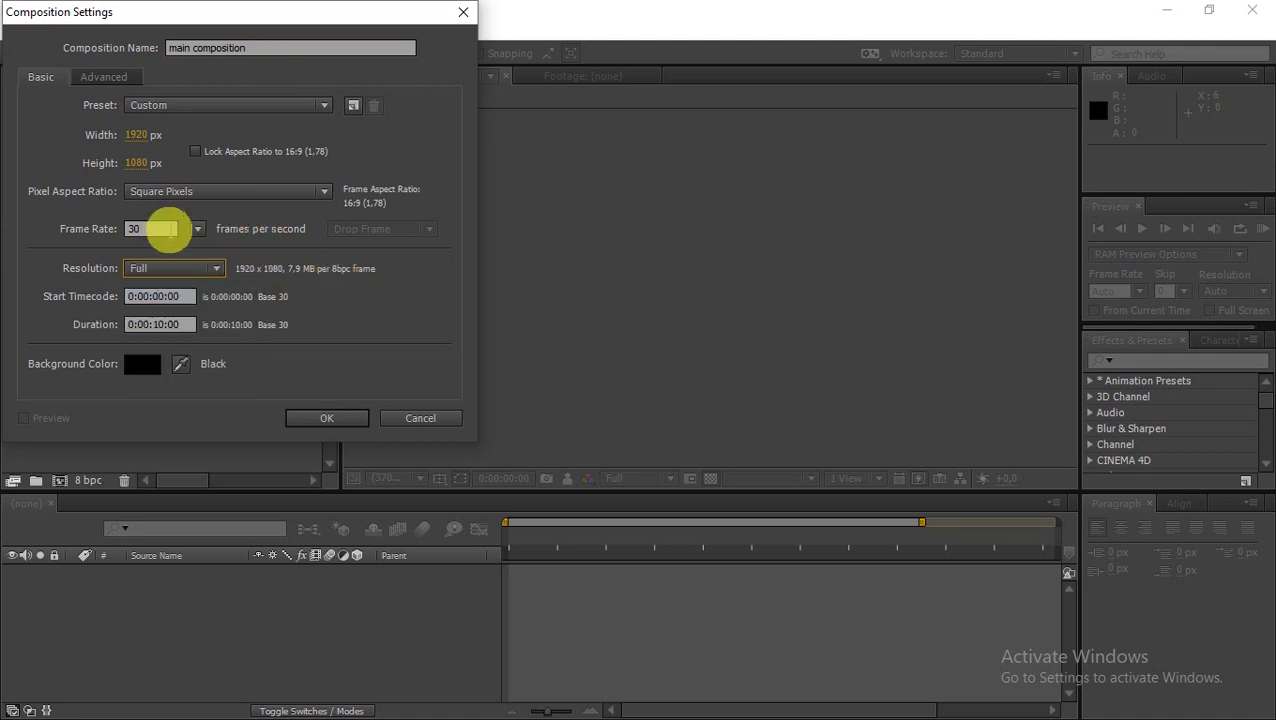
{"action": "left_click", "coordinate": [195, 231]}
{"action": "left_click", "coordinate": [228, 391]}
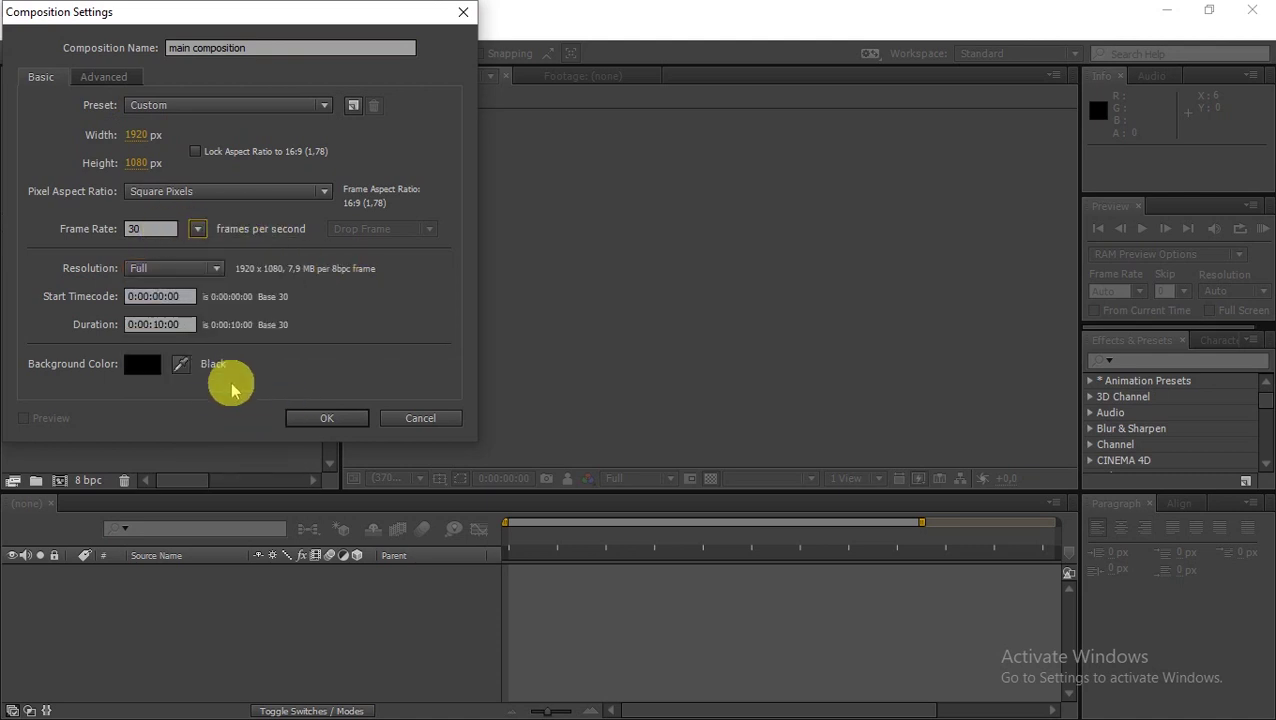
{"action": "left_click", "coordinate": [142, 364]}
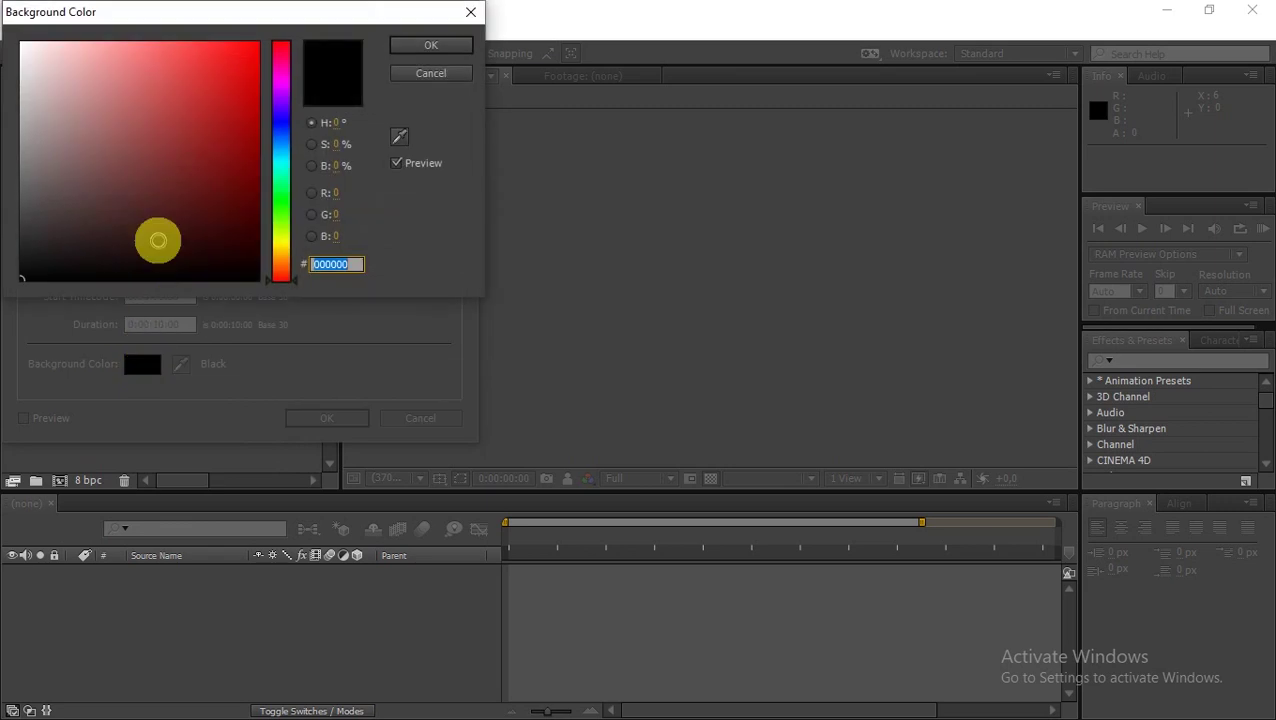
{"action": "left_click", "coordinate": [430, 45]}
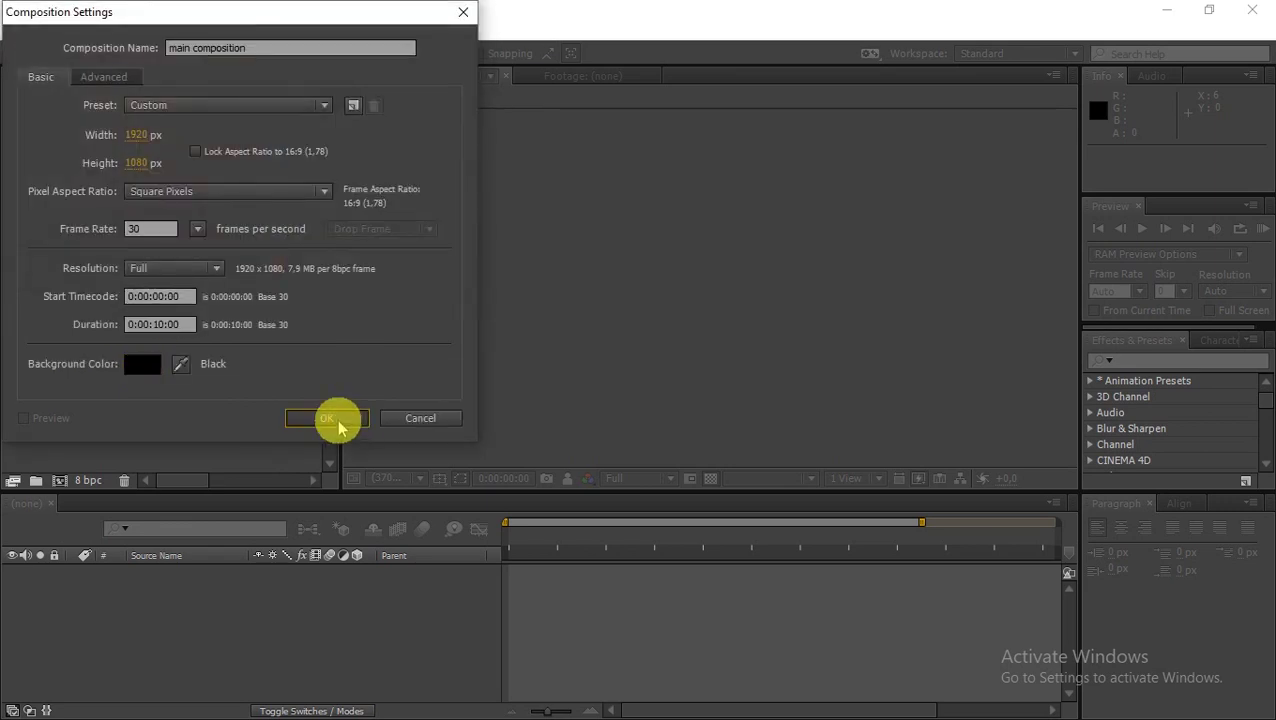
{"action": "left_click", "coordinate": [334, 419]}
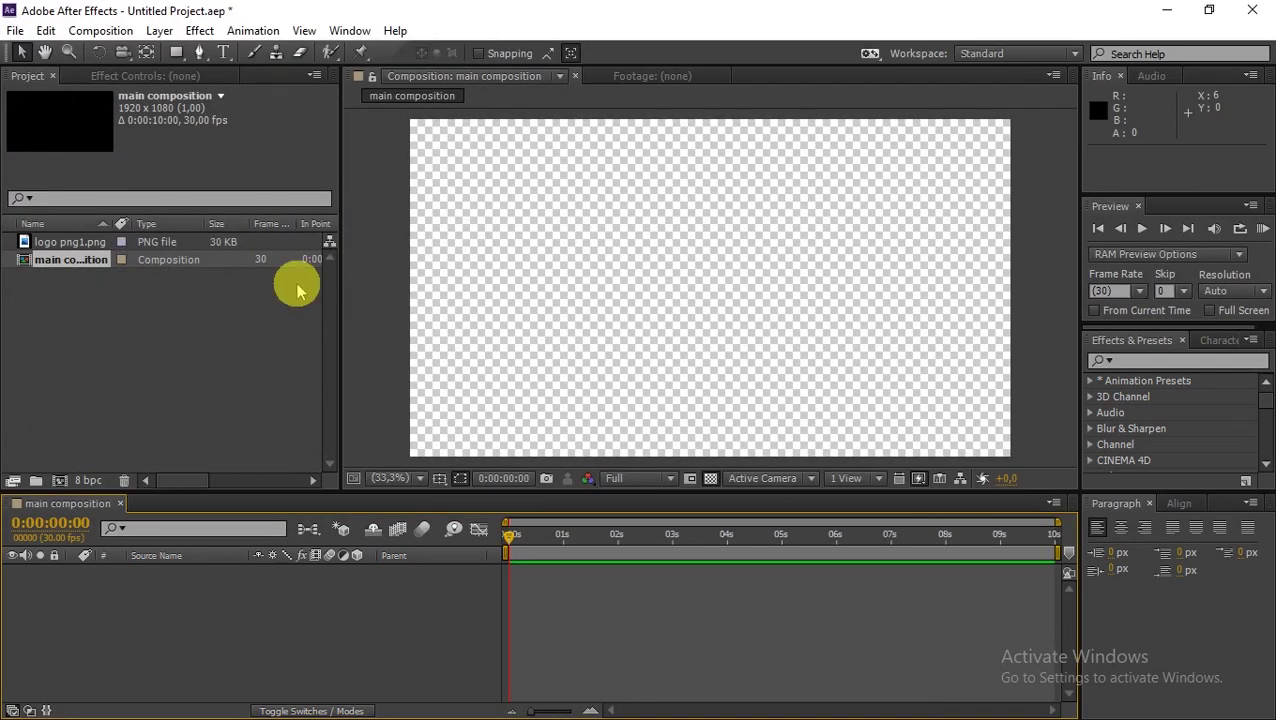
Create a second composition of 600 × 600 px with the default name and close its timeline
{"action": "left_click", "coordinate": [100, 30]}
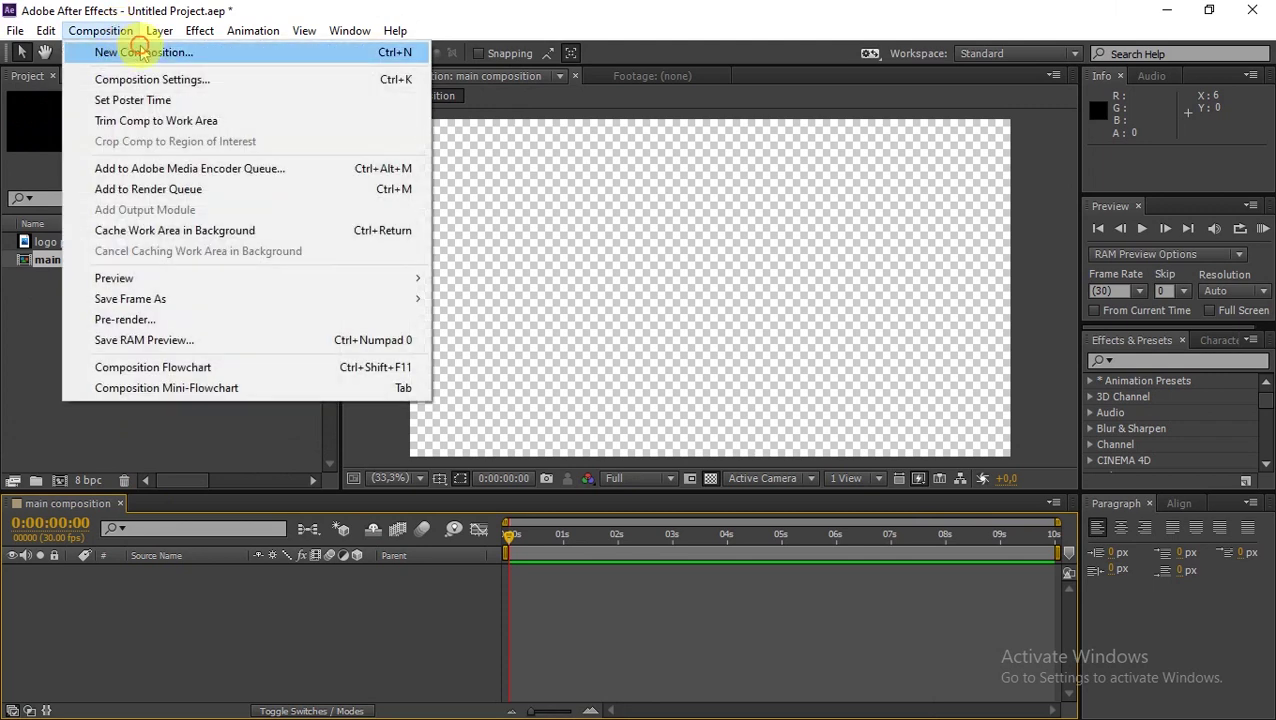
{"action": "left_click", "coordinate": [128, 48]}
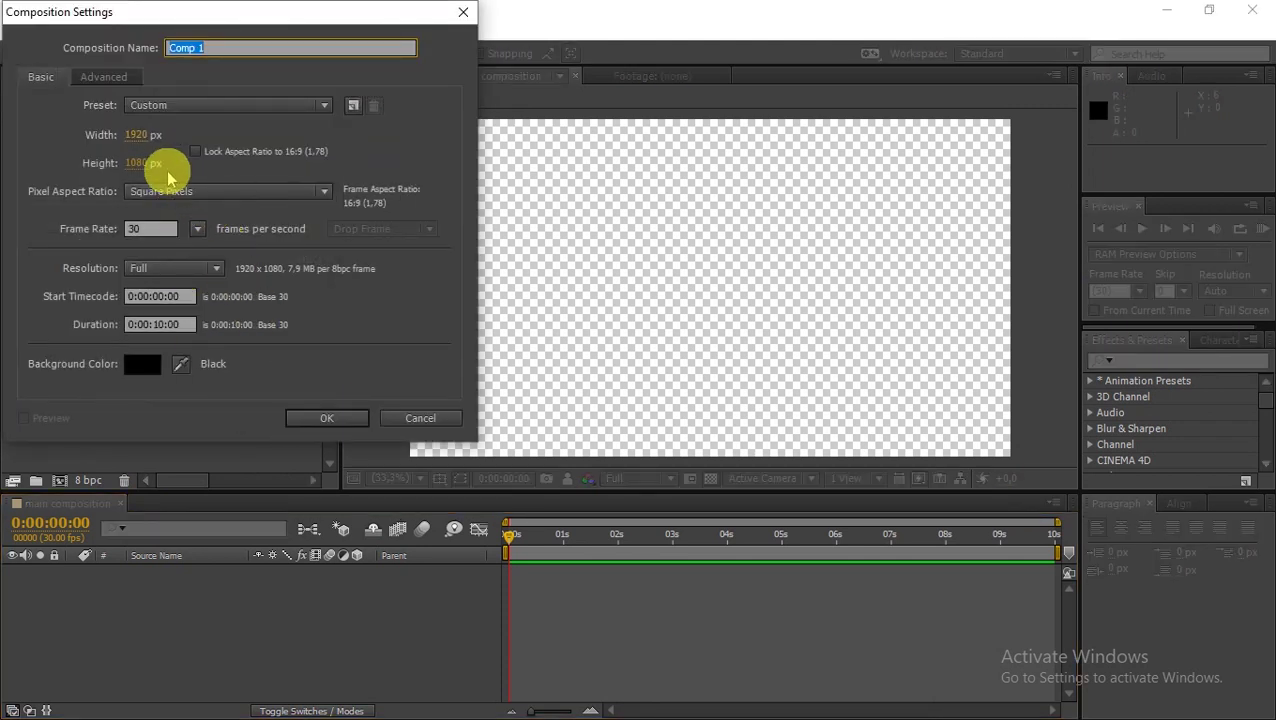
{"action": "left_click", "coordinate": [138, 134]}
{"action": "type", "text": "500"}
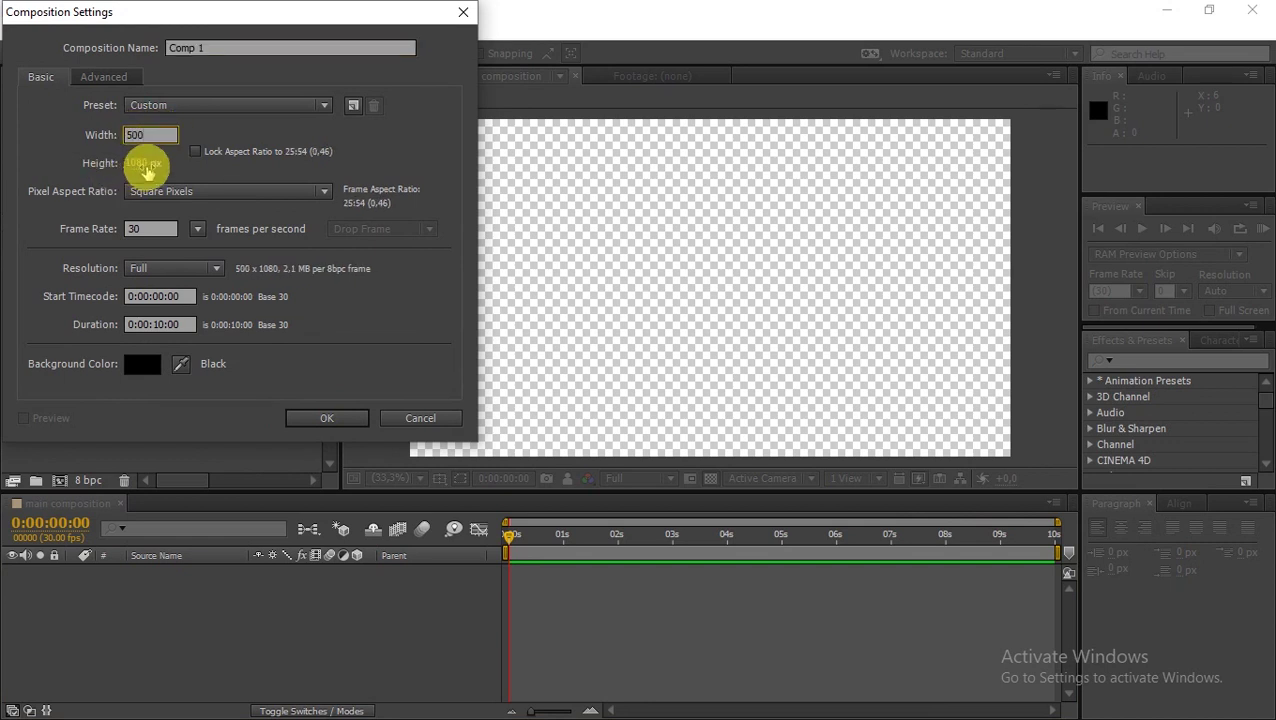
{"action": "left_click_drag", "start_coordinate": [152, 143], "coordinate": [90, 148]}
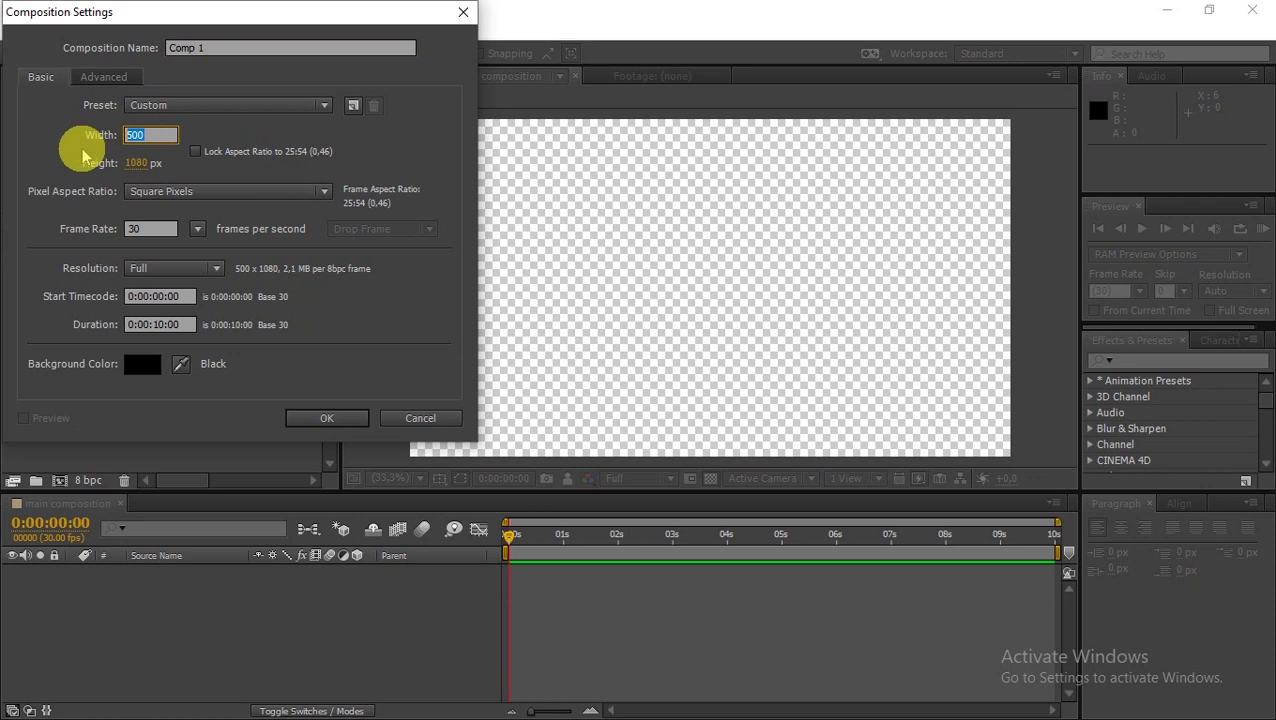
{"action": "type", "text": "6"}
{"action": "left_click", "coordinate": [148, 160]}
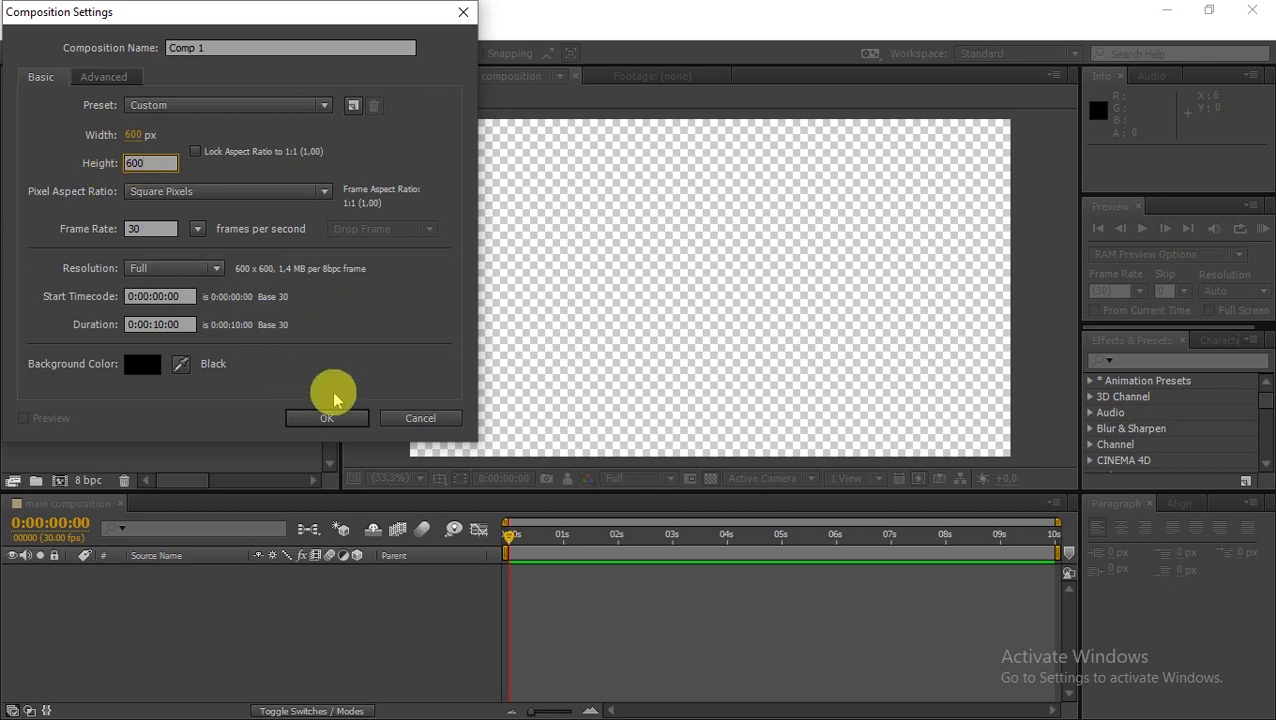
{"action": "left_click", "coordinate": [326, 420]}
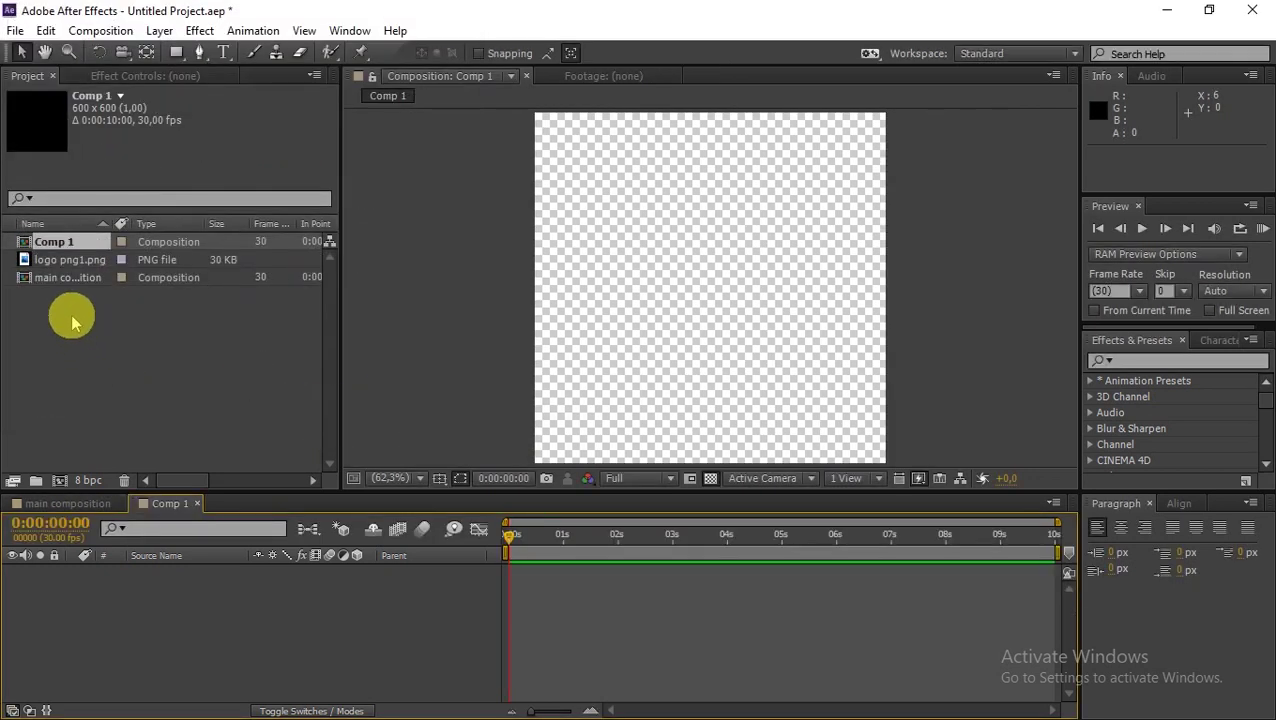
{"action": "left_click", "coordinate": [198, 505]}
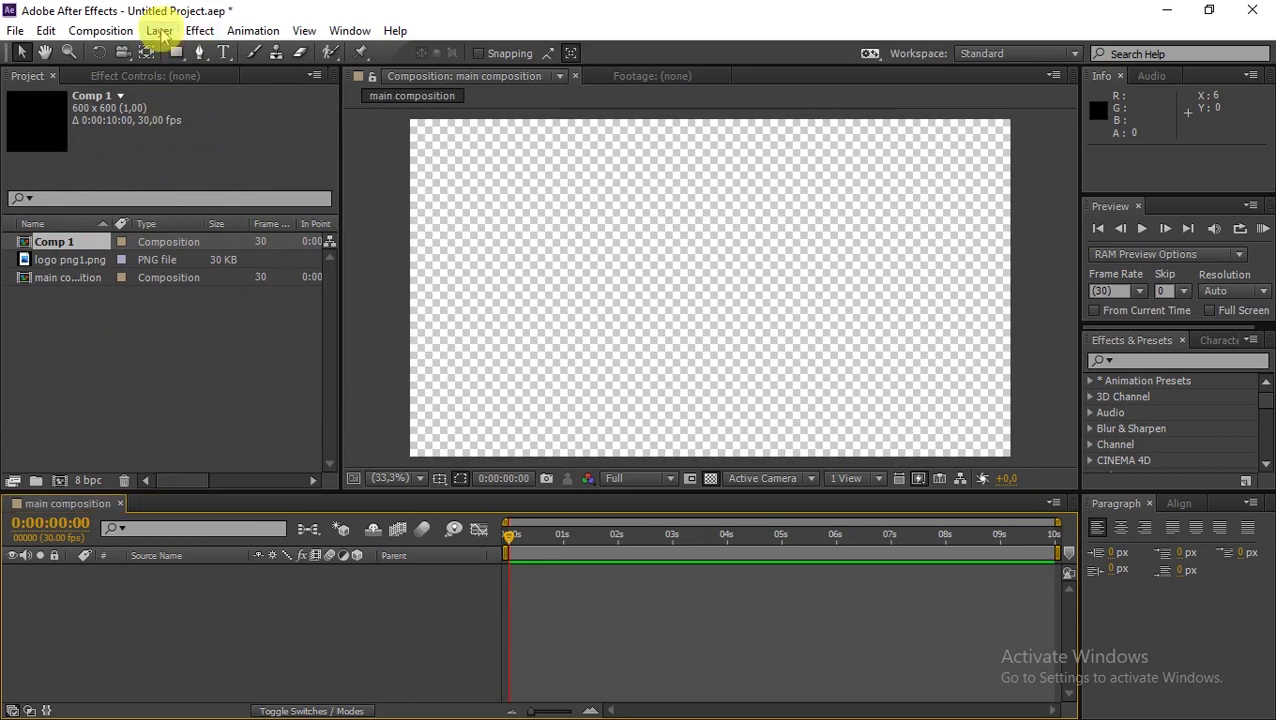
Create a 600 × 600 px composition named "logo composition" at 30 fps, 10 seconds long
{"action": "left_click", "coordinate": [160, 30]}
{"action": "mouse_move", "coordinate": [102, 30]}
{"action": "left_click", "coordinate": [125, 50]}
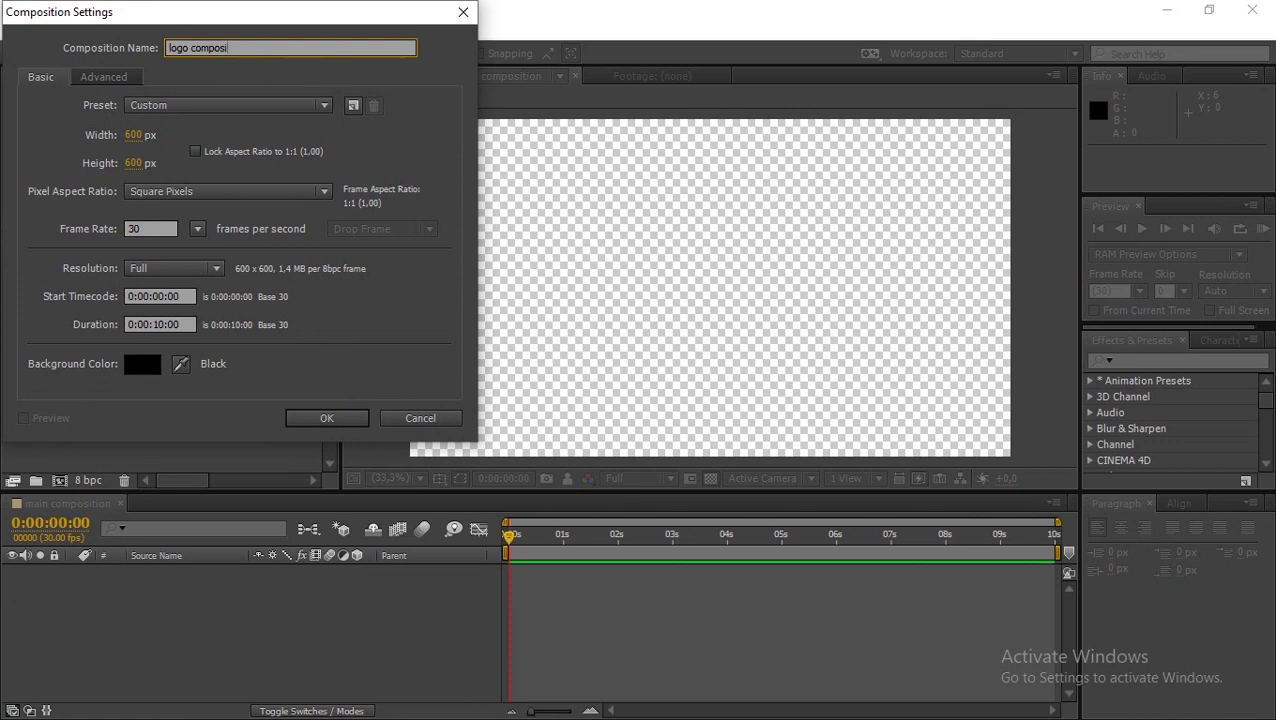
{"action": "left_click", "coordinate": [330, 418]}
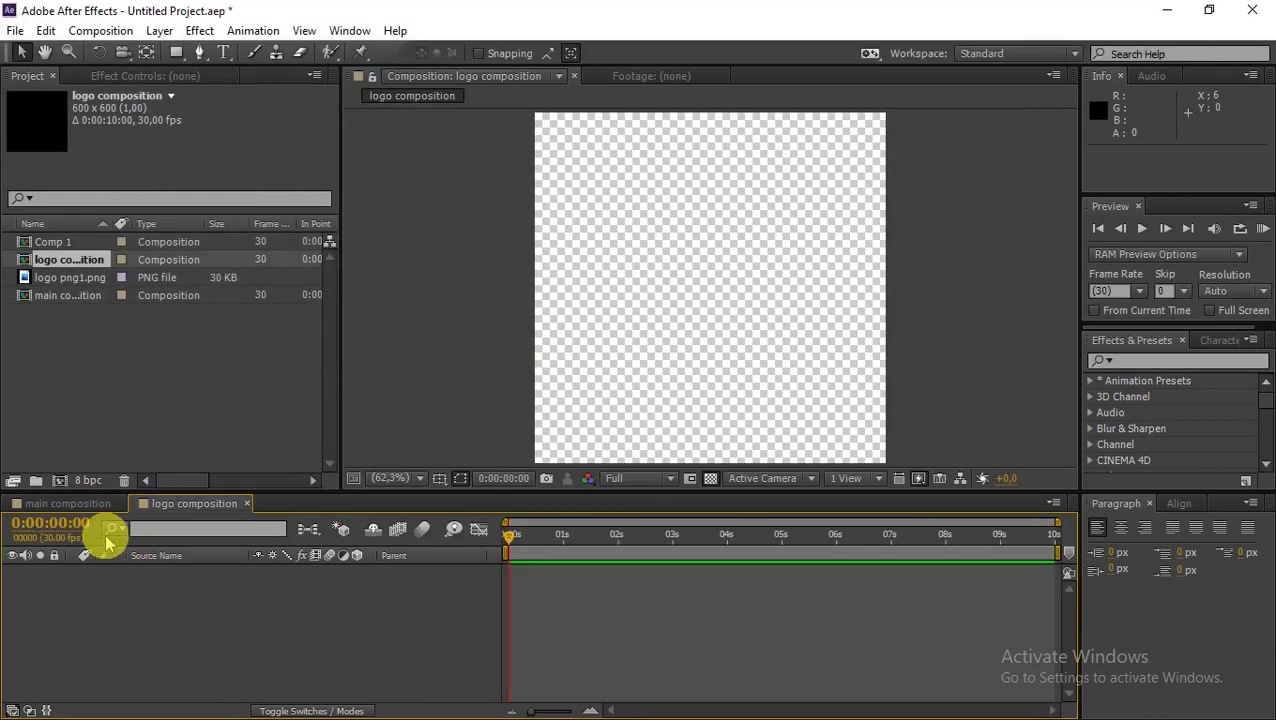
Add logo png1.png as a layer in the logo composition
{"action": "left_click", "coordinate": [66, 504]}
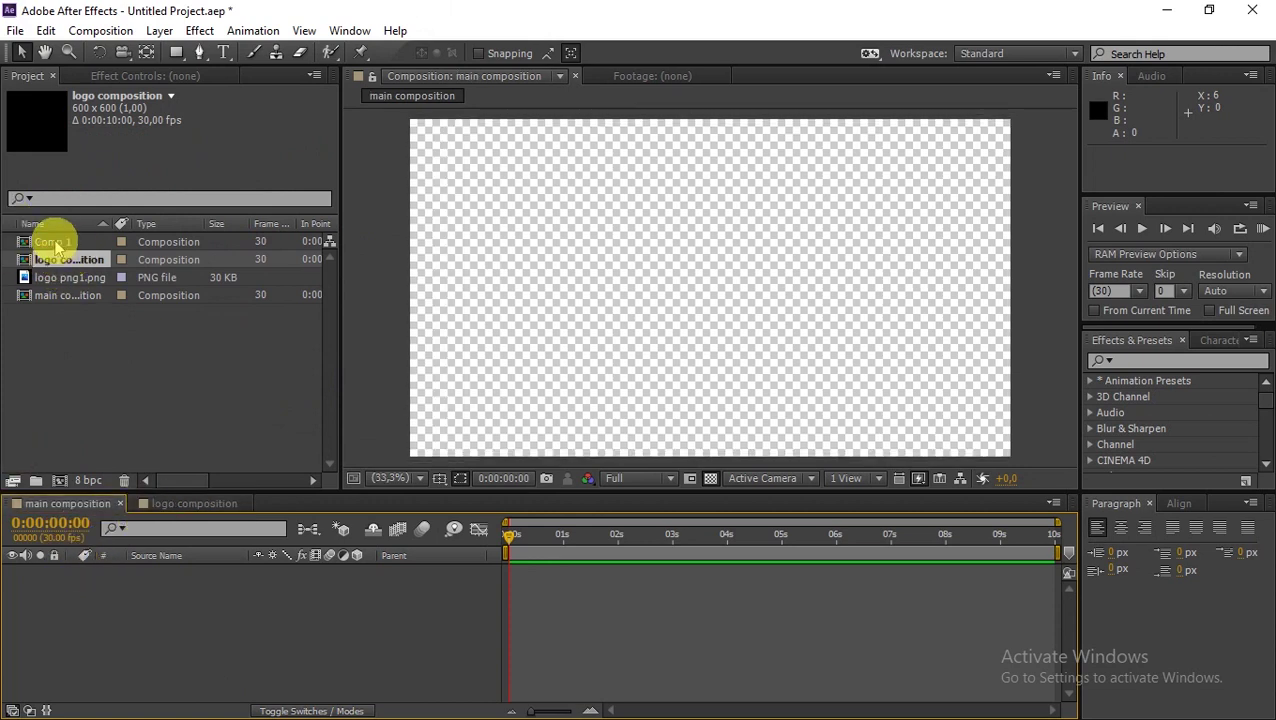
{"action": "left_click_drag", "start_coordinate": [40, 278], "coordinate": [176, 672]}
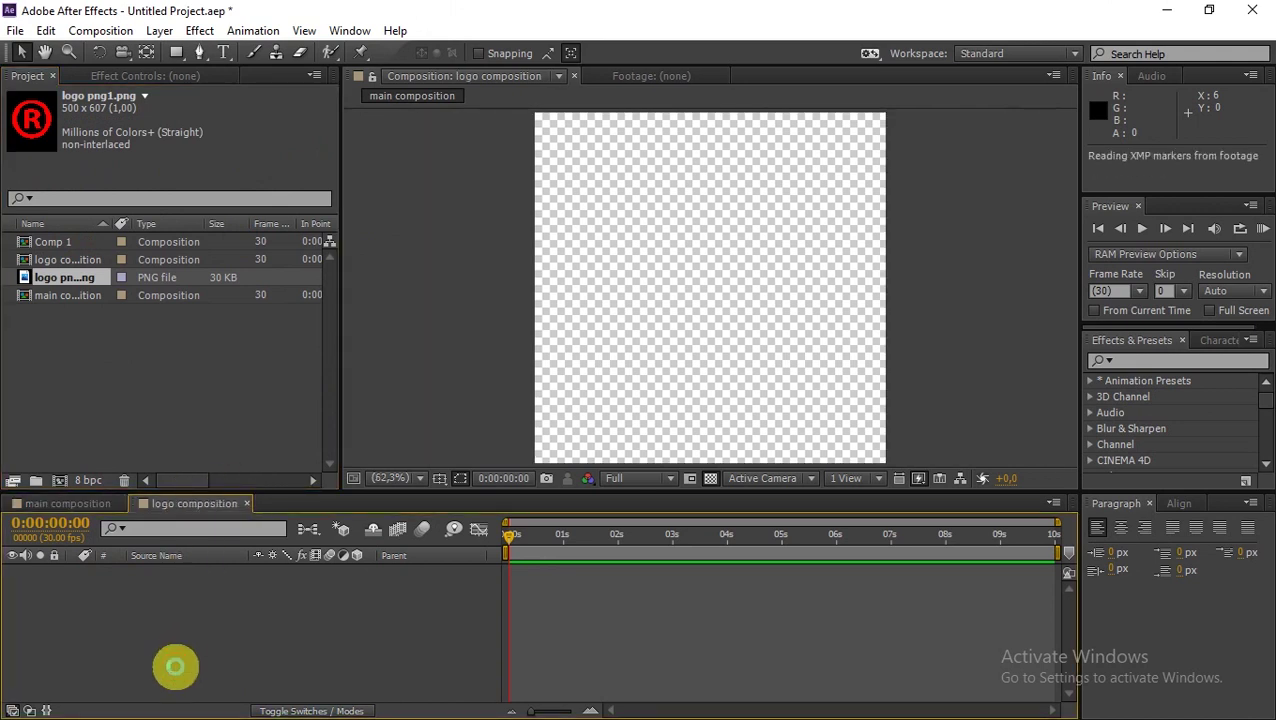
{"action": "left_click_drag", "start_coordinate": [176, 667], "coordinate": [176, 668]}
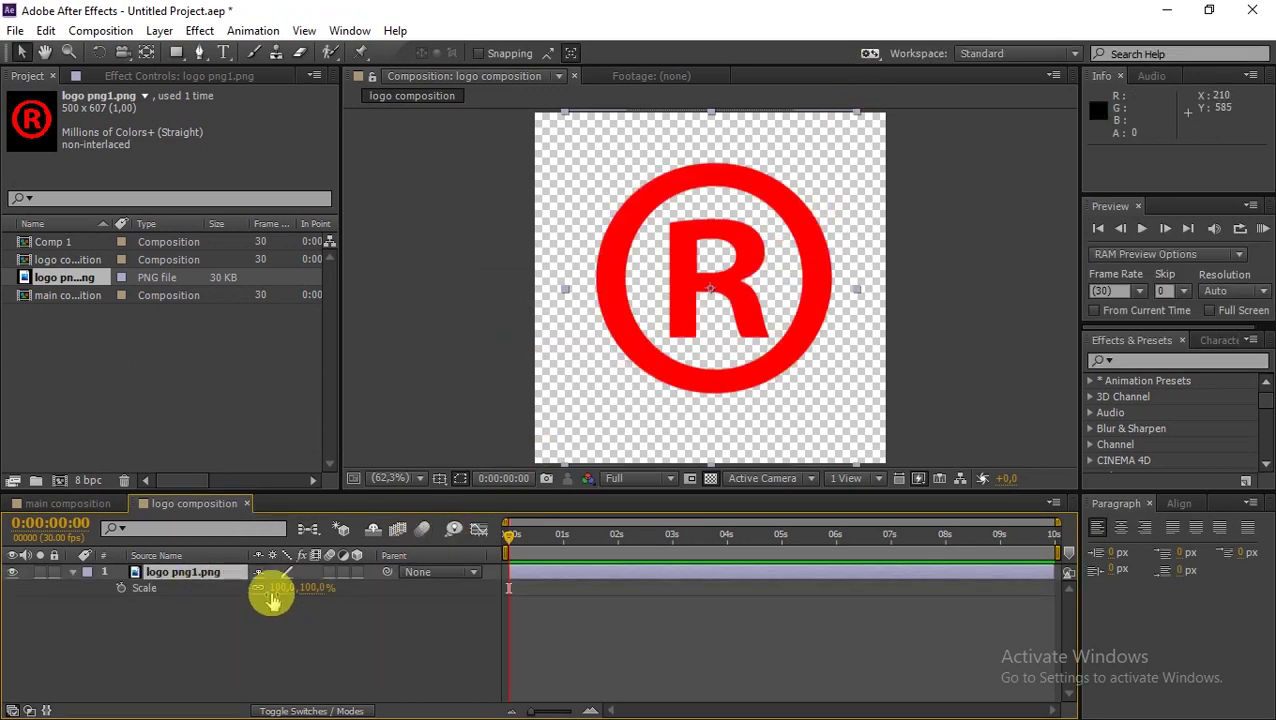
Scale the logo png1 layer to 141% and move it down about 14 px within the logo composition
{"action": "mouse_move", "coordinate": [322, 587]}
{"action": "left_mouse_down"}
{"action": "mouse_move", "coordinate": [351, 588]}
{"action": "mouse_move", "coordinate": [319, 589]}
{"action": "left_mouse_up"}
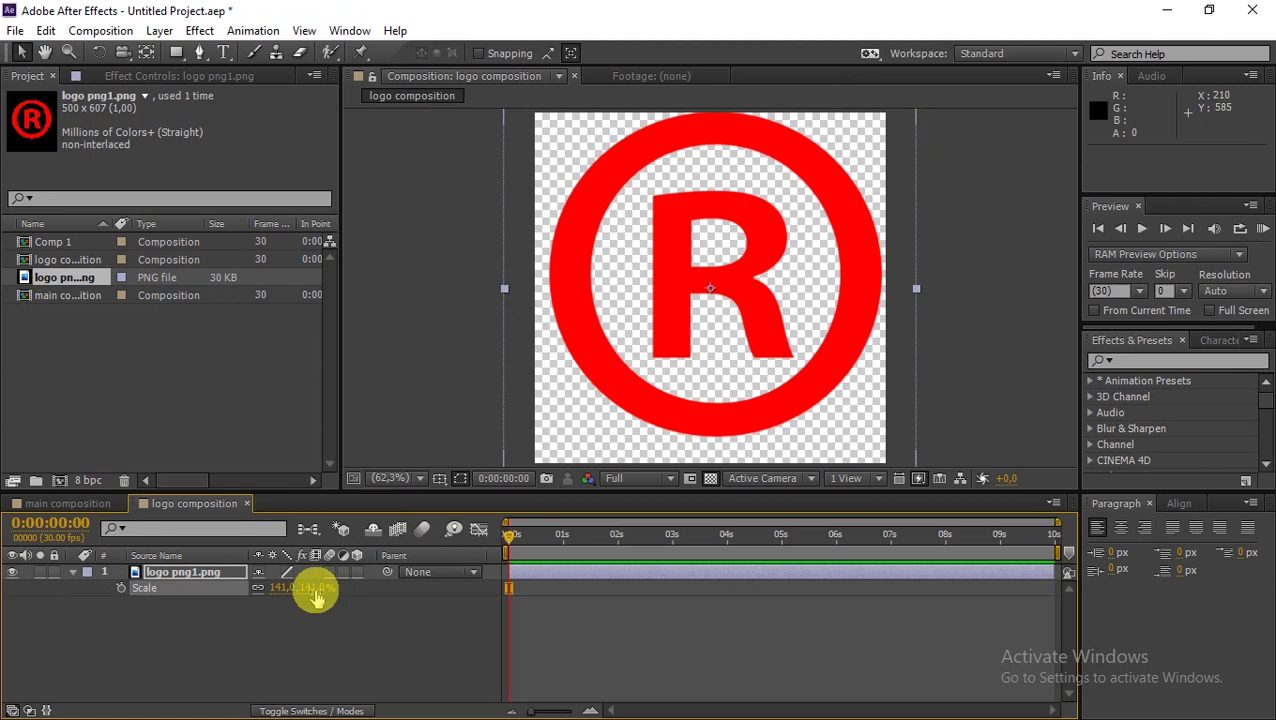
{"action": "mouse_move", "coordinate": [575, 365]}
{"action": "left_mouse_down"}
{"action": "mouse_move", "coordinate": [568, 376]}
{"action": "mouse_move", "coordinate": [583, 379]}
{"action": "left_mouse_up"}
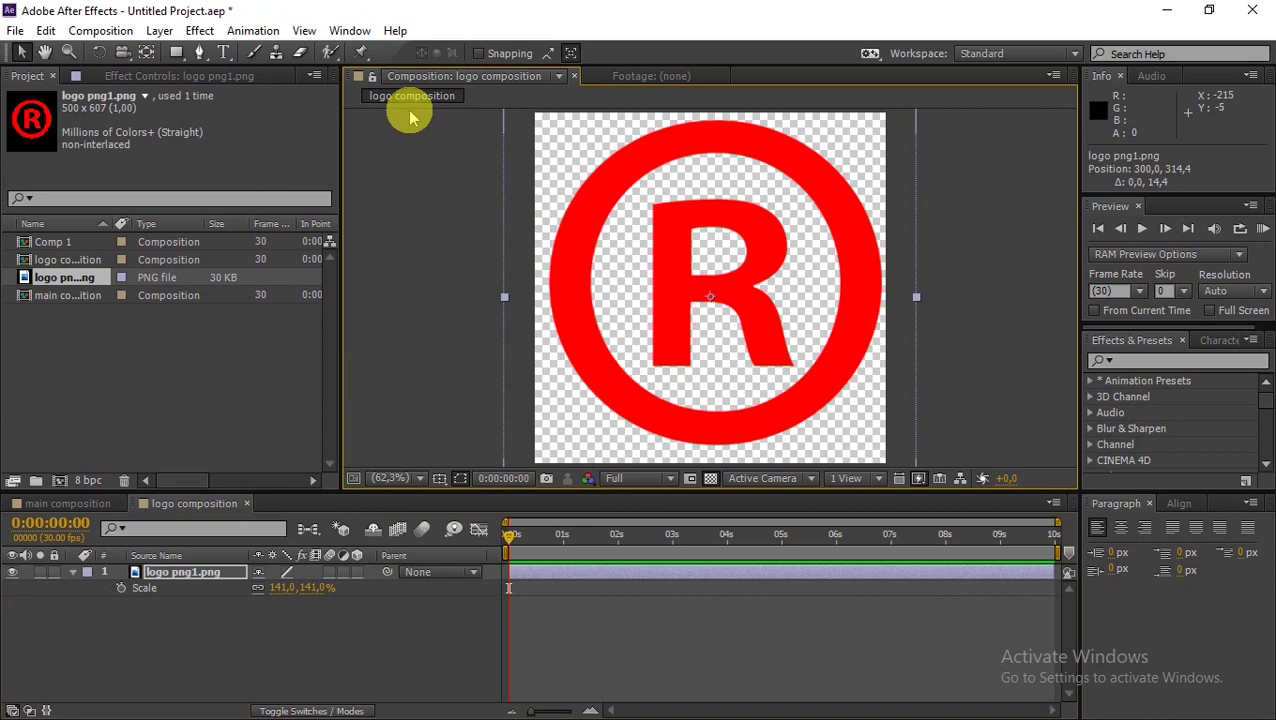
Nest the logo composition as a layer in the main composition
{"action": "left_click", "coordinate": [65, 505]}
{"action": "left_click_drag", "start_coordinate": [58, 259], "coordinate": [165, 609]}
Add a white 1920 × 1080 px solid named "background" to the main composition and place it beneath the logo composition layer
{"action": "right_click", "coordinate": [176, 648]}
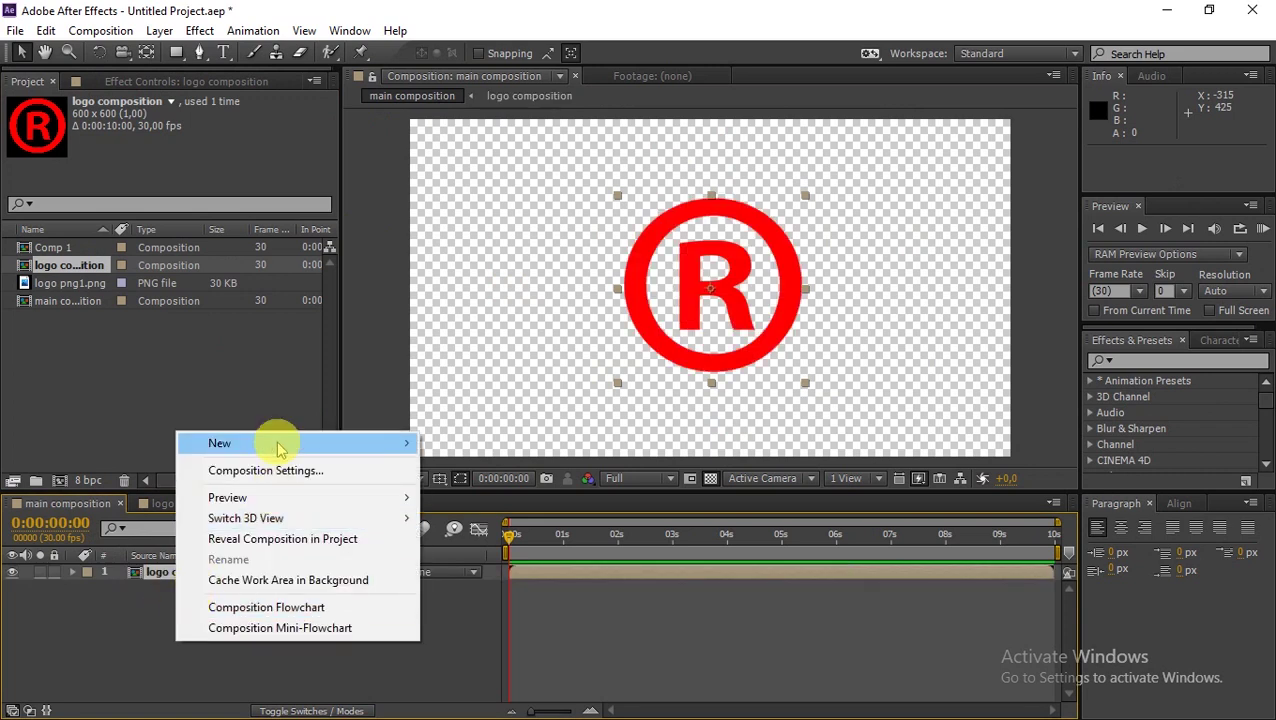
{"action": "mouse_move", "coordinate": [276, 441]}
{"action": "left_click", "coordinate": [485, 490]}
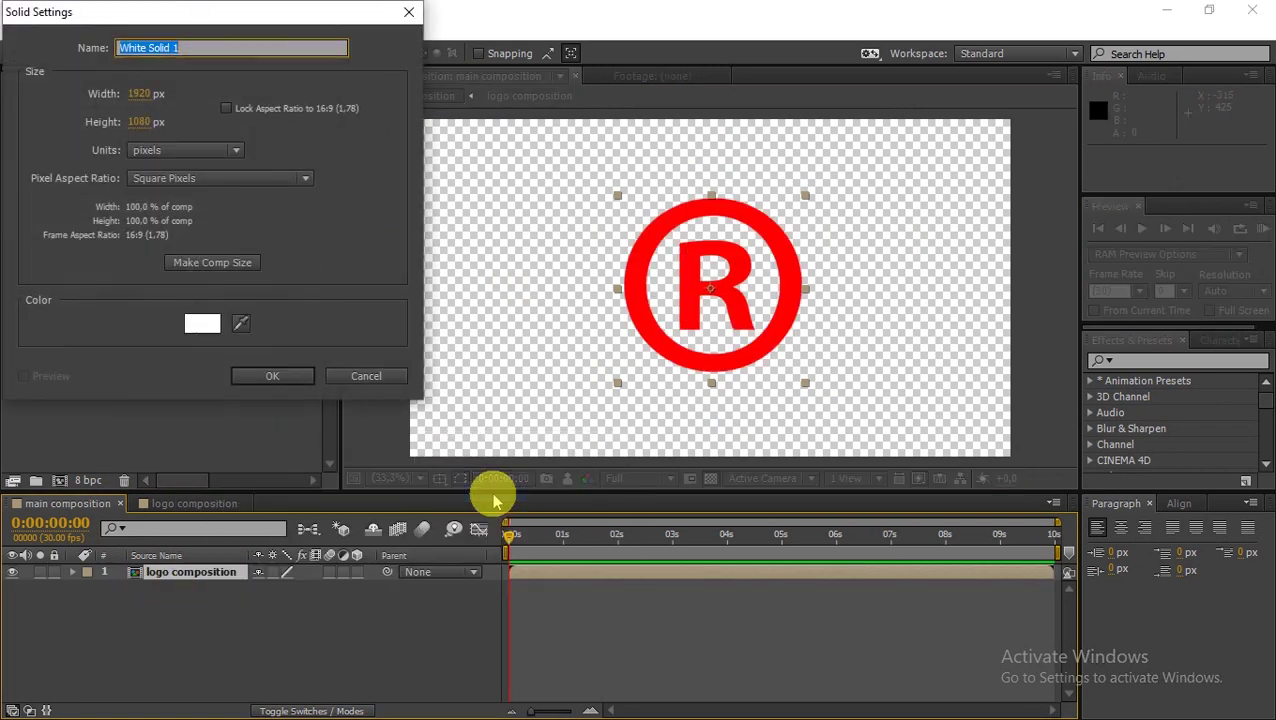
{"action": "left_click", "coordinate": [203, 325]}
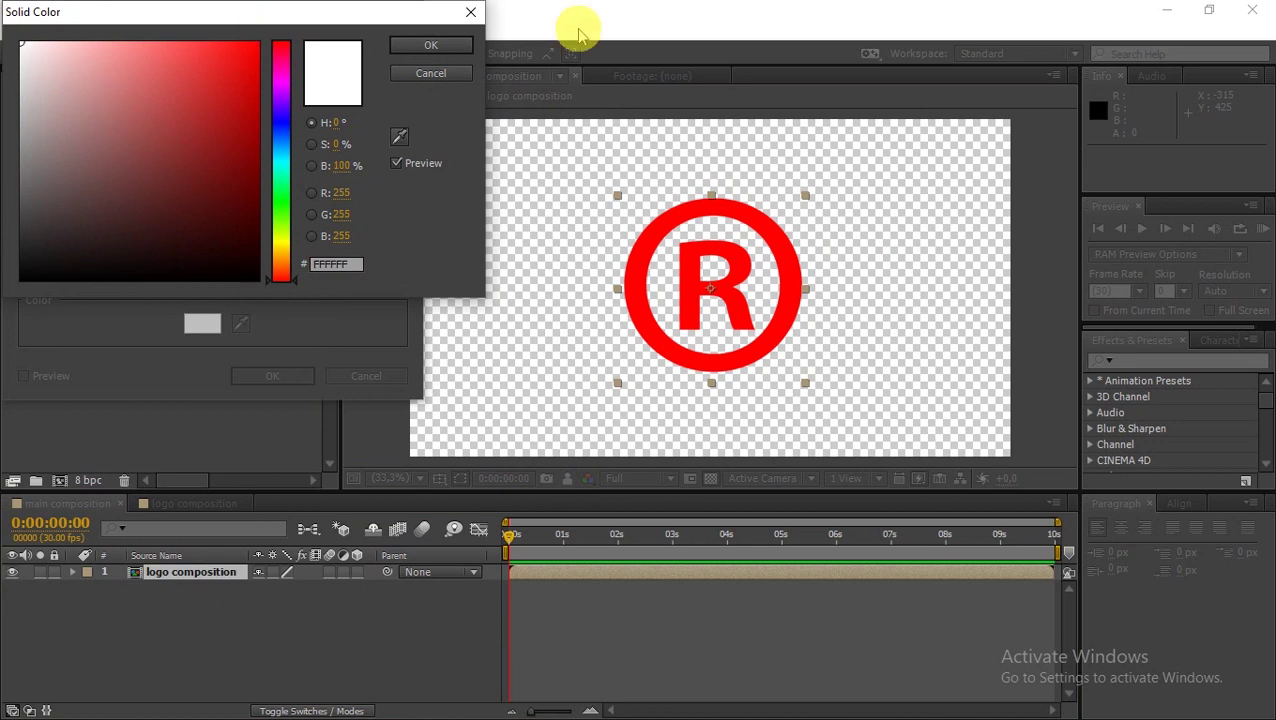
{"action": "left_click", "coordinate": [468, 12]}
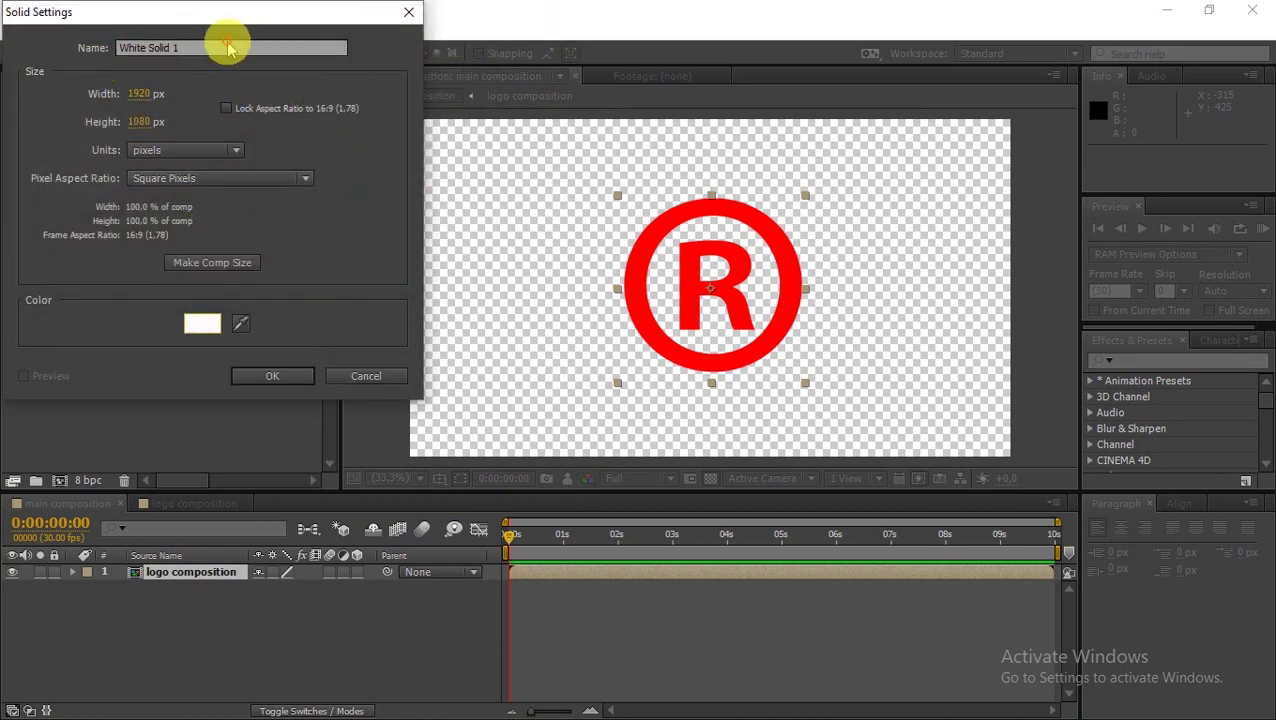
{"action": "left_click_drag", "start_coordinate": [222, 43], "coordinate": [57, 71]}
{"action": "type", "text": "background"}
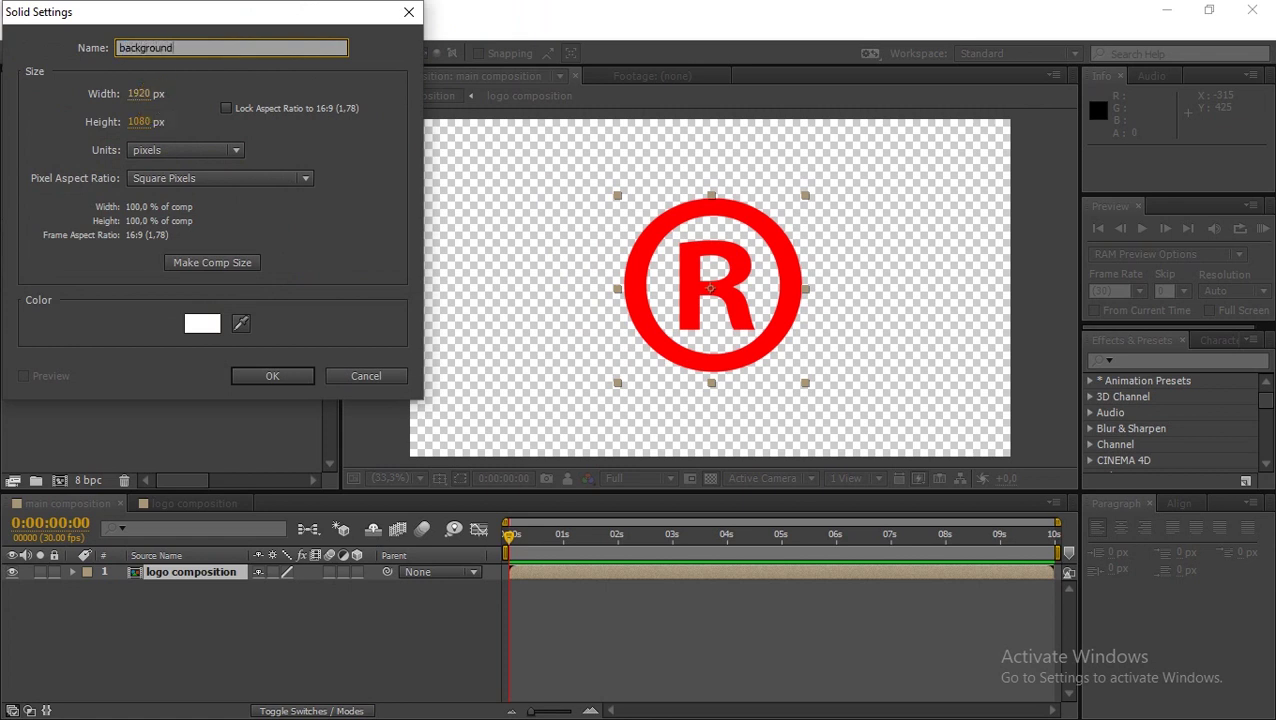
{"action": "left_click", "coordinate": [299, 377]}
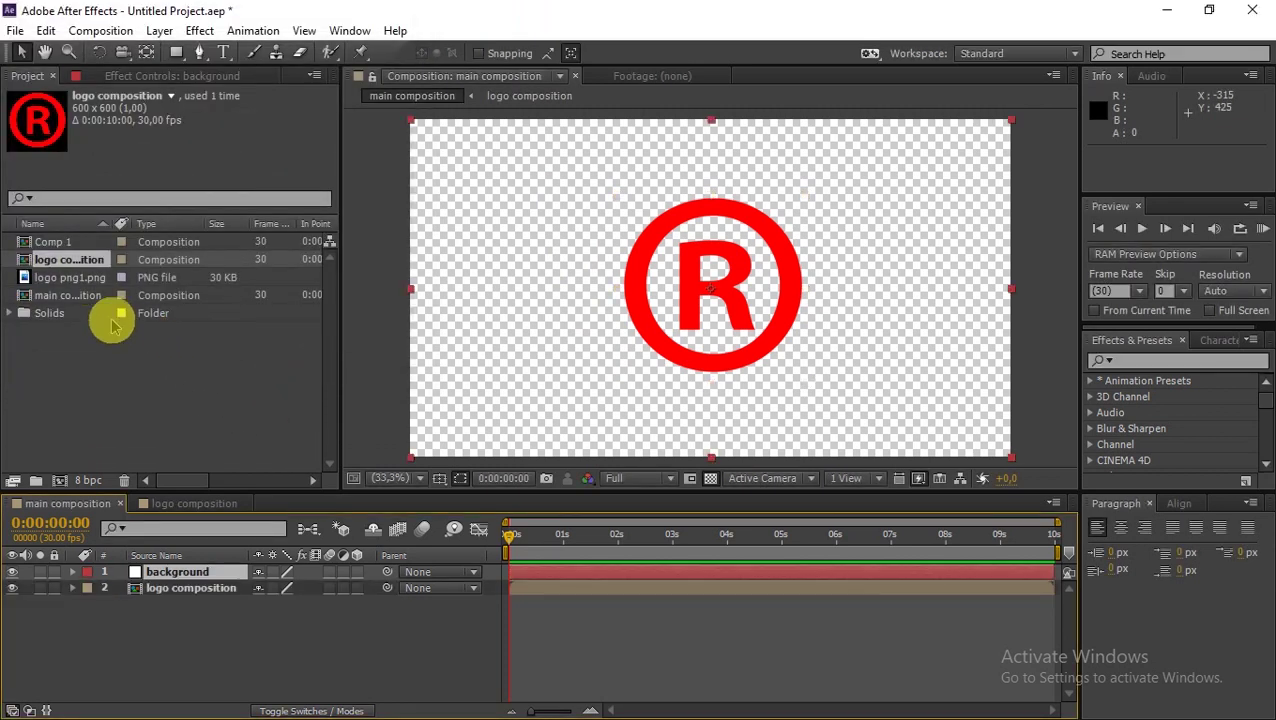
{"action": "left_click_drag", "start_coordinate": [213, 625], "coordinate": [213, 627]}
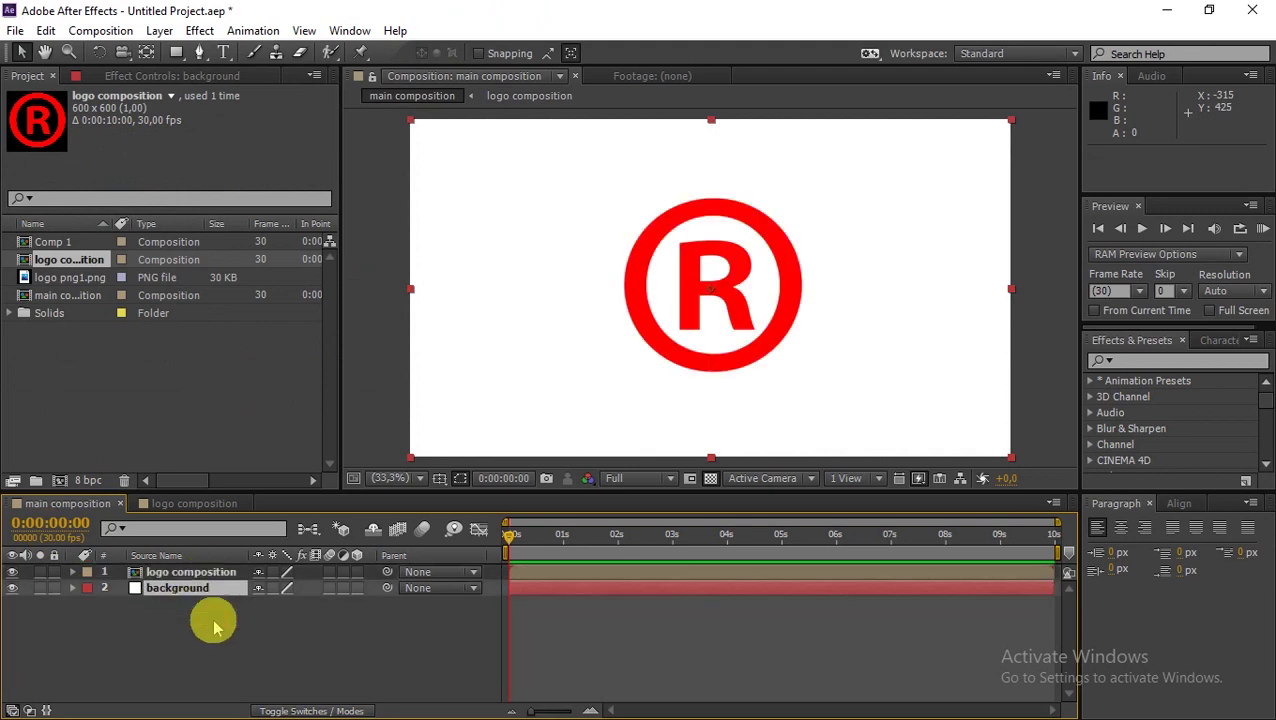
Show layer names in the timeline and make the logo composition layer 3D
{"action": "left_click", "coordinate": [165, 556]}
{"action": "left_click", "coordinate": [356, 572]}
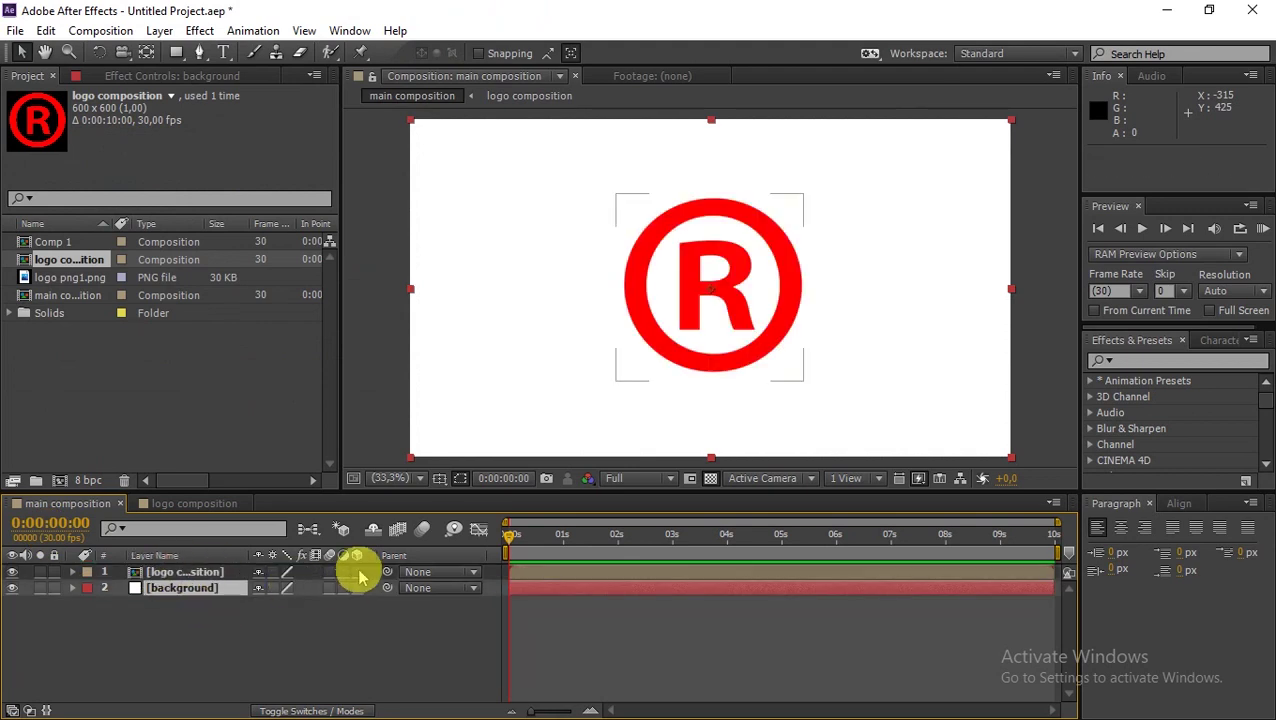
{"action": "left_click", "coordinate": [182, 571]}
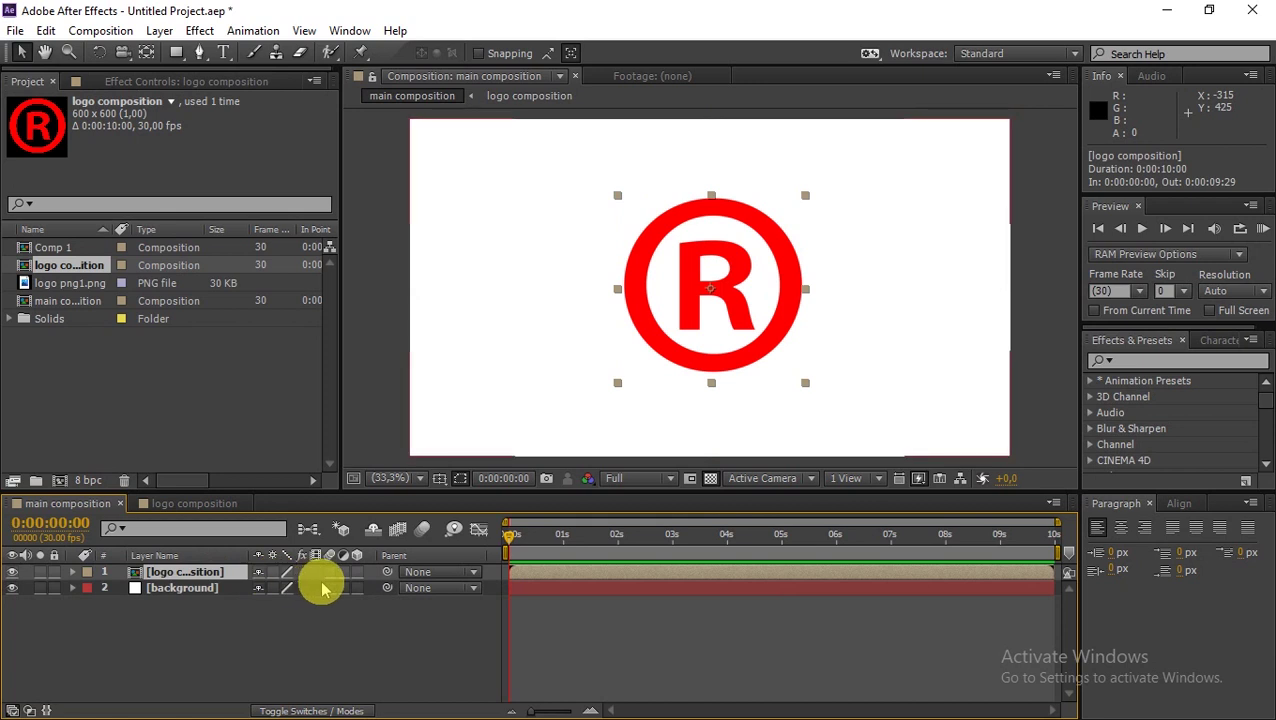
{"action": "left_click", "coordinate": [357, 572]}
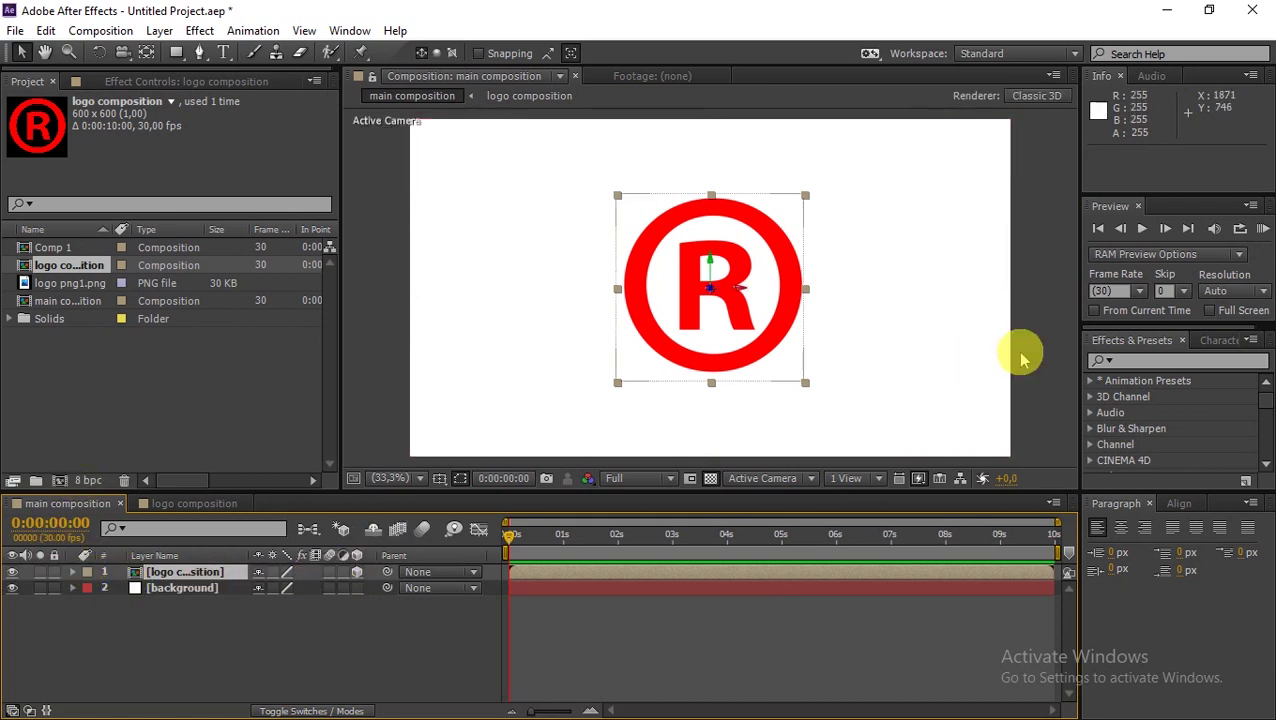
Find the Color Correction effect Exposure and apply it to the logo composition layer
{"action": "left_click", "coordinate": [1143, 361]}
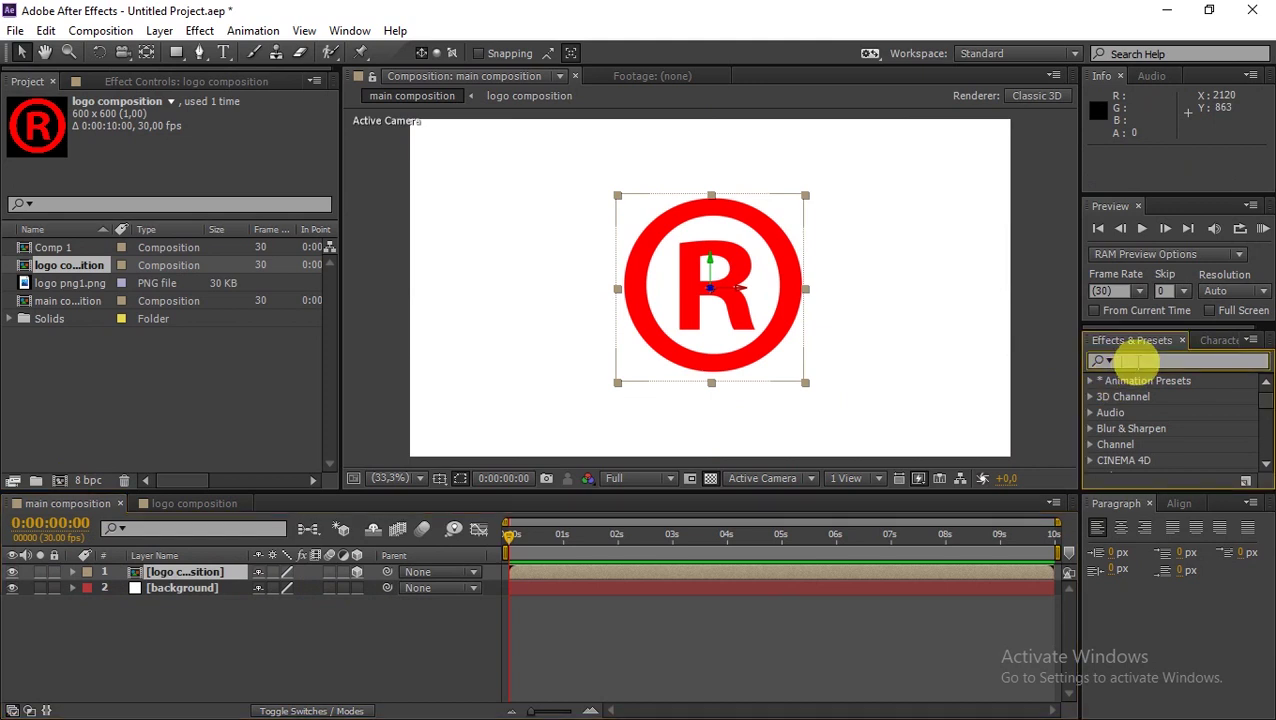
{"action": "type", "text": "ex"}
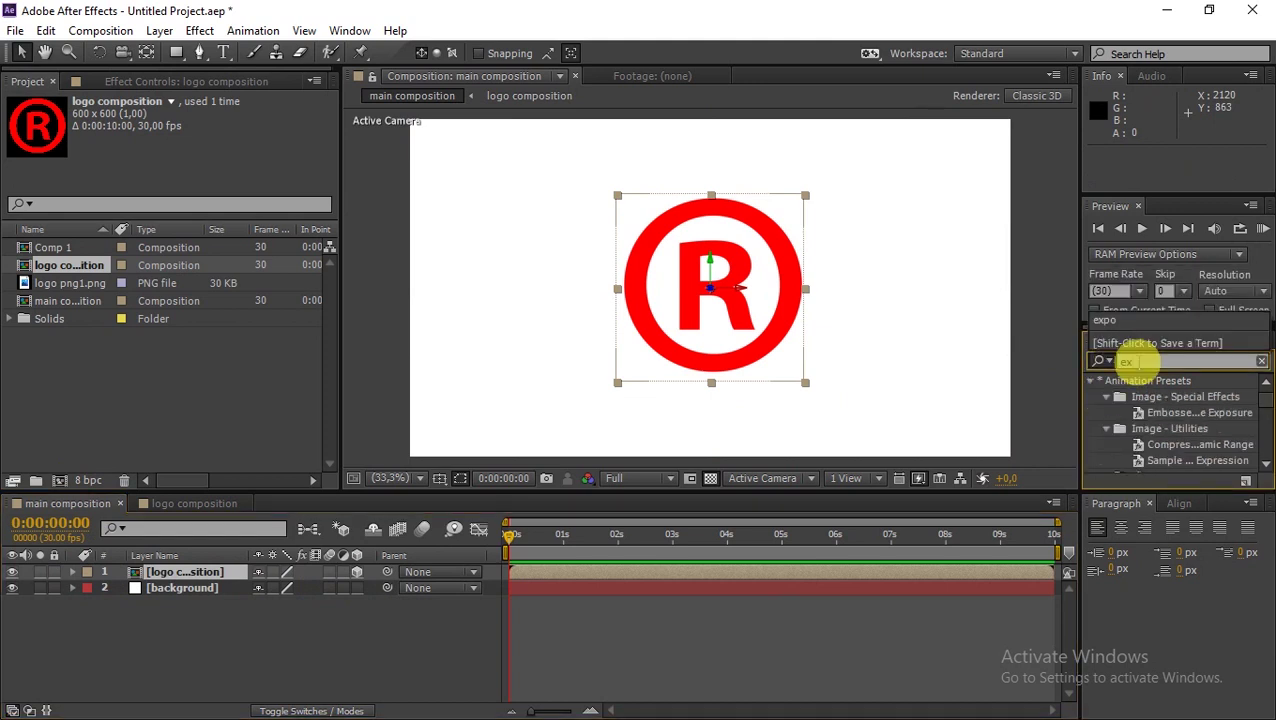
{"action": "type", "text": "po"}
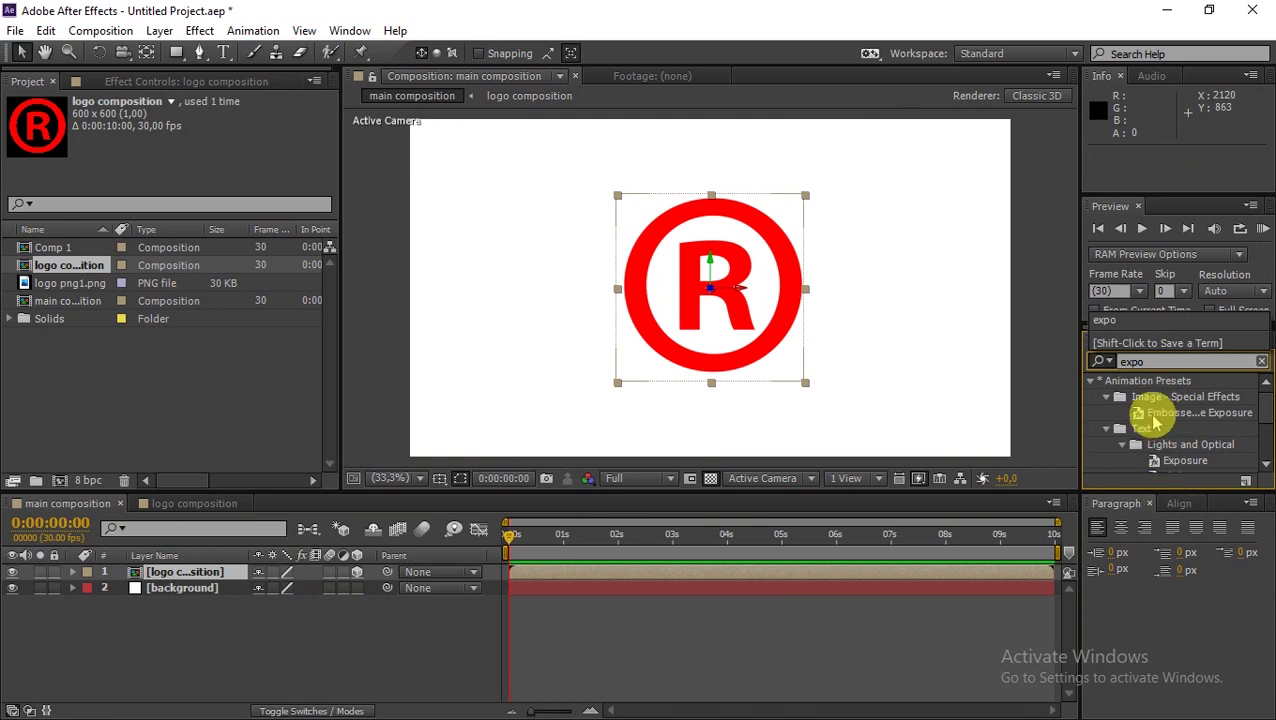
{"action": "type", "text": "sure"}
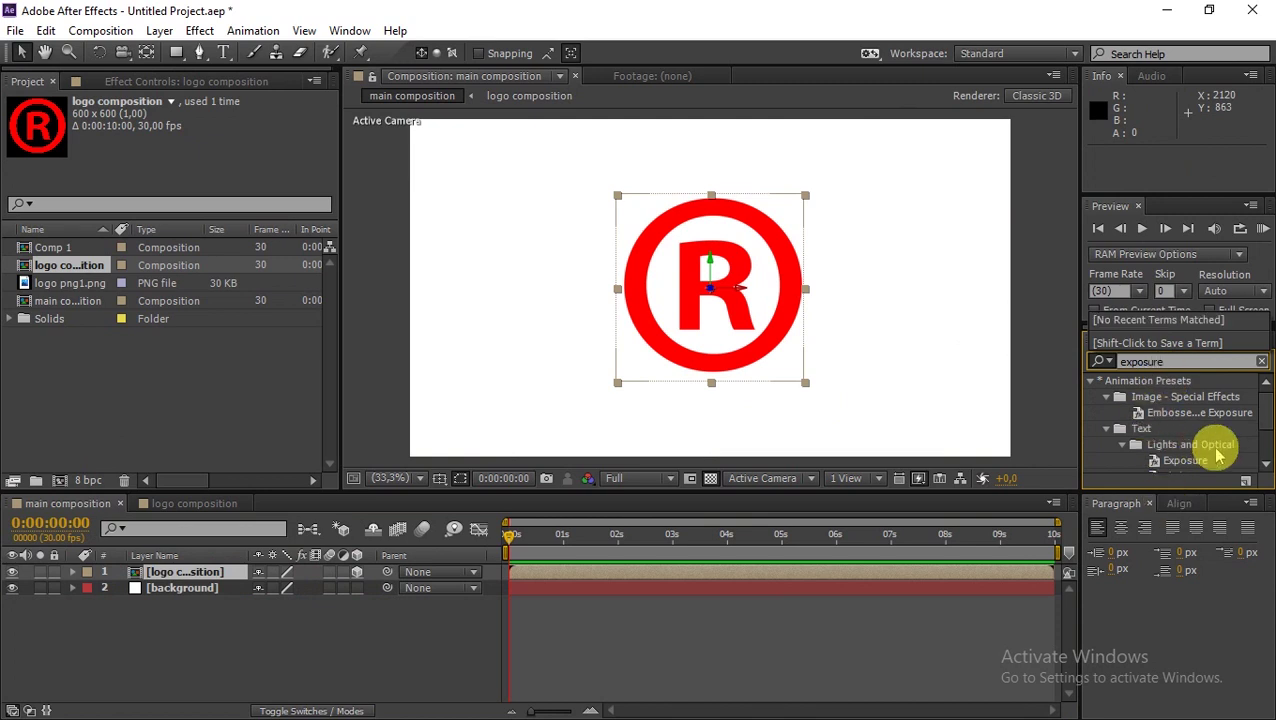
{"action": "scroll", "coordinate": [1216, 447], "scroll_direction": "down", "scroll_amount": 3}
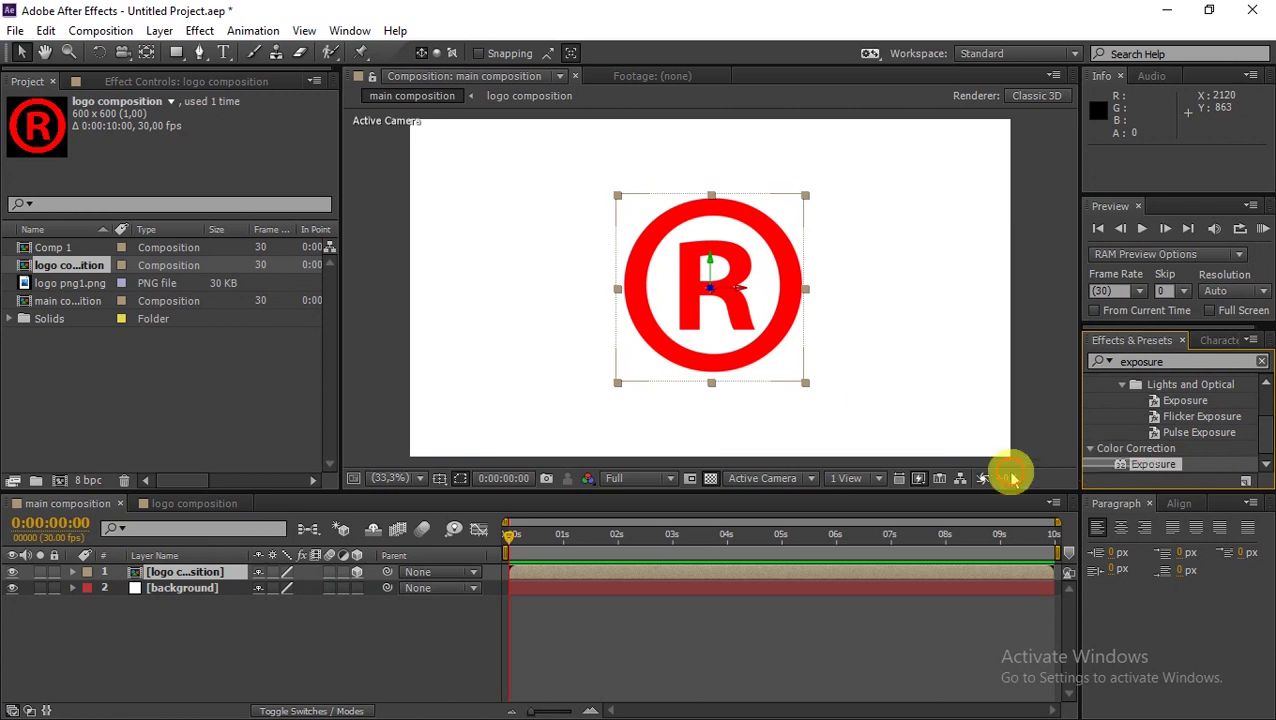
{"action": "left_click_drag", "start_coordinate": [1152, 470], "coordinate": [250, 578]}
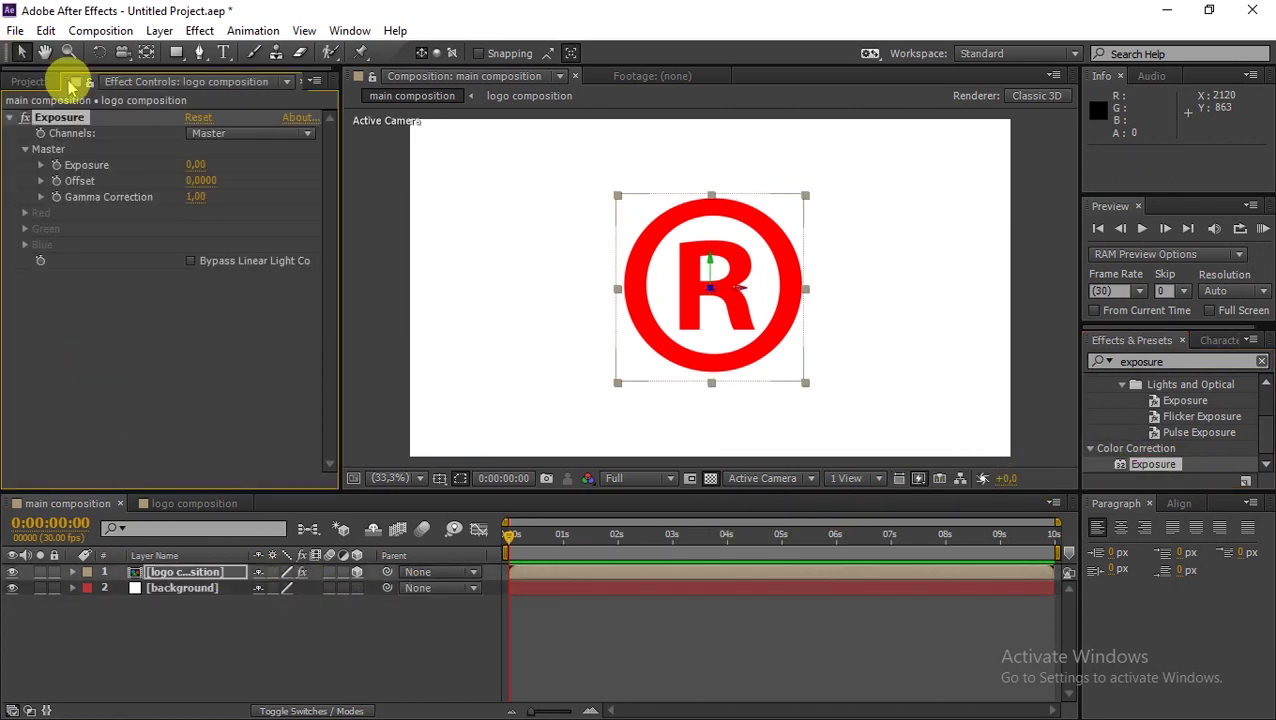
Set the master exposure of the logo composition layer's Exposure effect to -1
{"action": "left_click", "coordinate": [190, 165]}
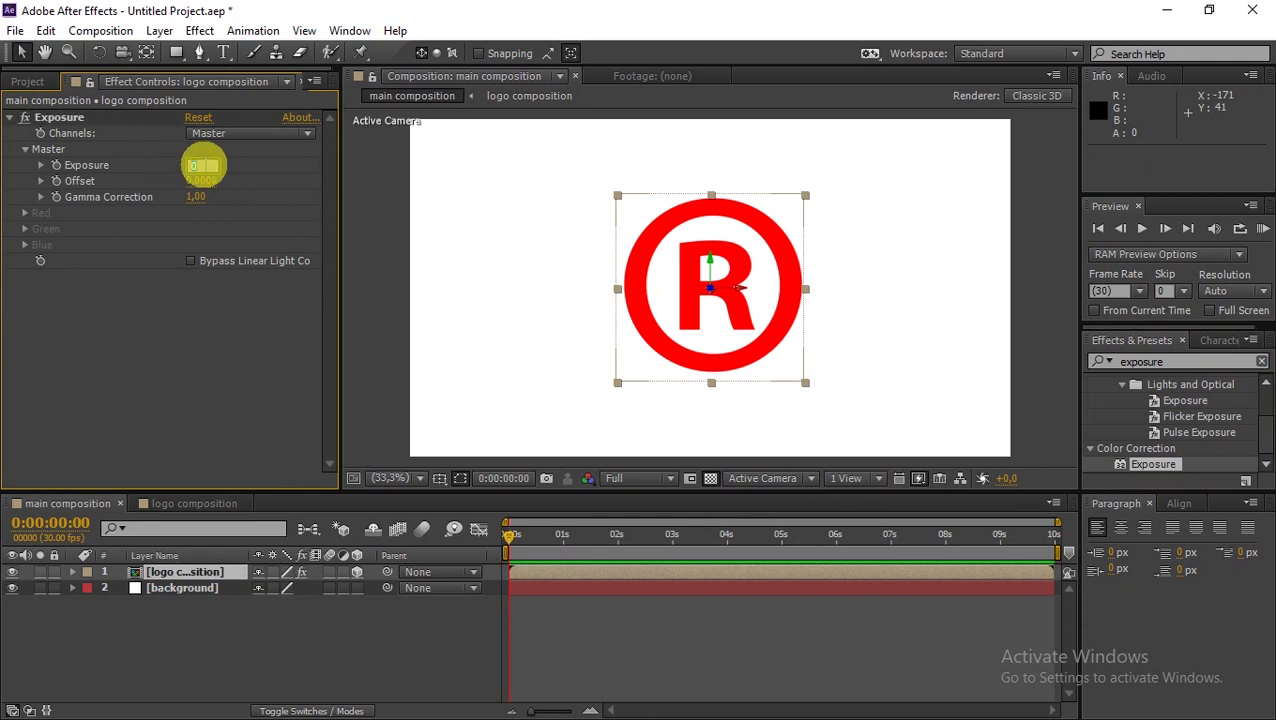
{"action": "type", "text": "-1"}
{"action": "left_click", "coordinate": [250, 343]}
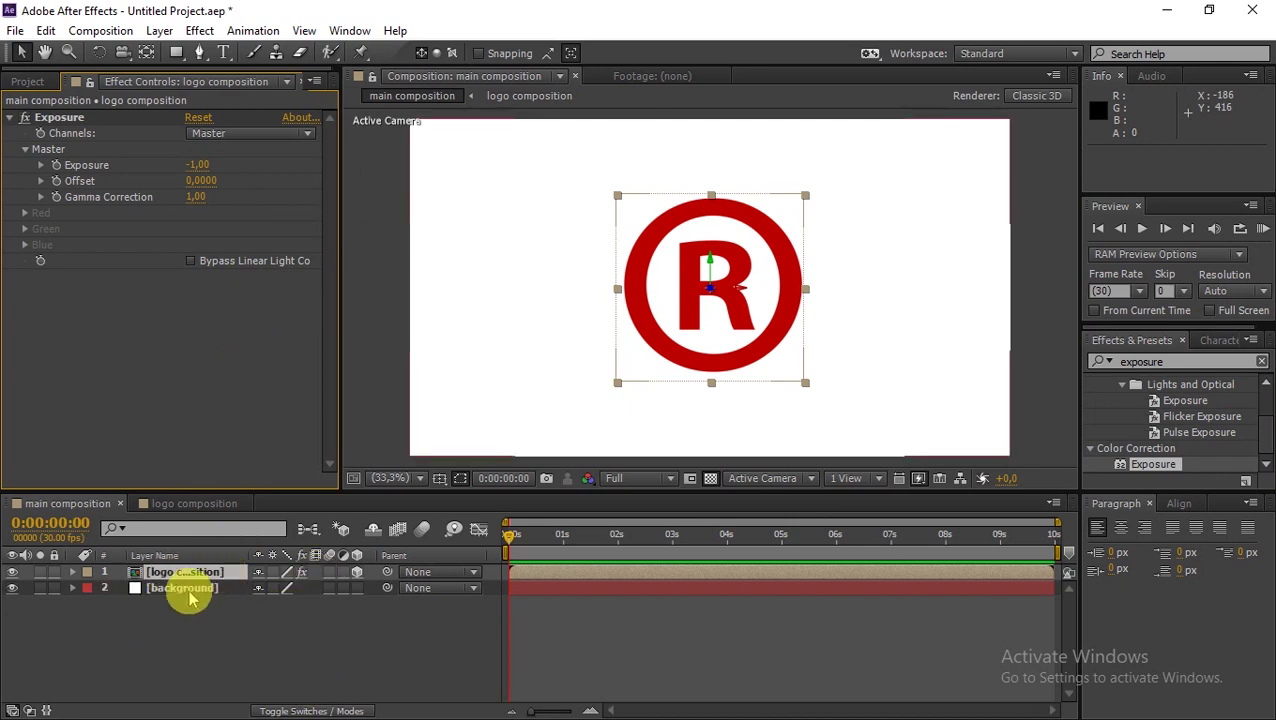
Give the logo composition layer's Position the expression [position[0], position[1], index], and collapse the layer's properties
{"action": "key", "text": "Return"}
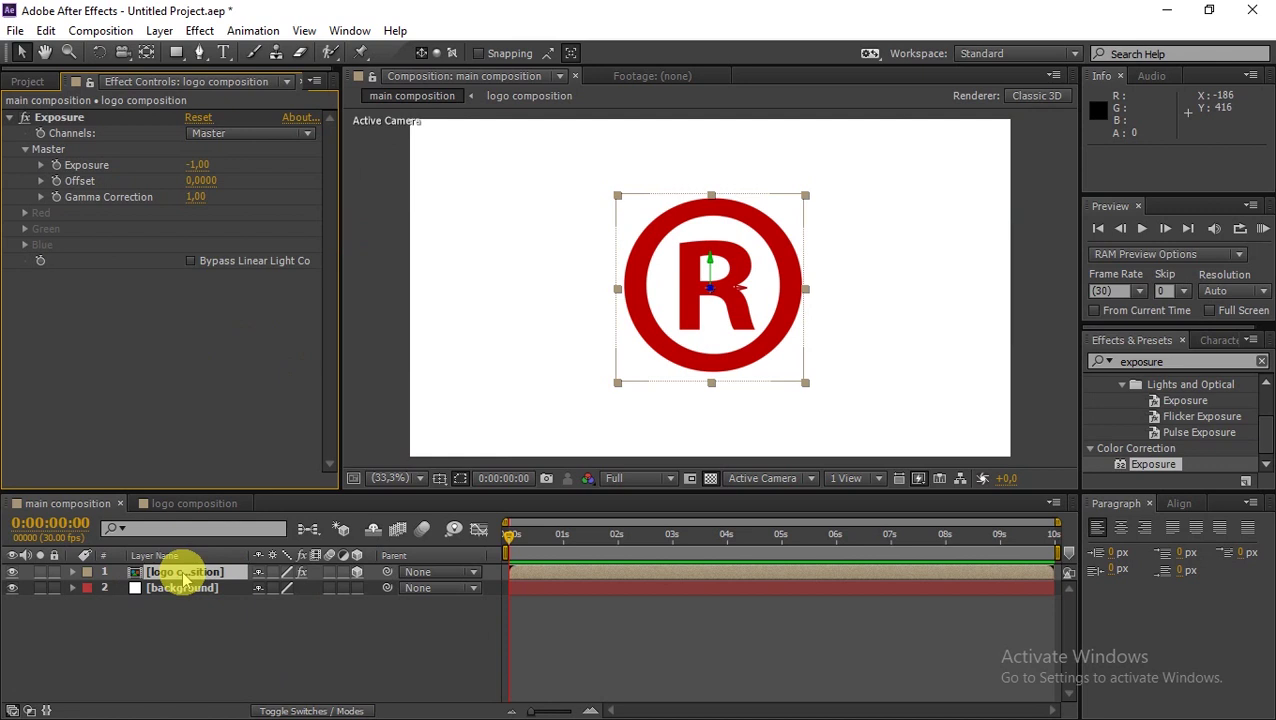
{"action": "key", "text": "p"}
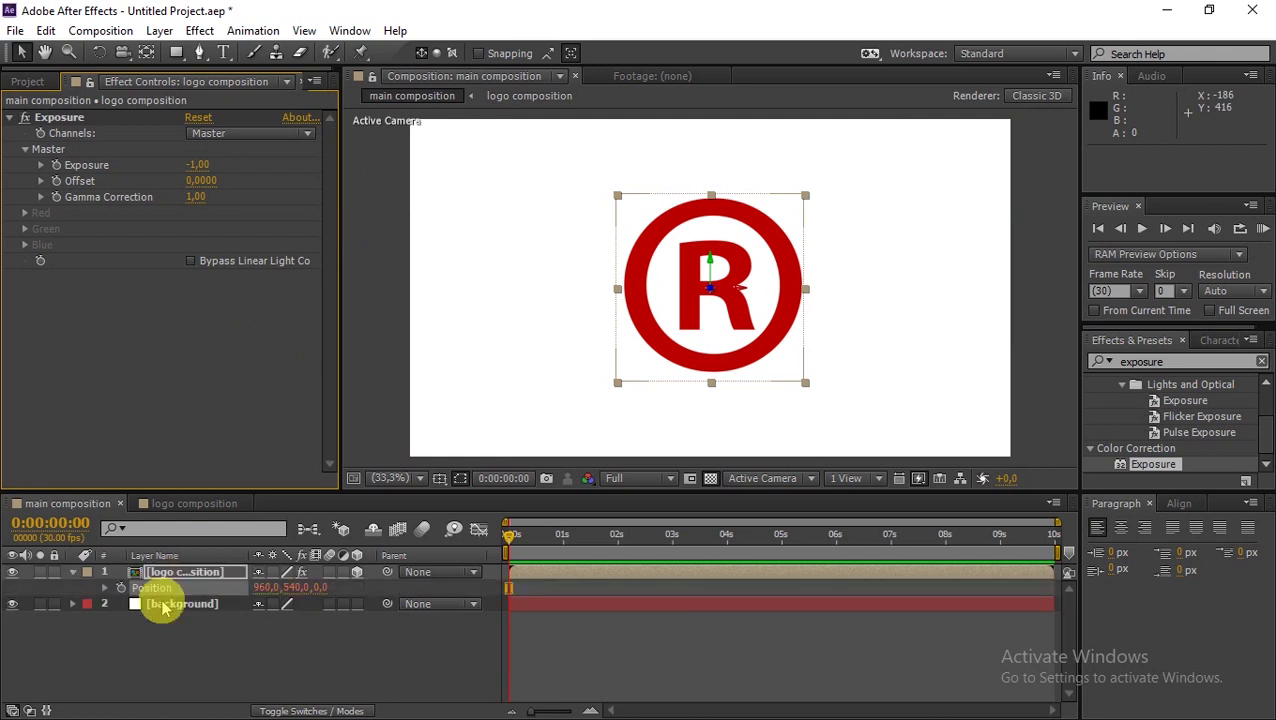
{"action": "left_click", "coordinate": [121, 588], "text": "alt"}
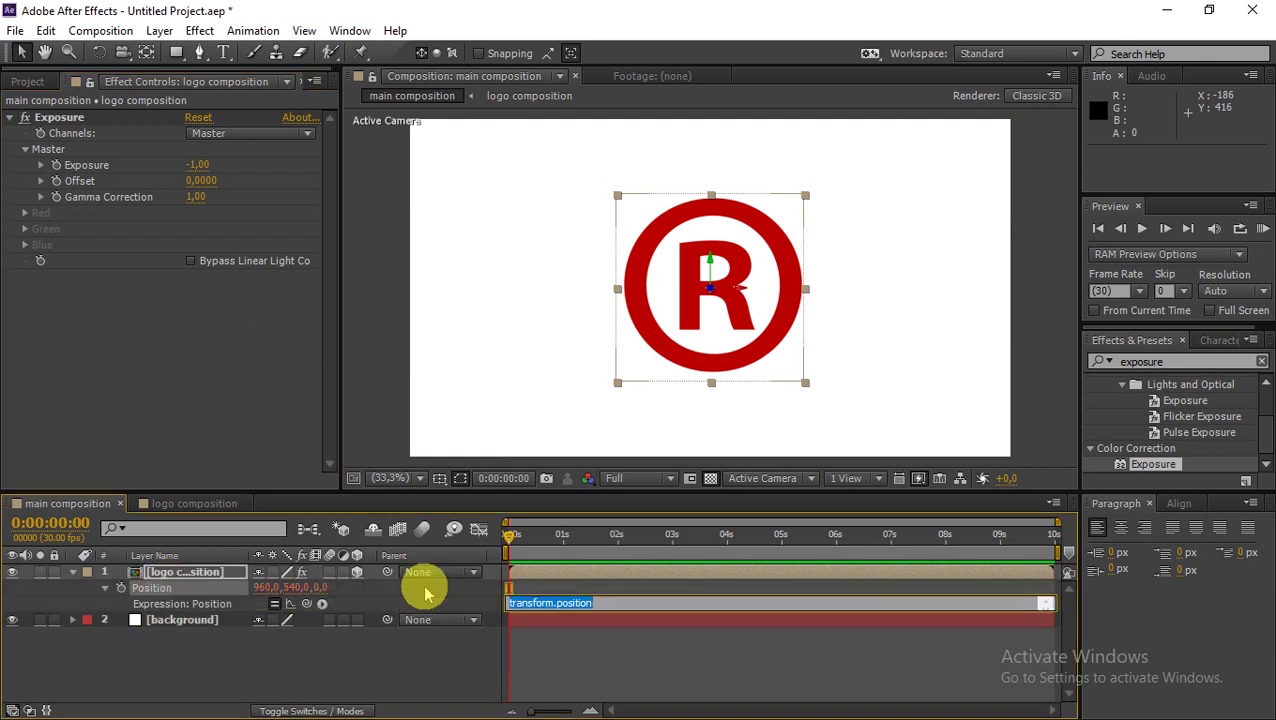
{"action": "key", "text": "BackSpace"}
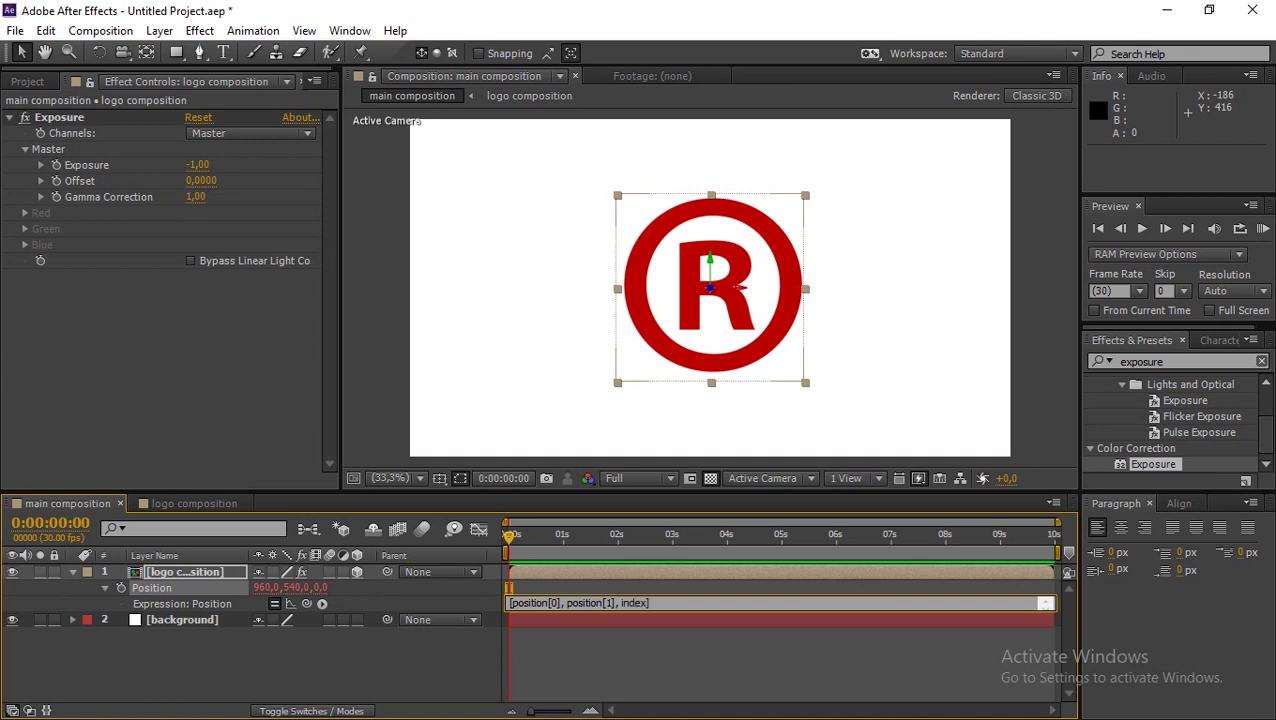
{"action": "left_click", "coordinate": [561, 582]}
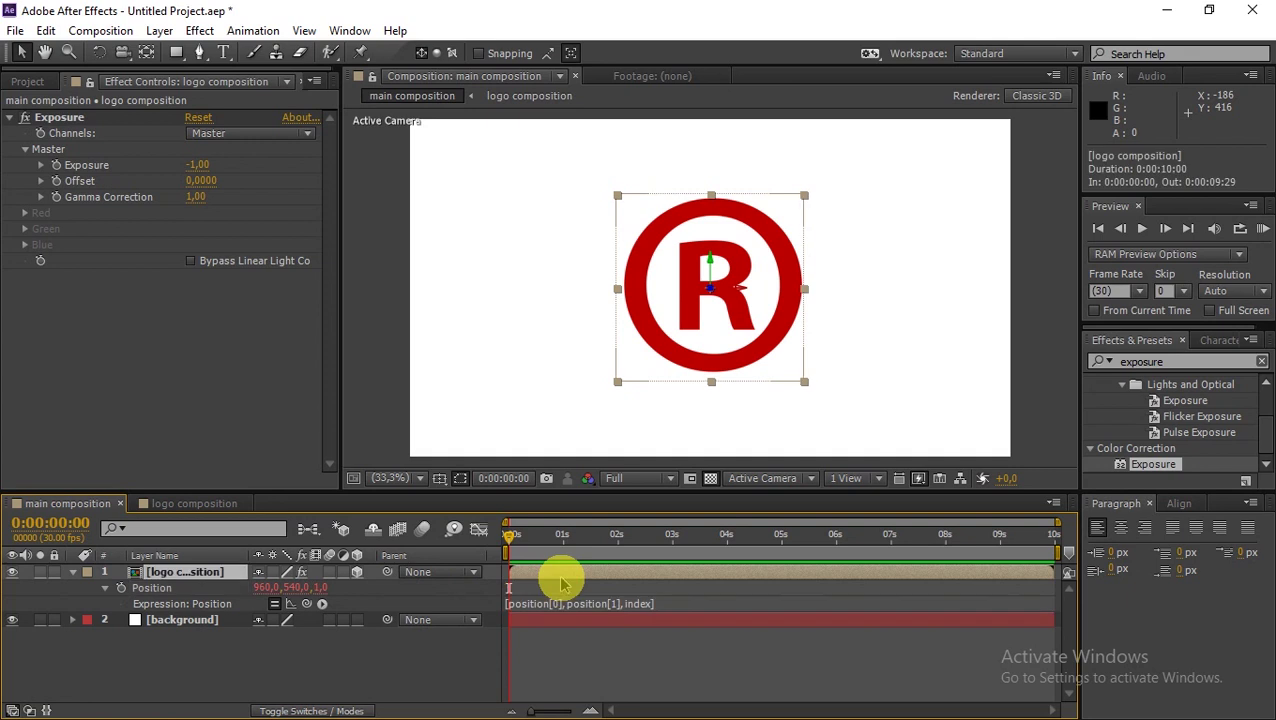
{"action": "left_click", "coordinate": [72, 572]}
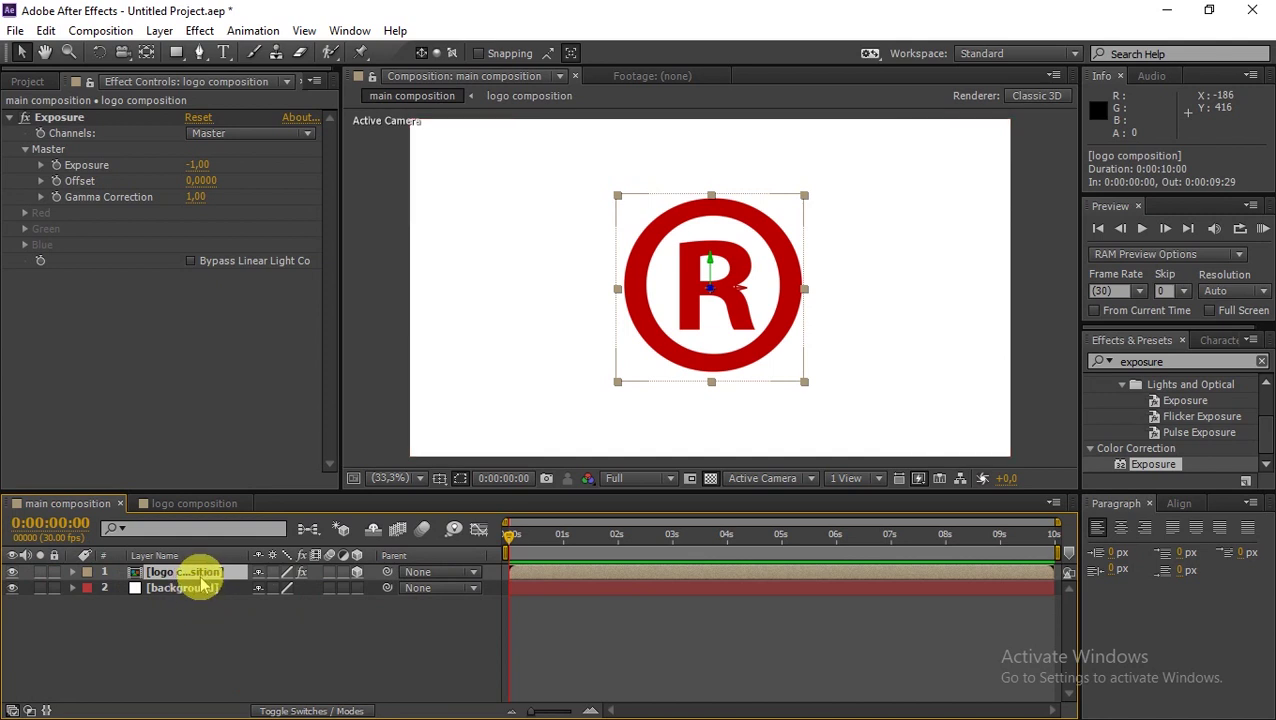
Duplicate the logo composition layer repeatedly until 25 logo layers are stacked above the background
{"action": "key", "text": "ctrl+d"}
{"action": "key", "text": "ctrl+d"}
{"action": "key", "text": "ctrl+d"}
{"action": "key", "text": "ctrl+d"}
{"action": "key", "text": "ctrl+d"}
{"action": "key", "text": "ctrl+d"}
{"action": "key", "text": "ctrl+d"}
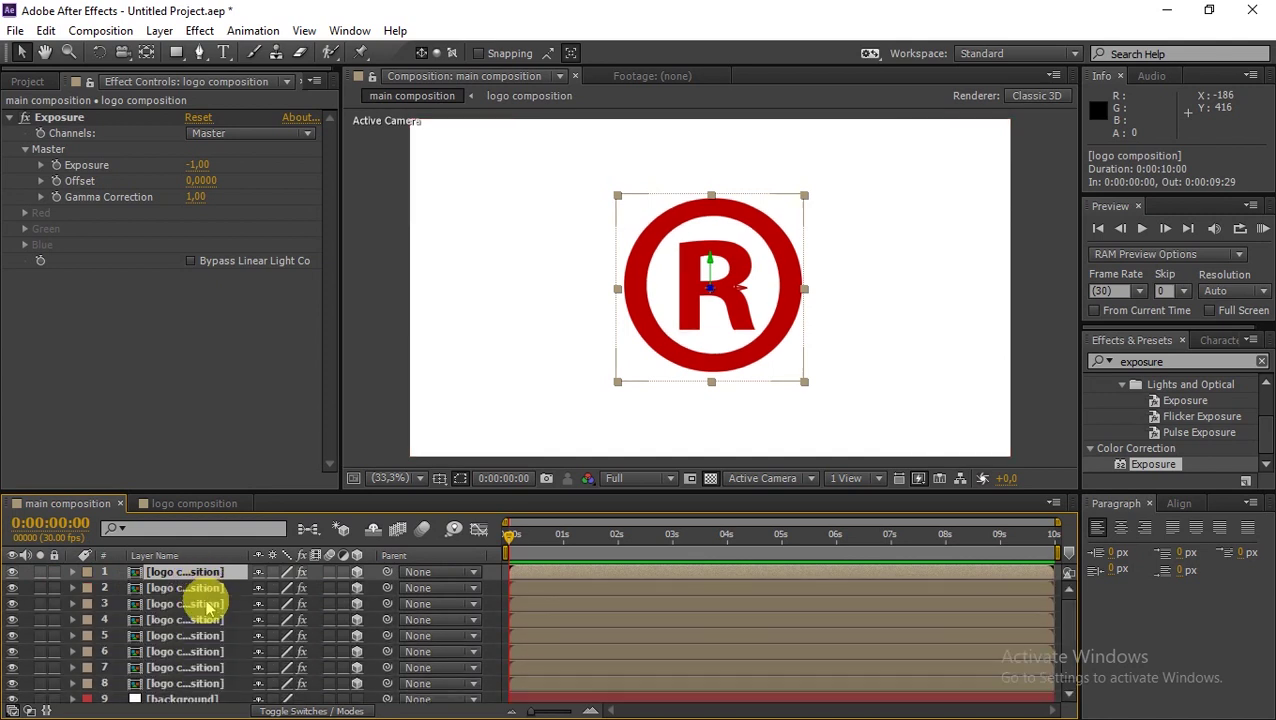
{"action": "key", "text": "ctrl+d"}
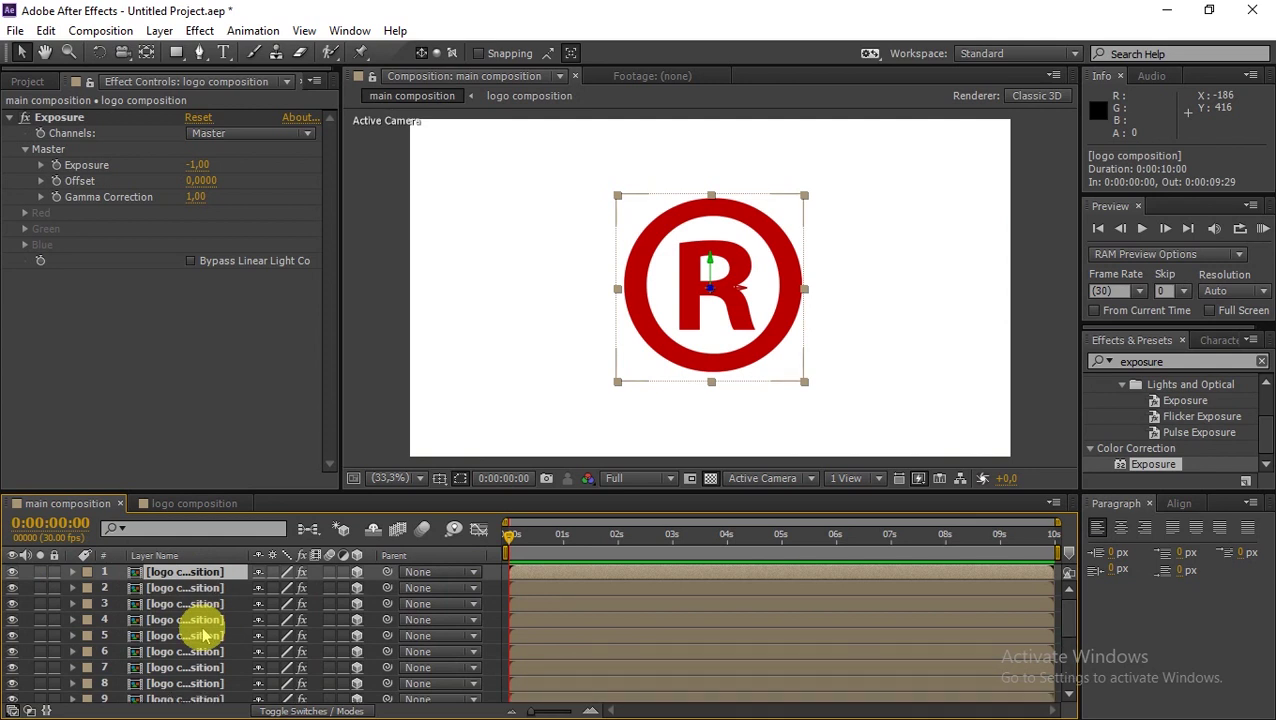
{"action": "key", "text": "ctrl+d"}
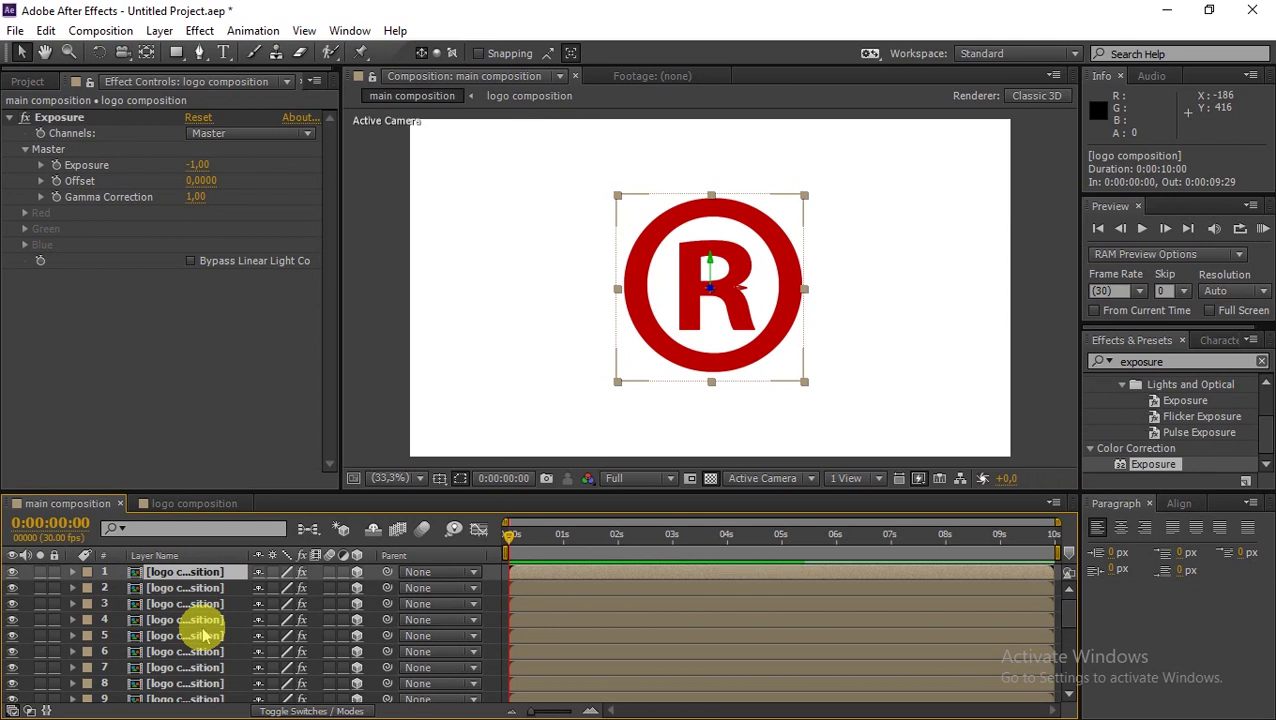
{"action": "scroll", "coordinate": [205, 635], "scroll_direction": "down", "scroll_amount": 5}
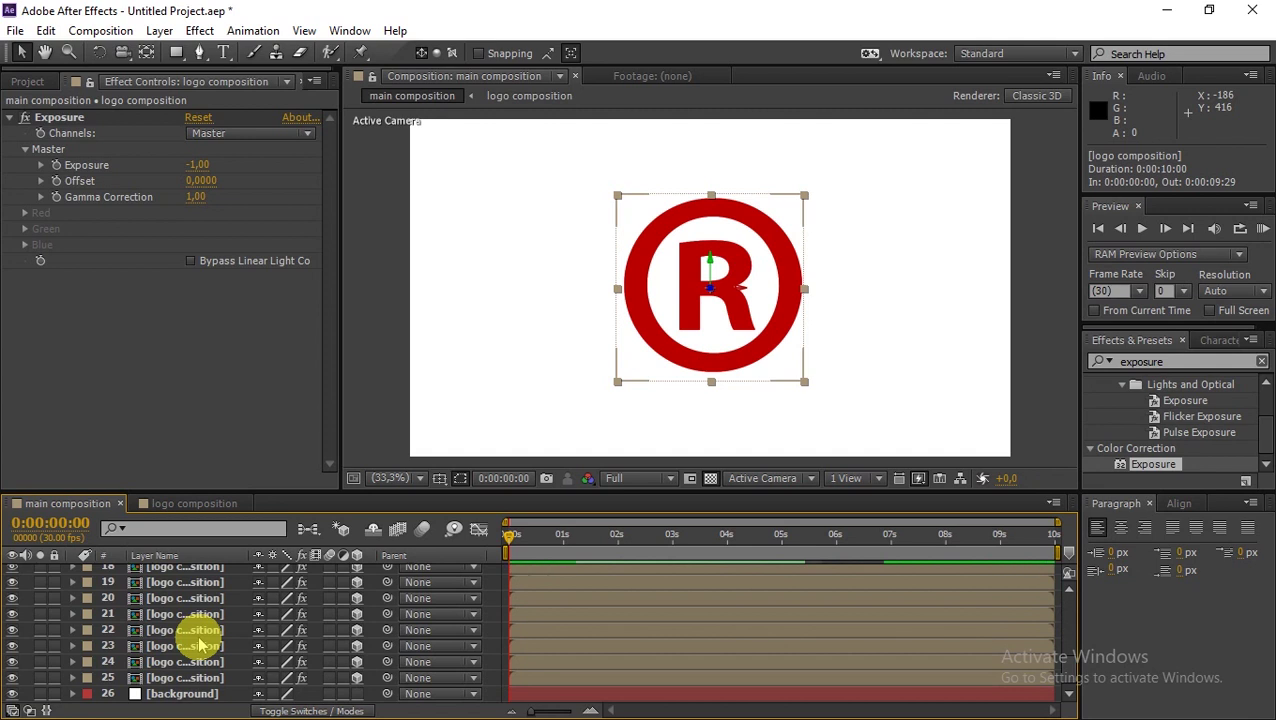
Keep duplicating the logo composition layer until 30 logo layers are stacked above the background
{"action": "key", "text": "ctrl+d"}
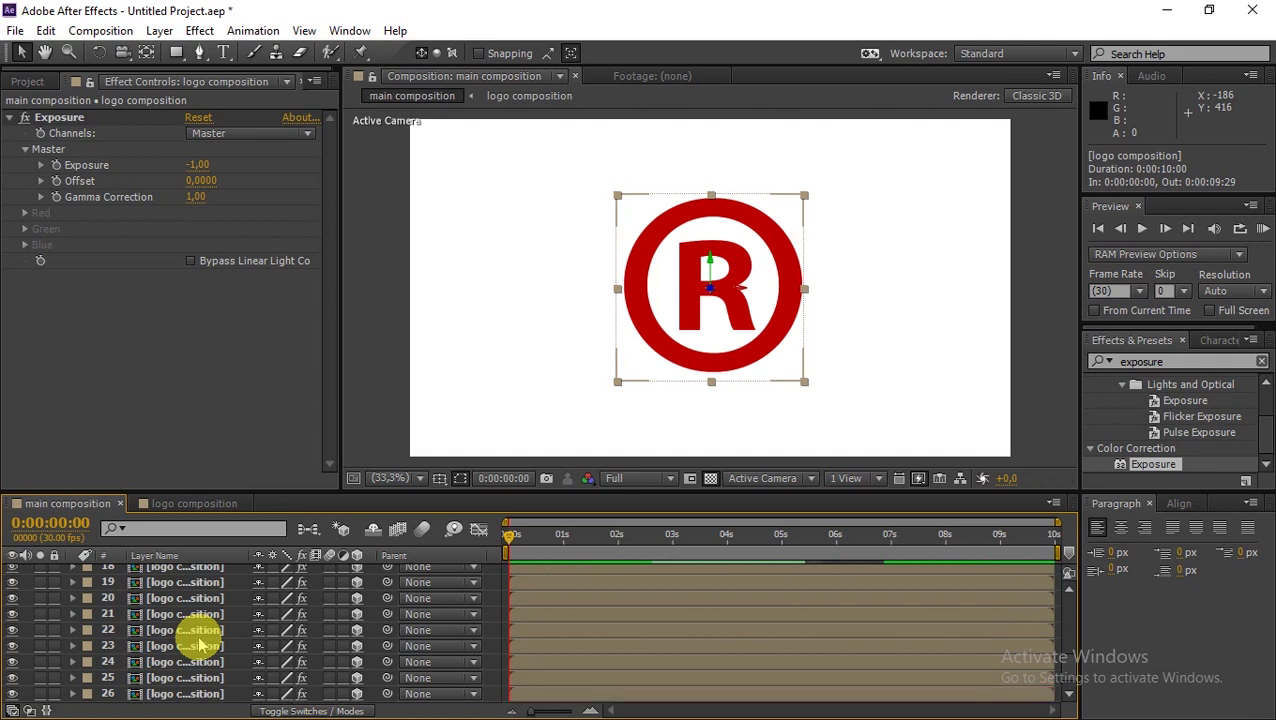
{"action": "scroll", "coordinate": [205, 645], "scroll_direction": "down", "scroll_amount": 1}
{"action": "key", "text": "ctrl+d"}
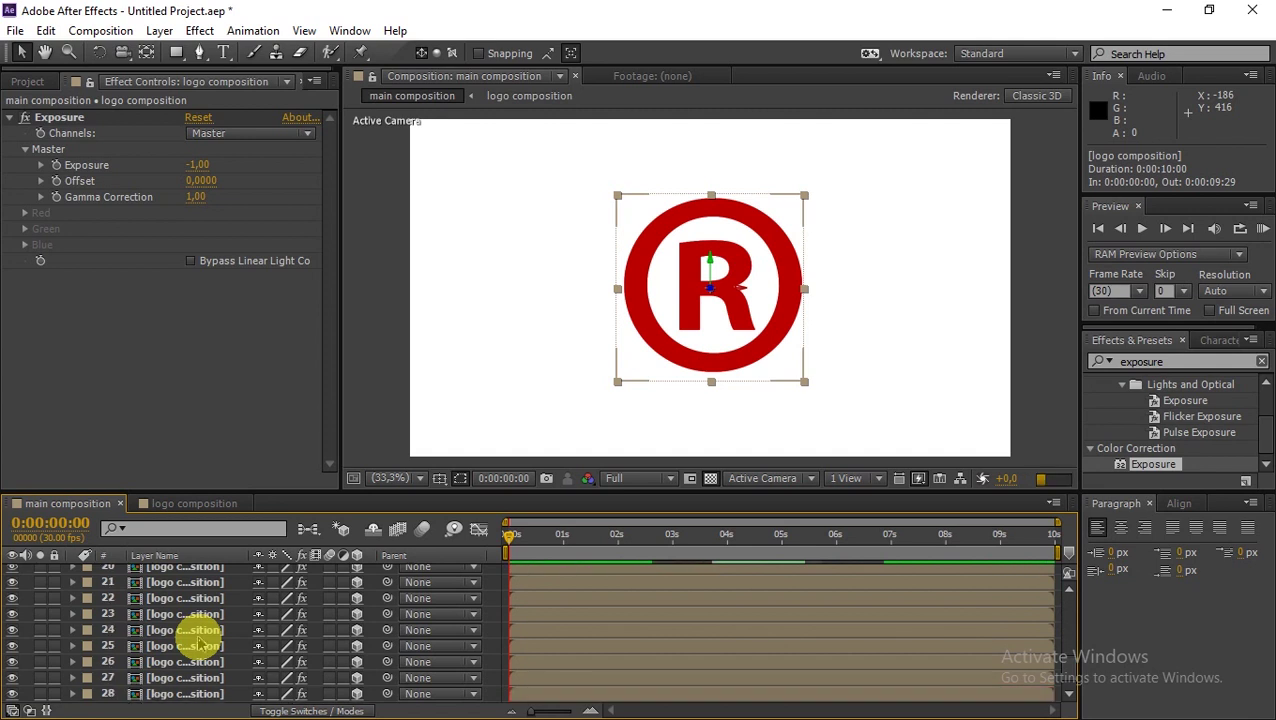
{"action": "scroll", "coordinate": [205, 645], "scroll_direction": "down", "scroll_amount": 1}
{"action": "key", "text": "ctrl+d"}
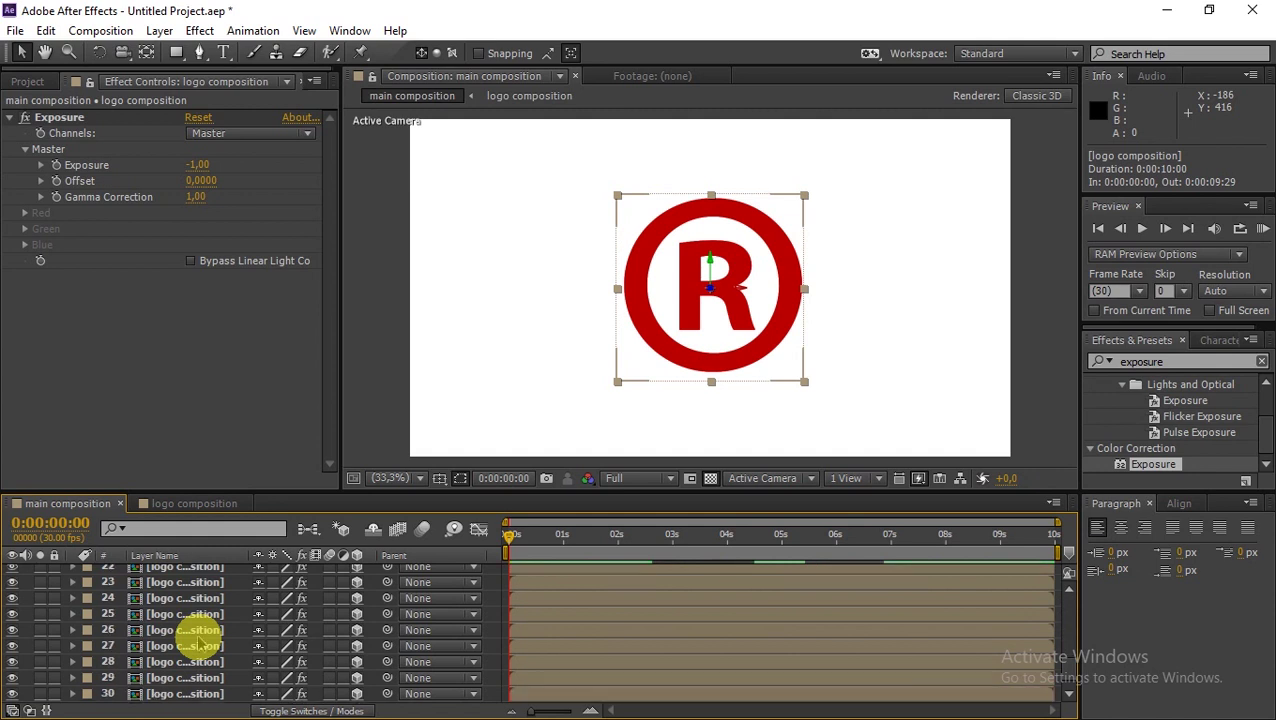
{"action": "scroll", "coordinate": [205, 645], "scroll_direction": "down", "scroll_amount": 1}
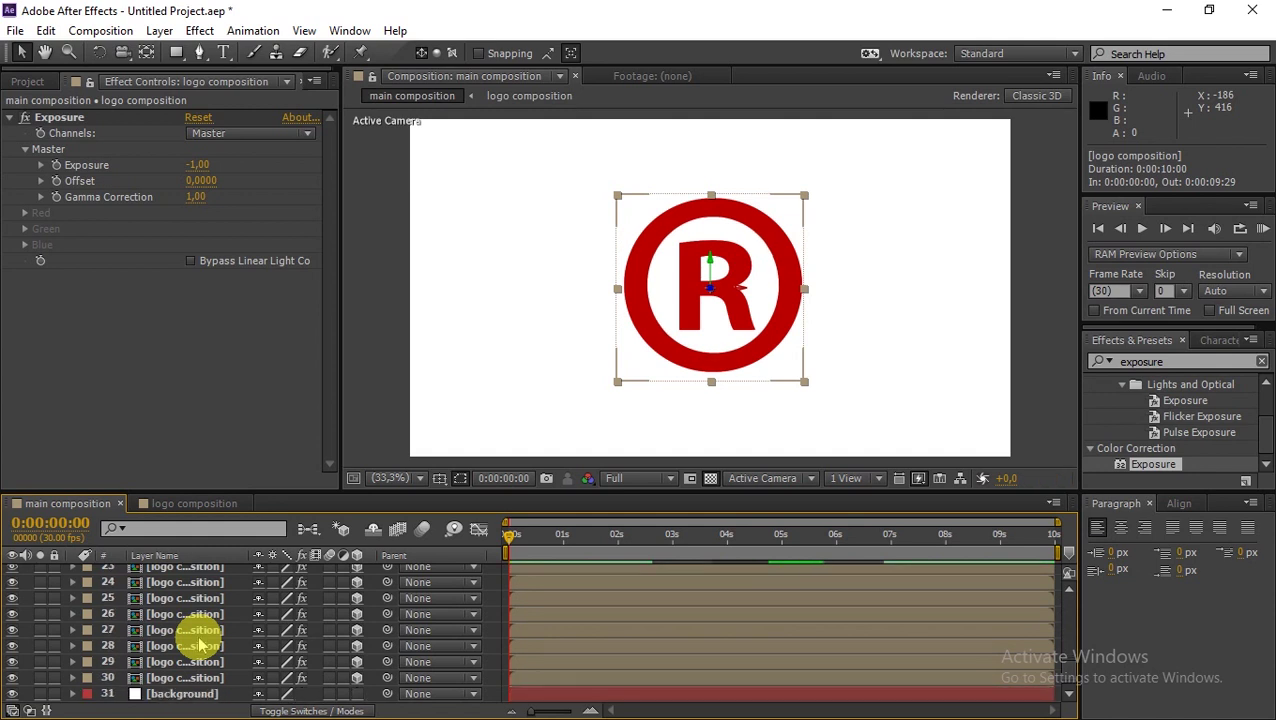
{"action": "key", "text": "ctrl+d"}
{"action": "scroll", "coordinate": [200, 645], "scroll_direction": "down", "scroll_amount": 1}
{"action": "key", "text": "ctrl+d"}
{"action": "scroll", "coordinate": [200, 645], "scroll_direction": "up", "scroll_amount": 10}
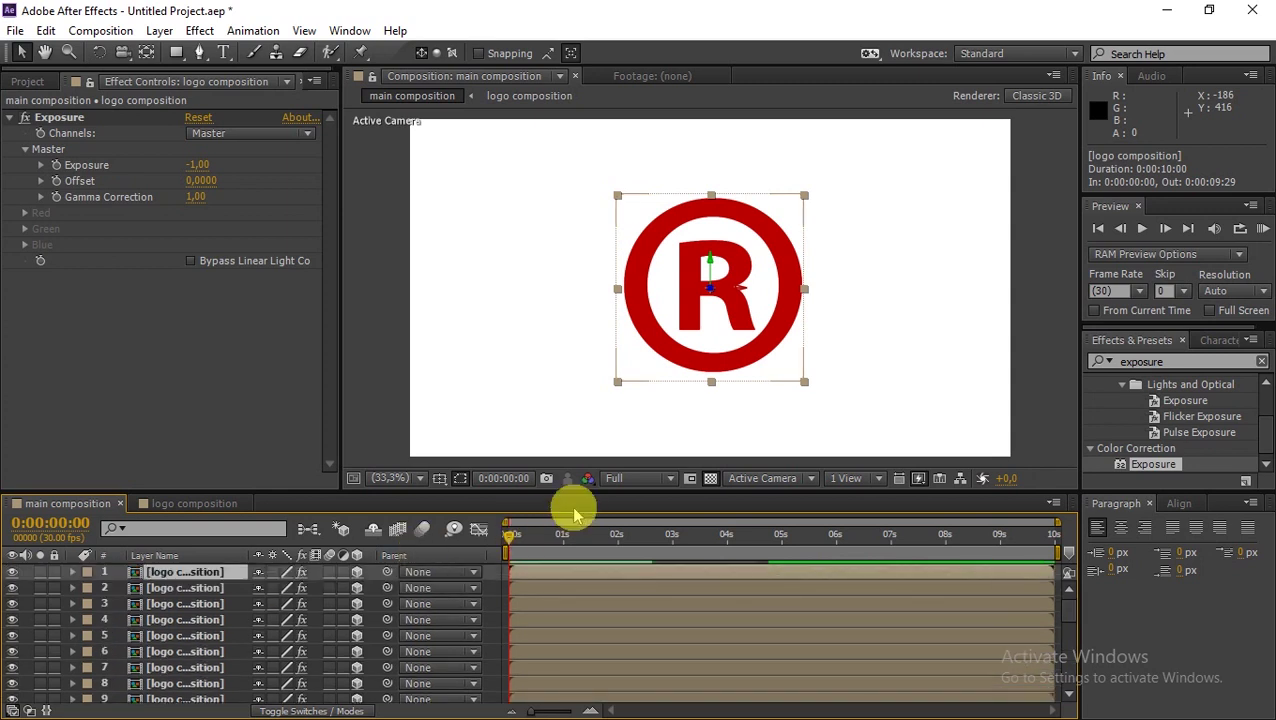
Enlarge the timeline area to show more layers and select the topmost logo composition layer
{"action": "left_click_drag", "start_coordinate": [576, 479], "coordinate": [570, 447]}
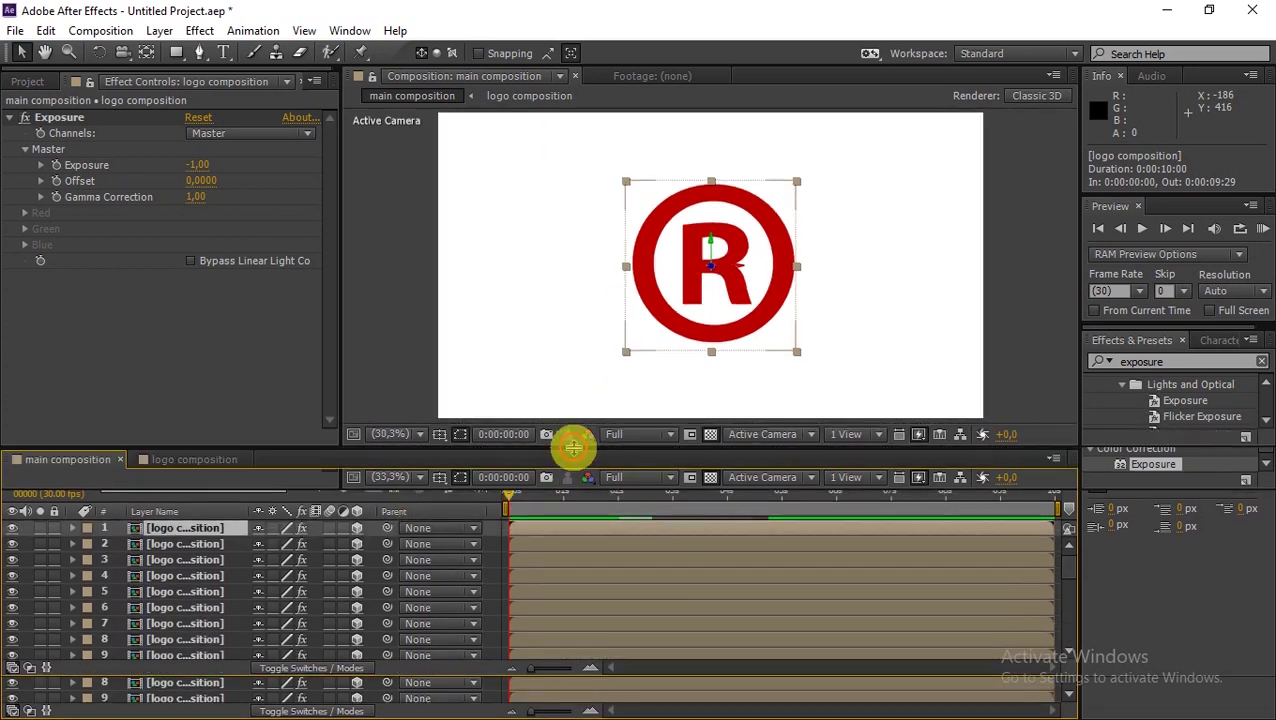
{"action": "left_click", "coordinate": [186, 543]}
{"action": "left_click", "coordinate": [227, 529]}
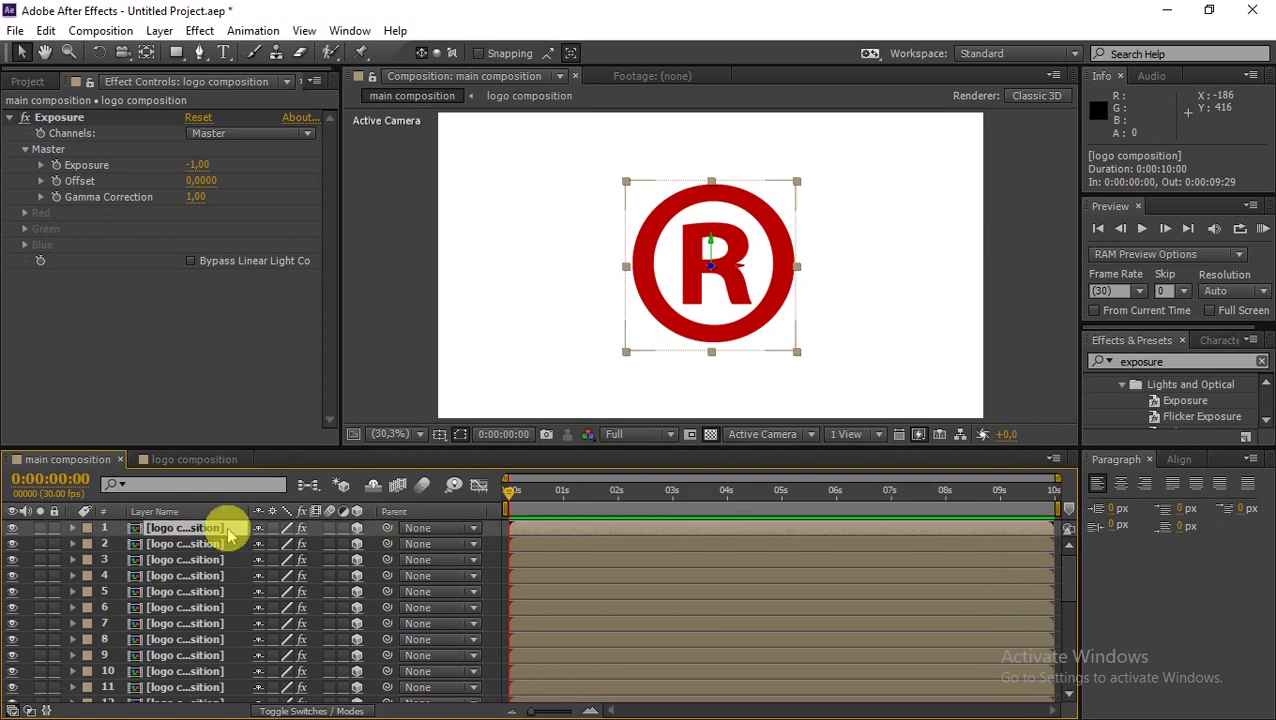
Find the Drop Shadow effect, apply it to the lowest logo composition layer (layer 30), and set its Softness to 12
{"action": "scroll", "coordinate": [183, 680], "scroll_direction": "down", "scroll_amount": 5}
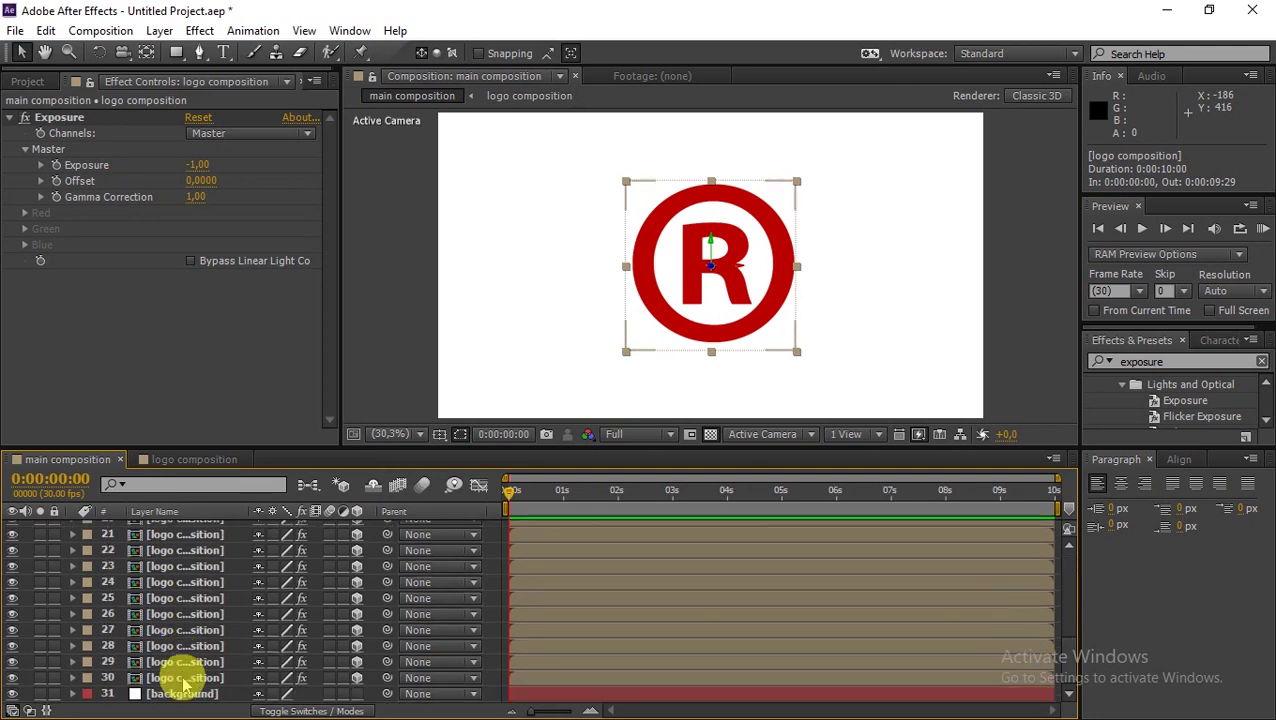
{"action": "left_click", "coordinate": [183, 678]}
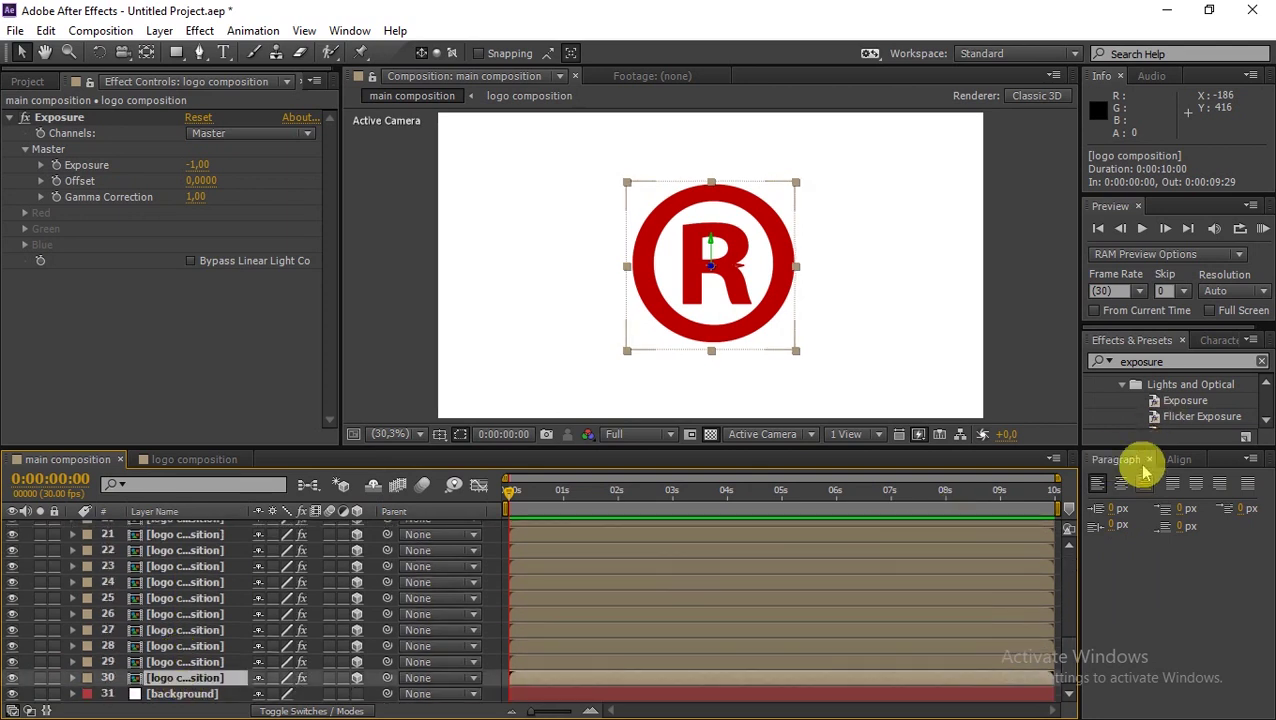
{"action": "double_click", "coordinate": [1141, 361]}
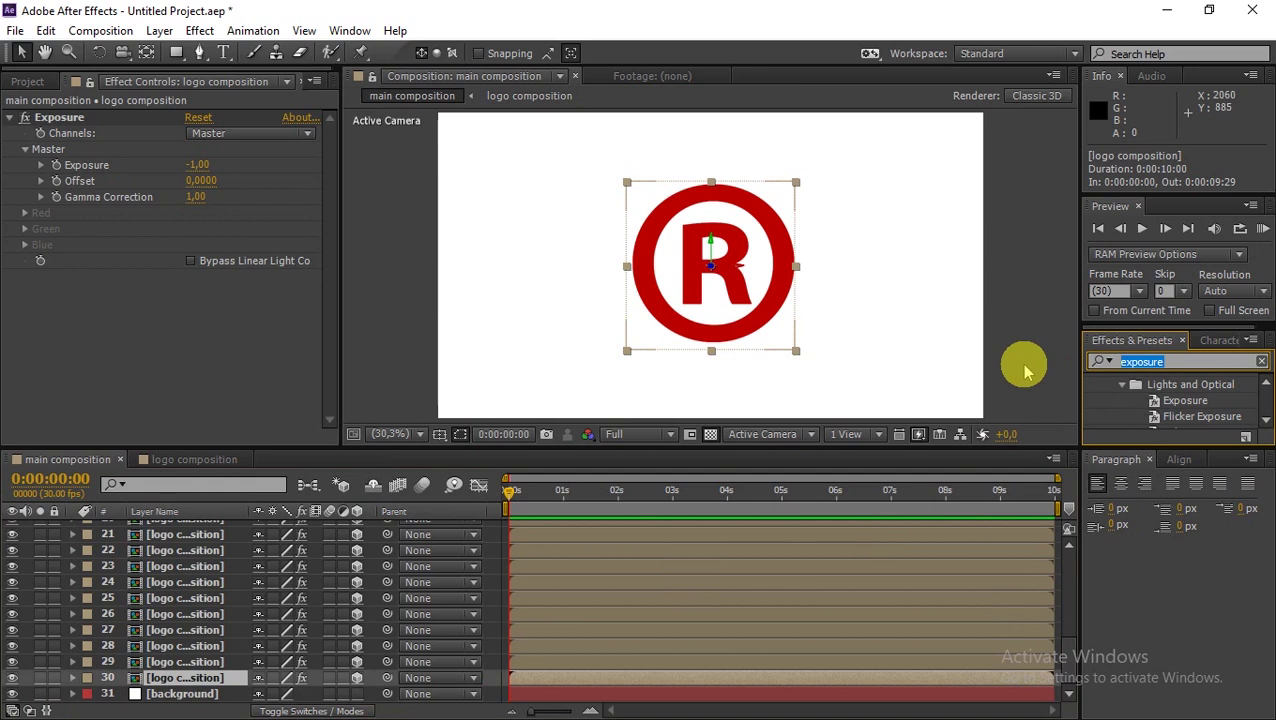
{"action": "type", "text": "drop s"}
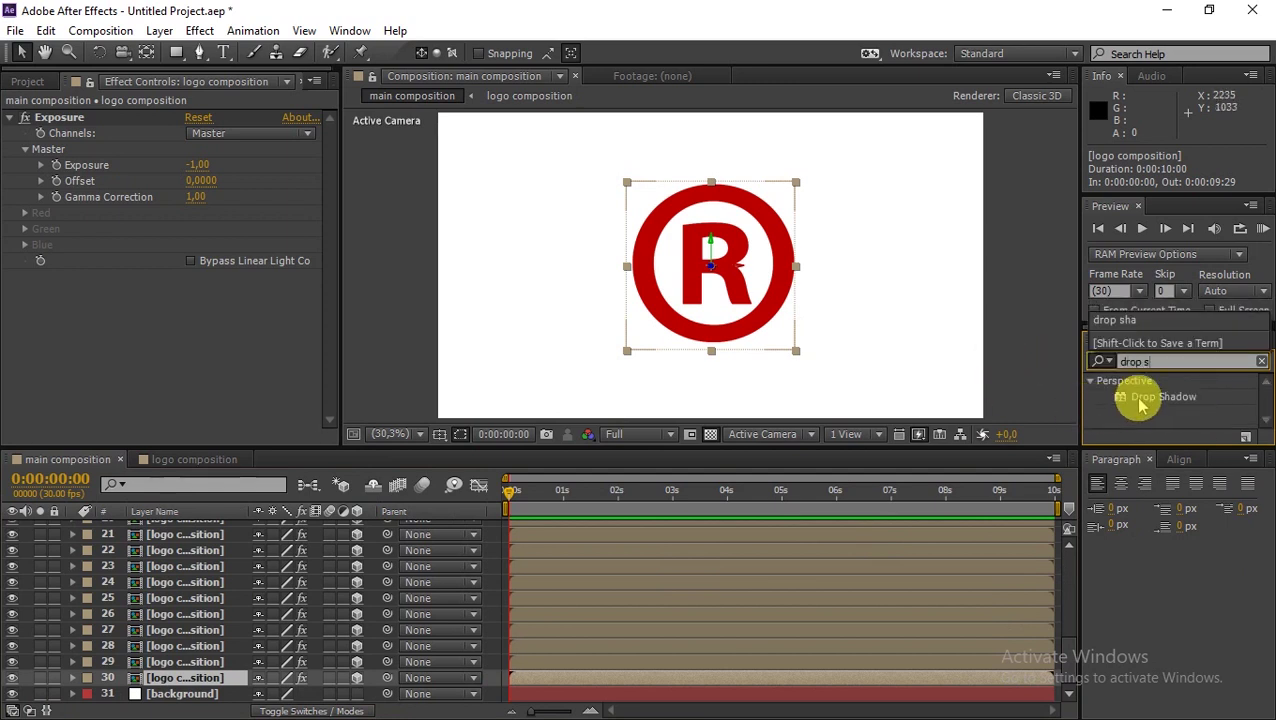
{"action": "left_click_drag", "start_coordinate": [1125, 398], "coordinate": [189, 683]}
{"action": "left_click", "coordinate": [186, 679]}
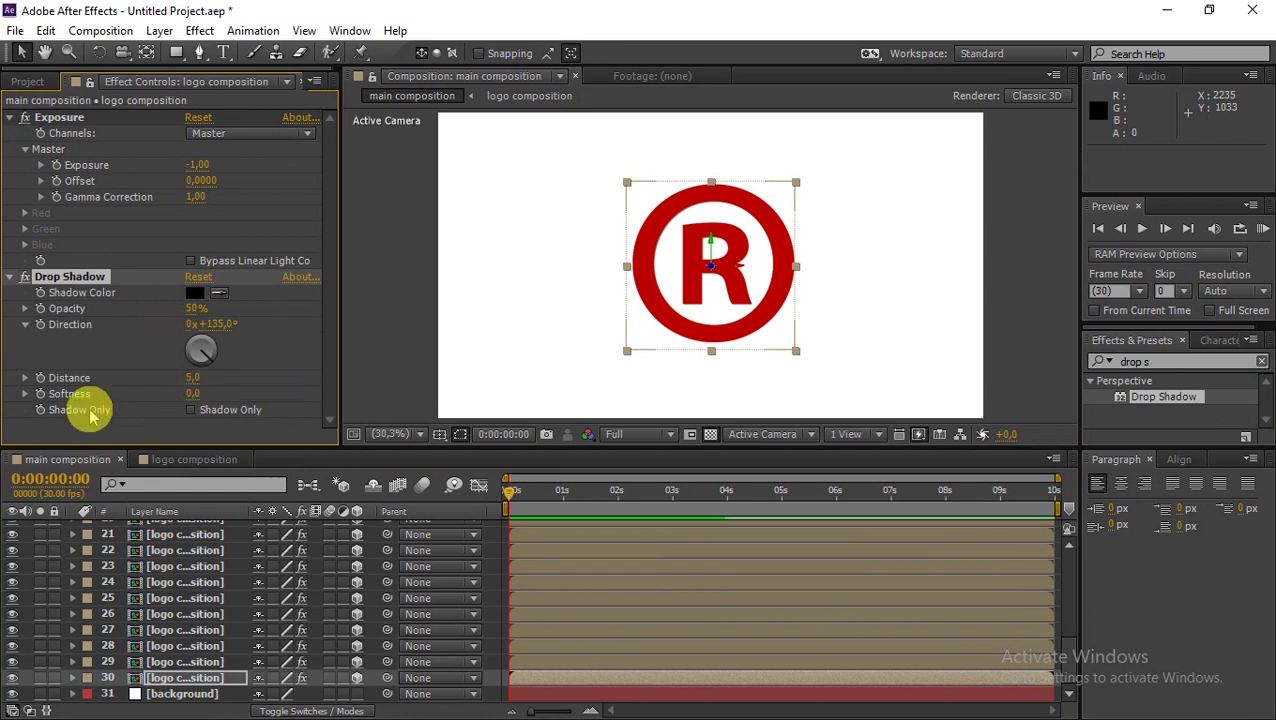
{"action": "mouse_move", "coordinate": [193, 400]}
{"action": "left_mouse_down"}
{"action": "mouse_move", "coordinate": [228, 404]}
{"action": "mouse_move", "coordinate": [203, 403]}
{"action": "left_mouse_up"}
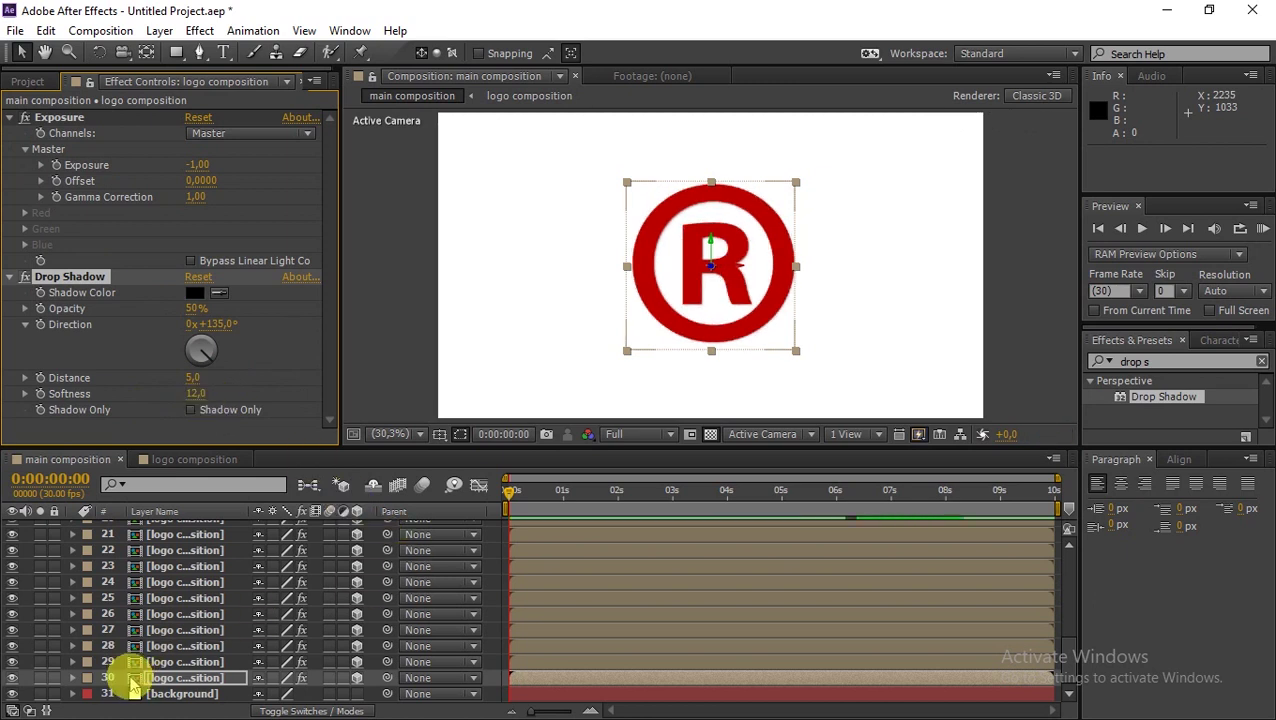
Add a two-node camera layer with the 50mm preset above the stack of logo layers
{"action": "scroll", "coordinate": [170, 565], "scroll_direction": "up", "scroll_amount": 5}
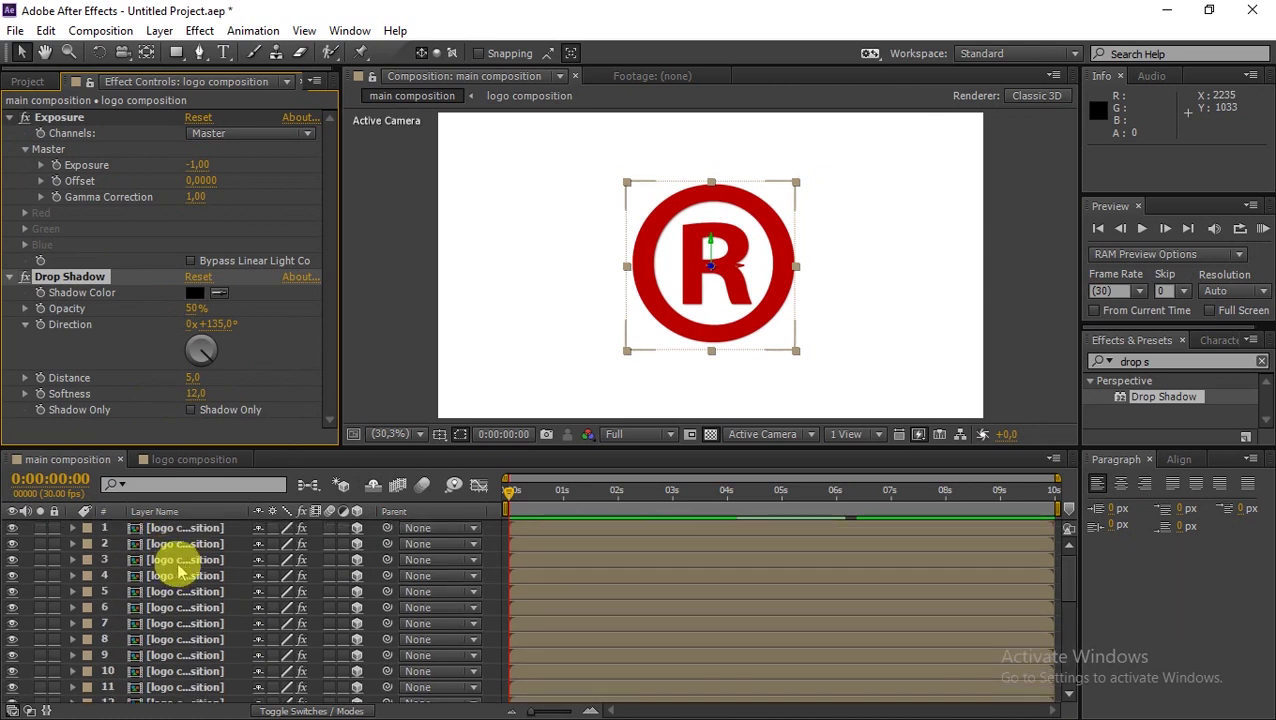
{"action": "left_click", "coordinate": [186, 527]}
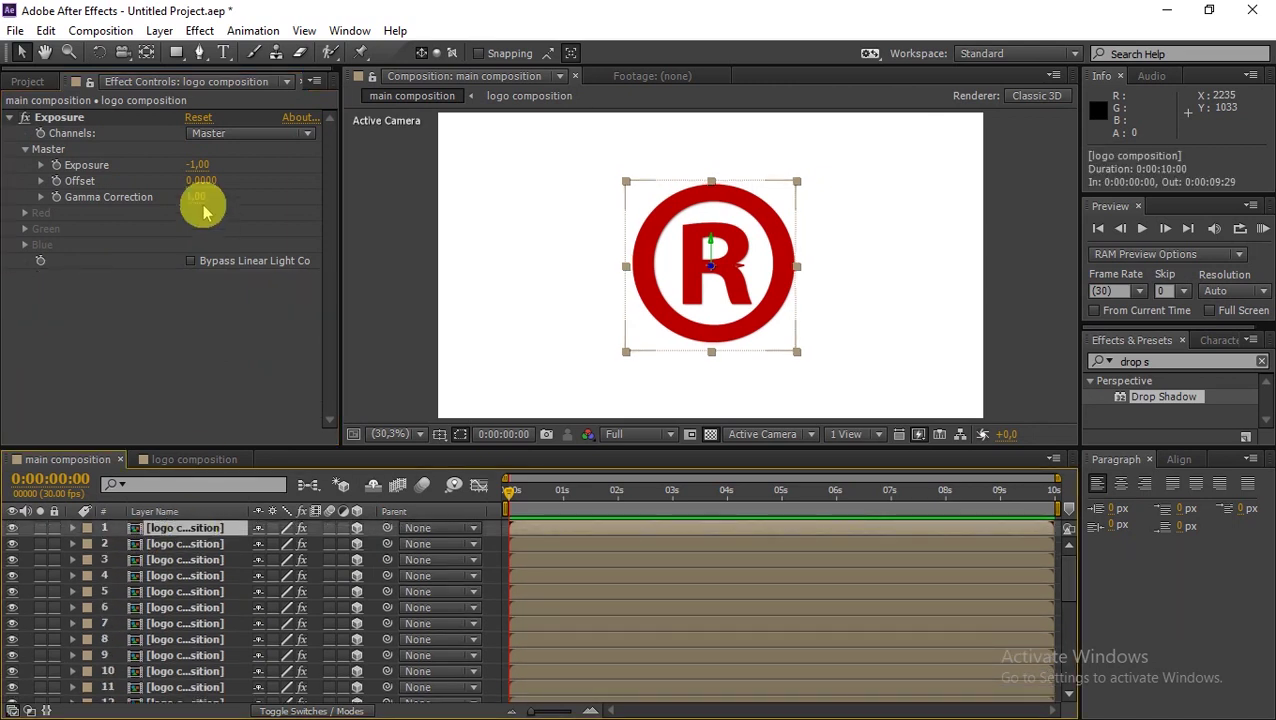
{"action": "left_click", "coordinate": [159, 30]}
{"action": "mouse_move", "coordinate": [495, 27]}
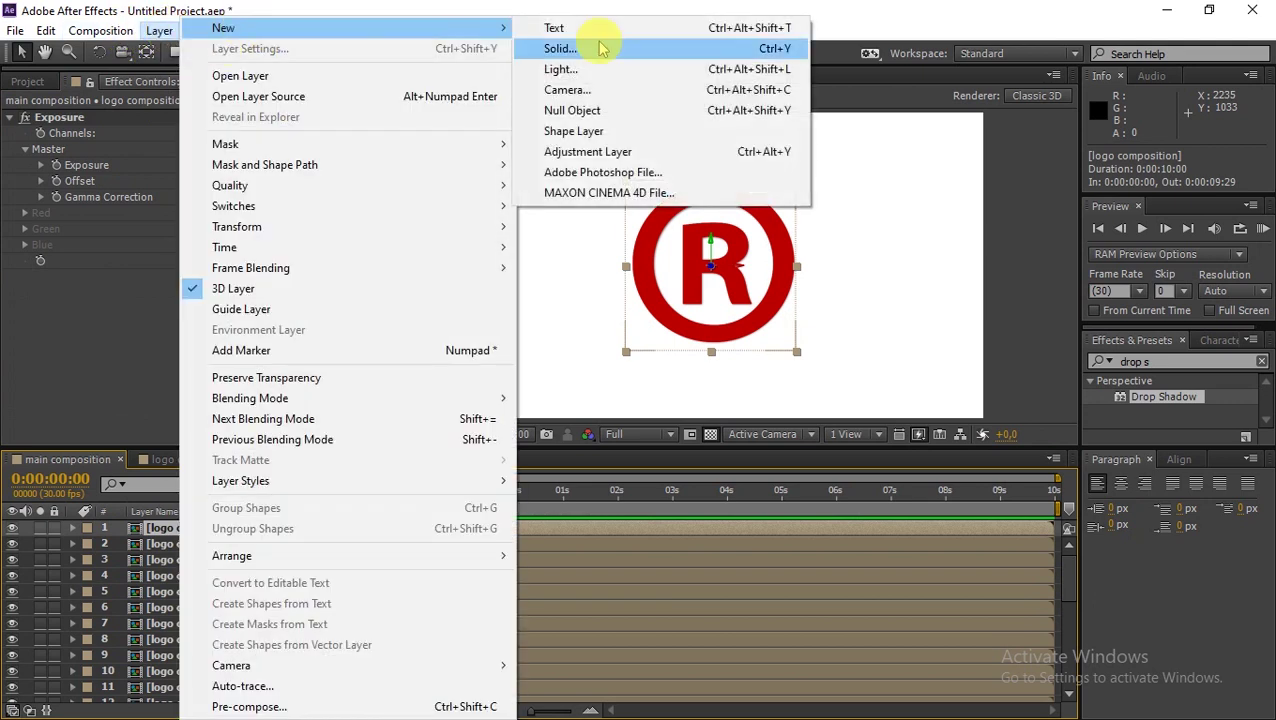
{"action": "left_click", "coordinate": [639, 97]}
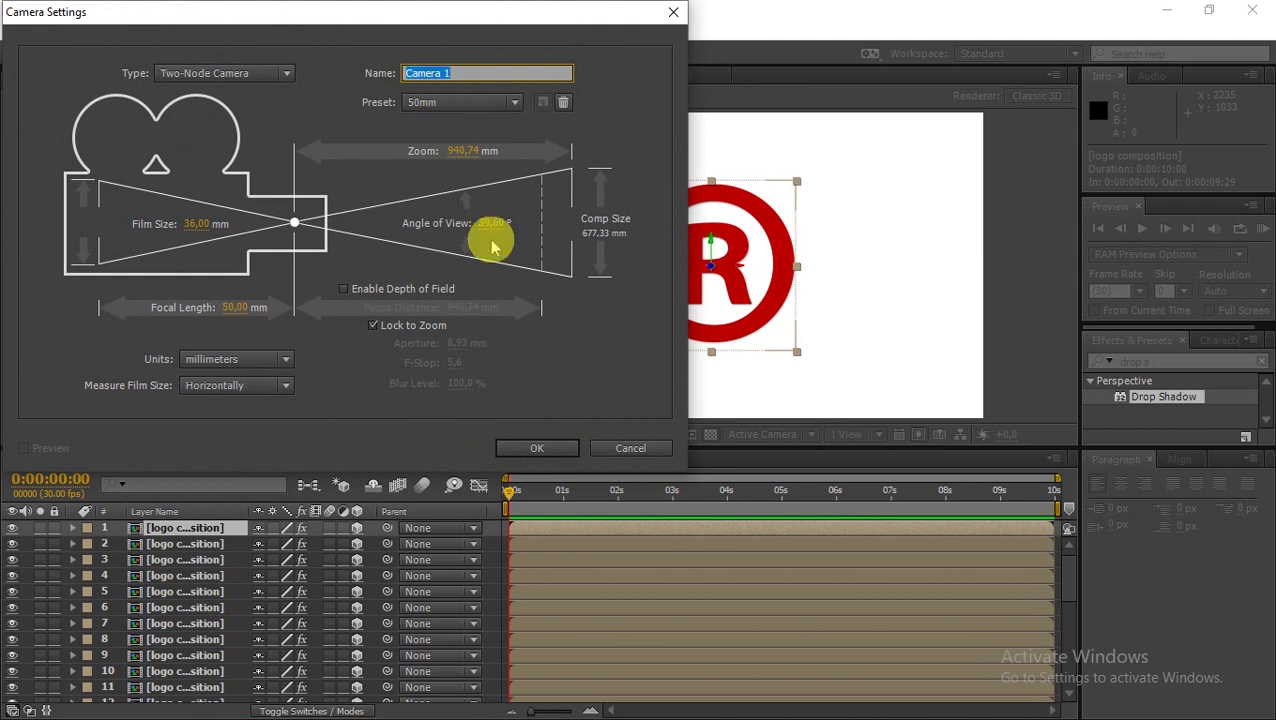
{"action": "left_click", "coordinate": [532, 448]}
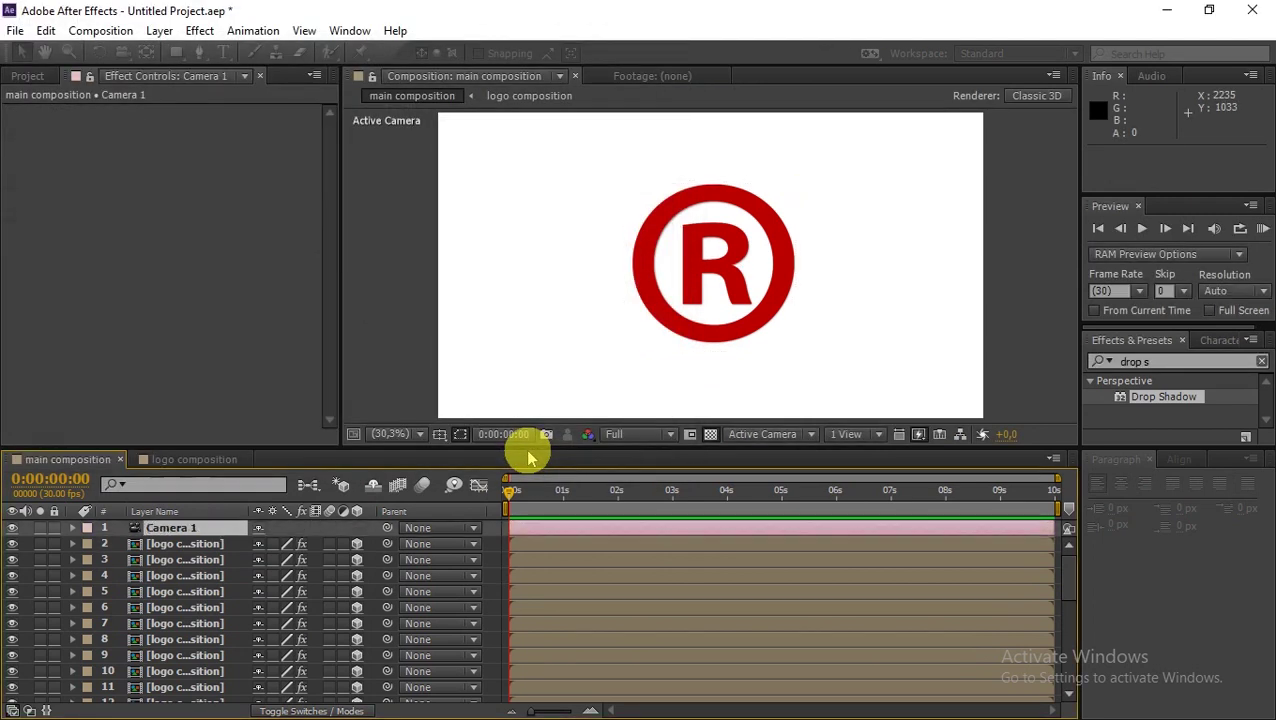
Orbit Camera 1 around the logo to inspect its 3D depth, and undo the orbit
{"action": "left_click", "coordinate": [200, 548]}
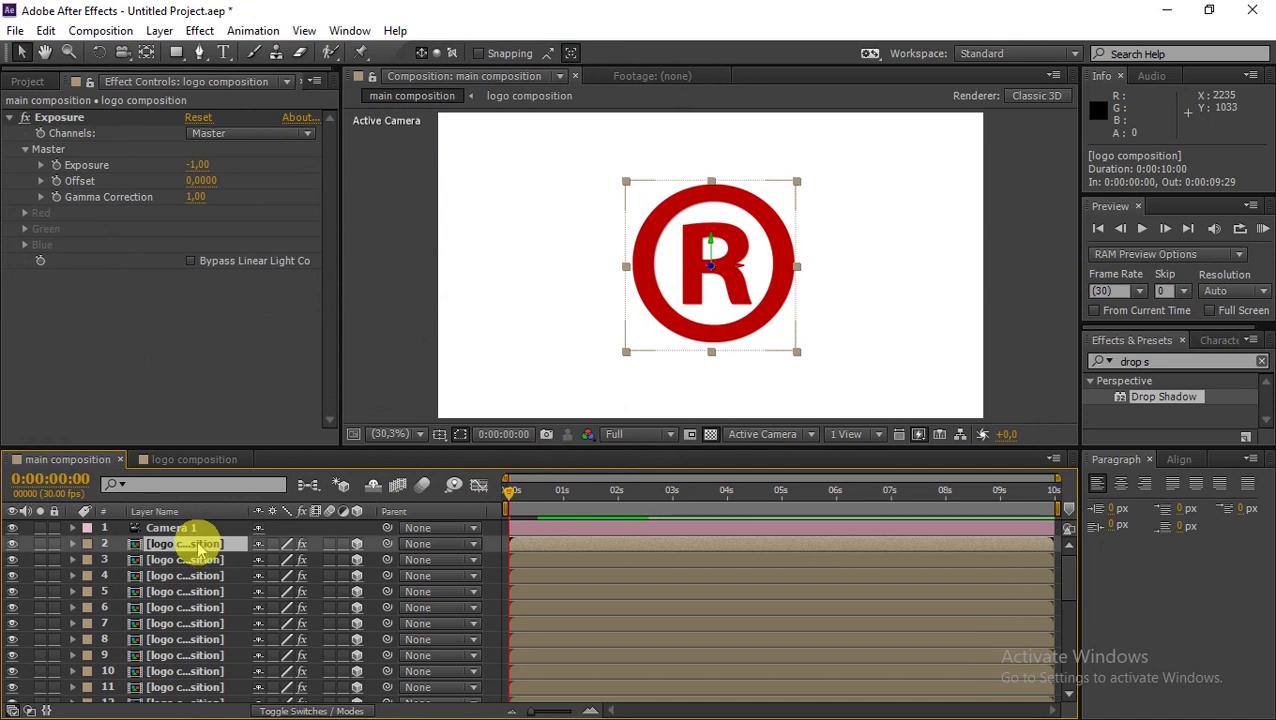
{"action": "left_click", "coordinate": [204, 532]}
{"action": "left_click", "coordinate": [121, 52]}
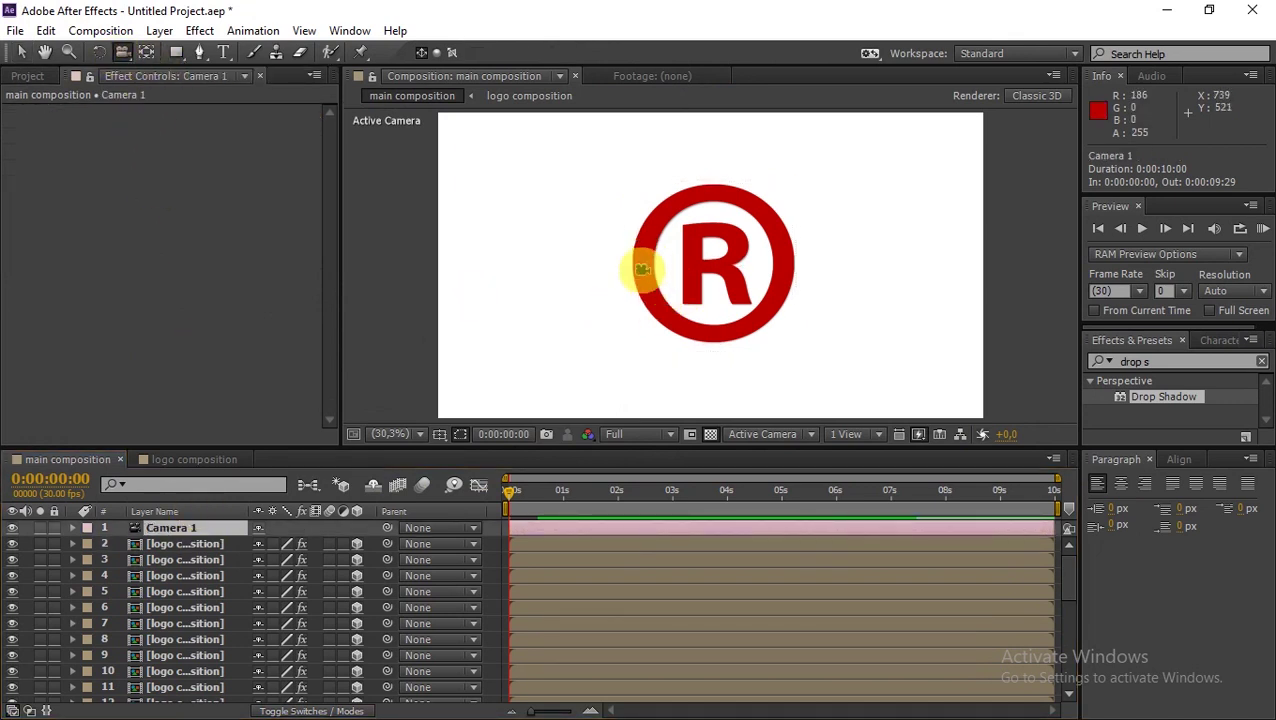
{"action": "left_click_drag", "start_coordinate": [653, 260], "coordinate": [1050, 264]}
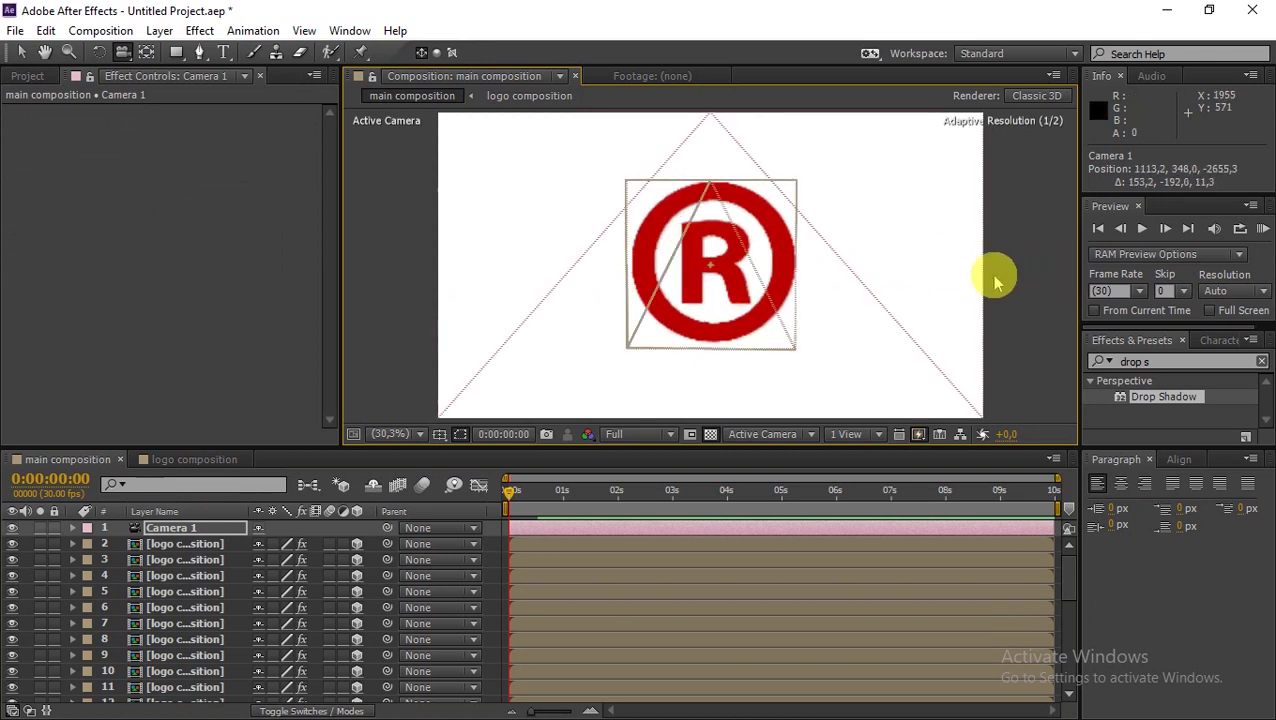
{"action": "key", "text": "ctrl+z"}
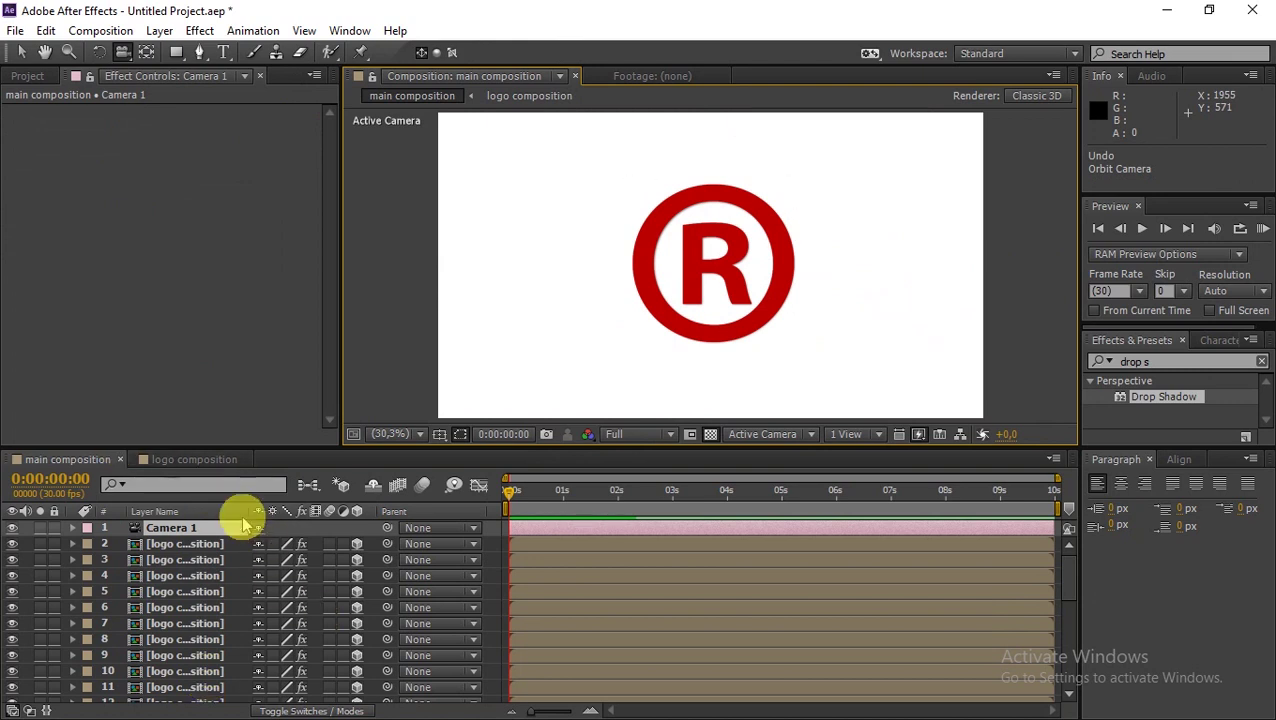
Search the effects for "sweep" and apply CC Light Sweep to the topmost logo composition layer
{"action": "left_click", "coordinate": [1166, 360]}
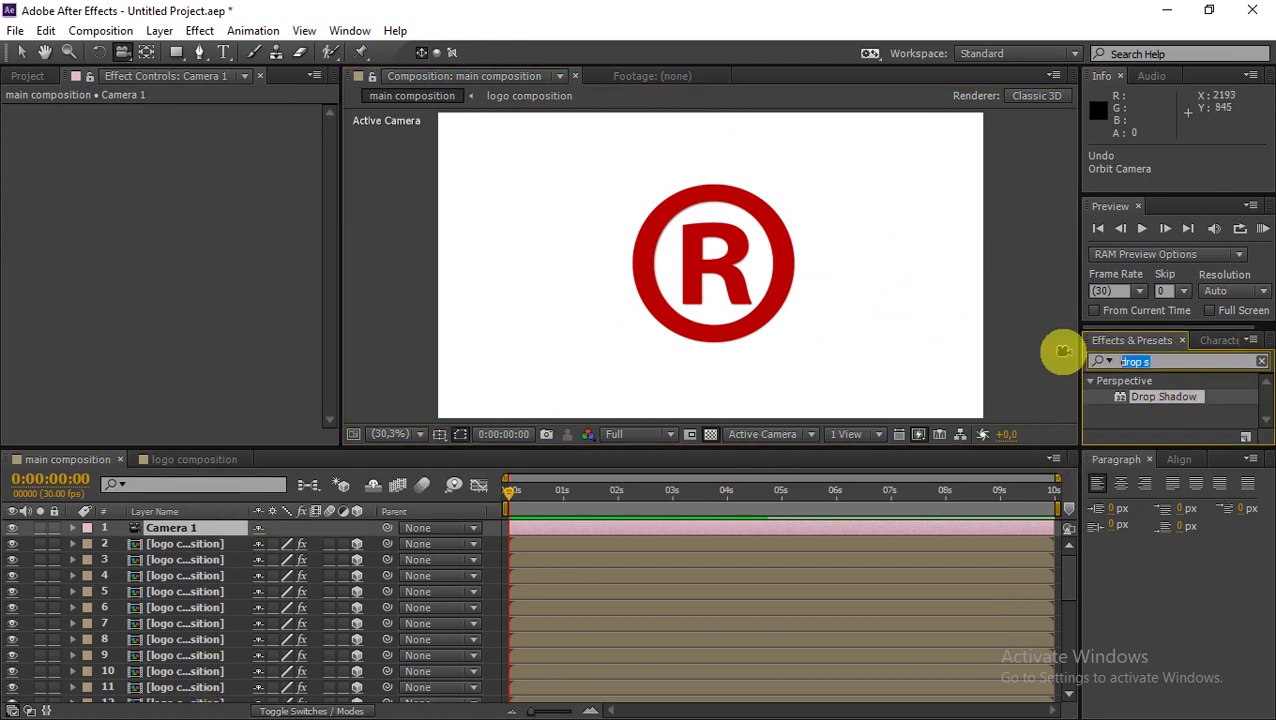
{"action": "type", "text": "swee"}
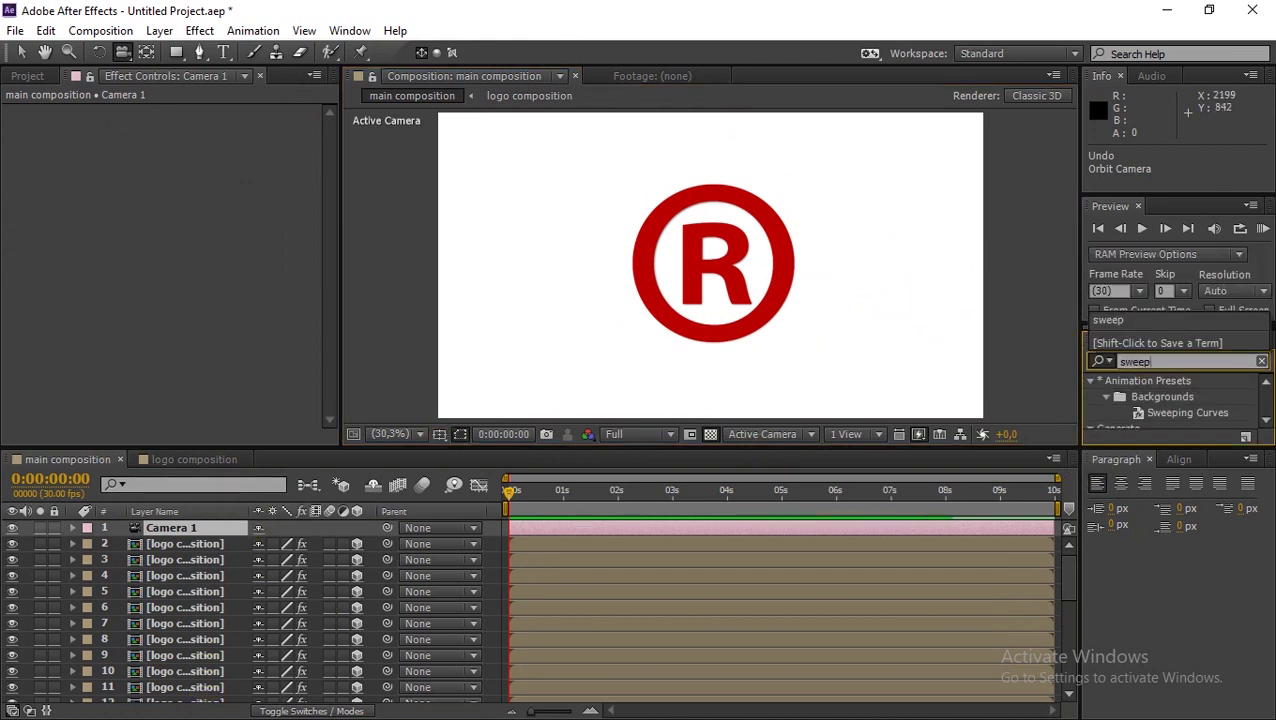
{"action": "type", "text": "p"}
{"action": "left_click", "coordinate": [1159, 361]}
{"action": "scroll", "coordinate": [1160, 395], "scroll_direction": "down", "scroll_amount": 2}
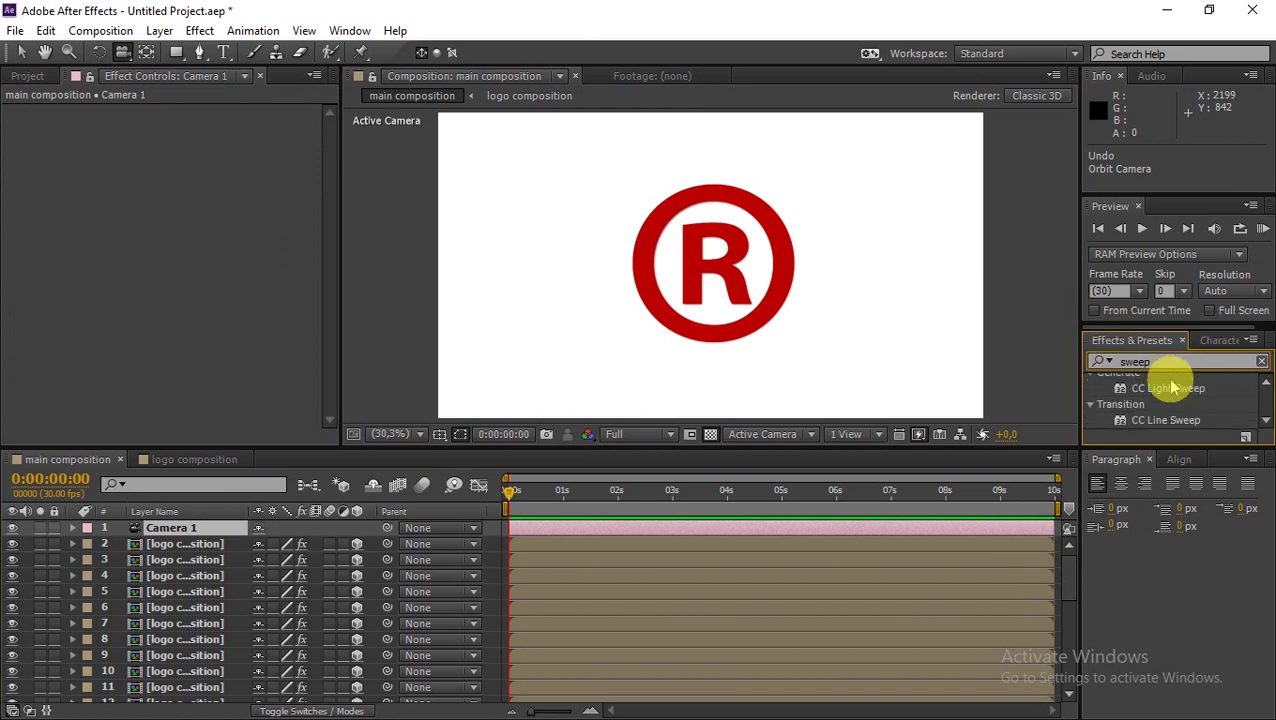
{"action": "left_click_drag", "start_coordinate": [1172, 398], "coordinate": [185, 540]}
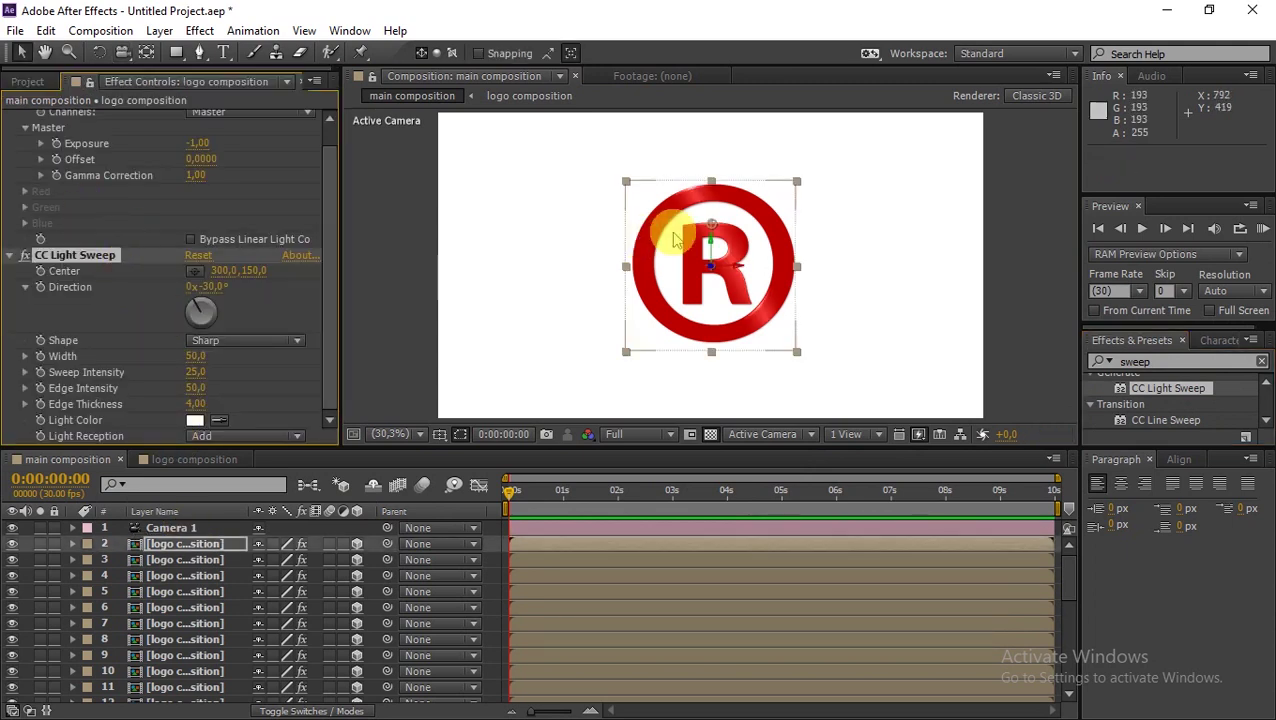
Set CC Light Sweep's Edge Intensity to 87 and Edge Thickness to 11.2, and move its center to about 45.5, 477.2
{"action": "mouse_move", "coordinate": [711, 224]}
{"action": "left_mouse_down"}
{"action": "mouse_move", "coordinate": [649, 285]}
{"action": "mouse_move", "coordinate": [626, 330]}
{"action": "mouse_move", "coordinate": [717, 247]}
{"action": "left_mouse_up"}
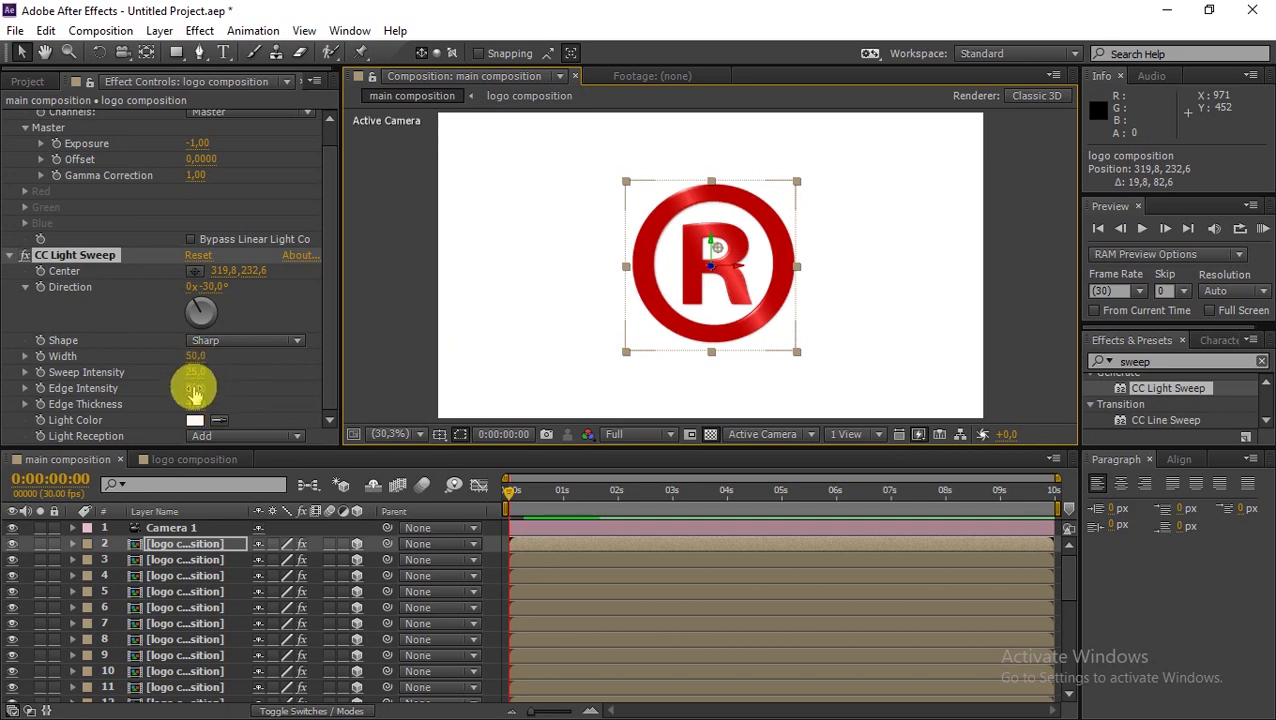
{"action": "left_click_drag", "start_coordinate": [199, 404], "coordinate": [233, 385]}
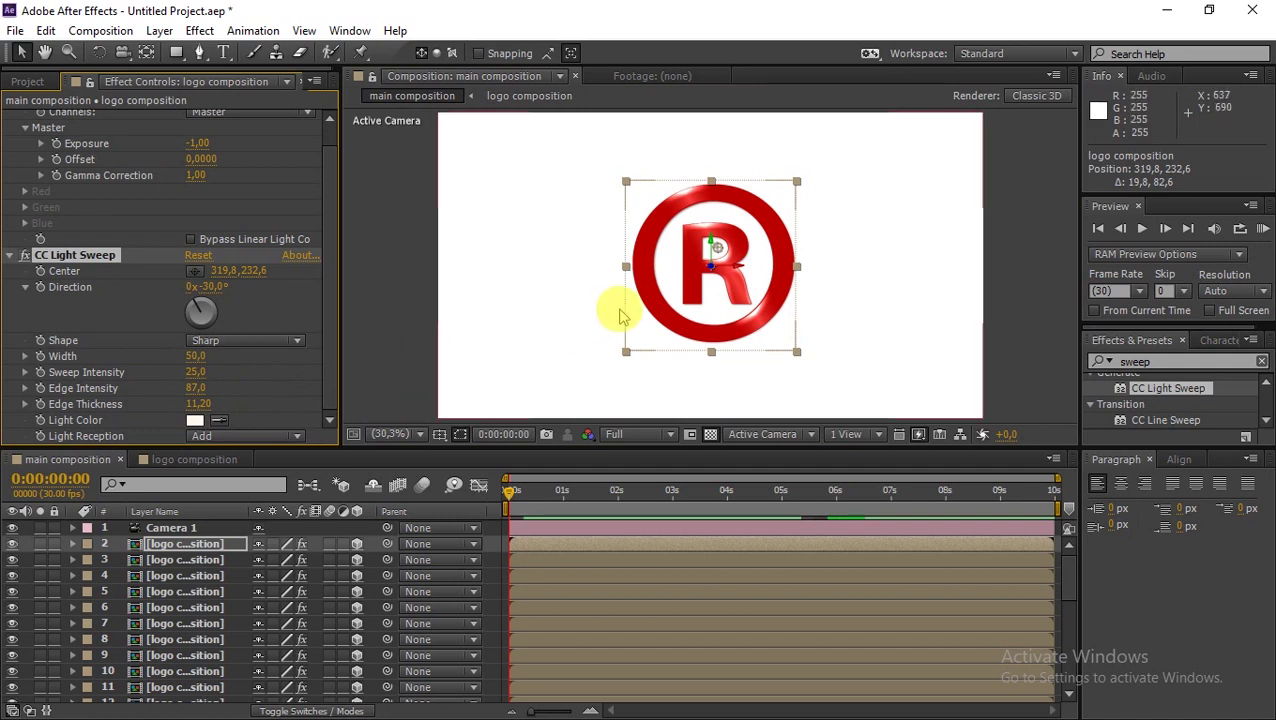
{"action": "left_click_drag", "start_coordinate": [692, 290], "coordinate": [630, 323]}
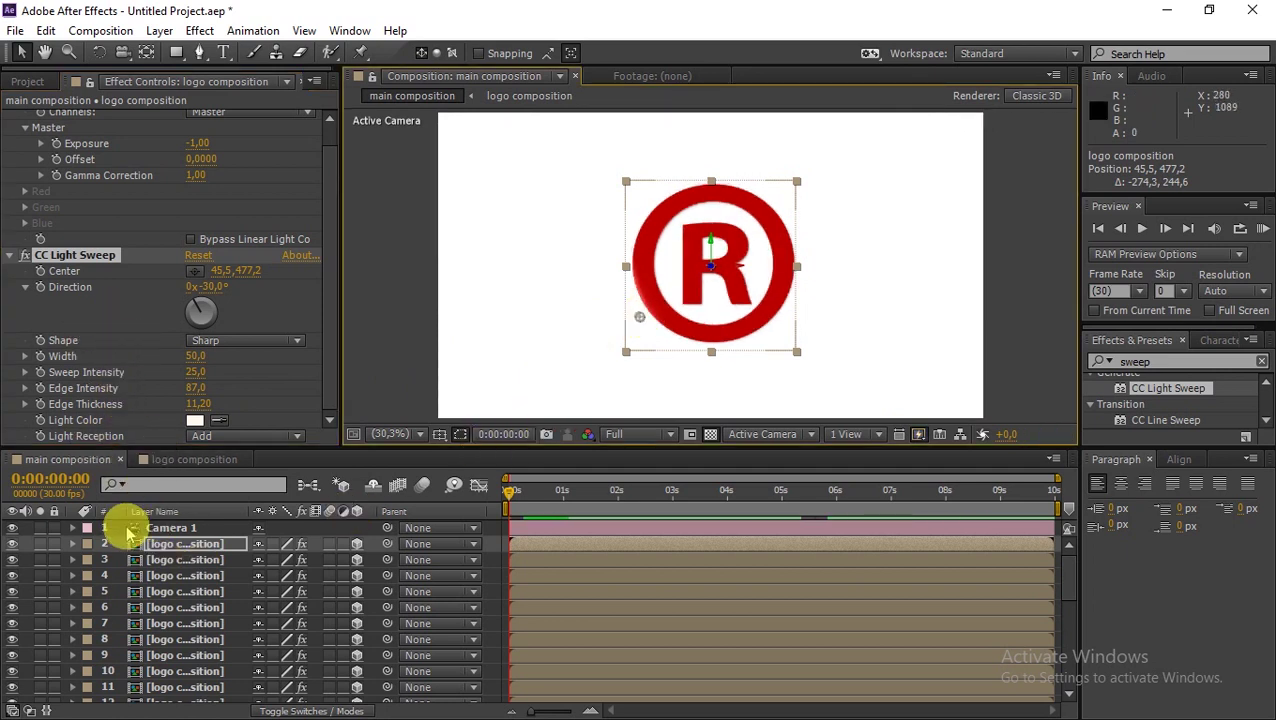
Expand the top logo layer's CC Light Sweep properties and set a Center keyframe at 0:00:00:00
{"action": "left_click", "coordinate": [72, 545]}
{"action": "left_click", "coordinate": [89, 562]}
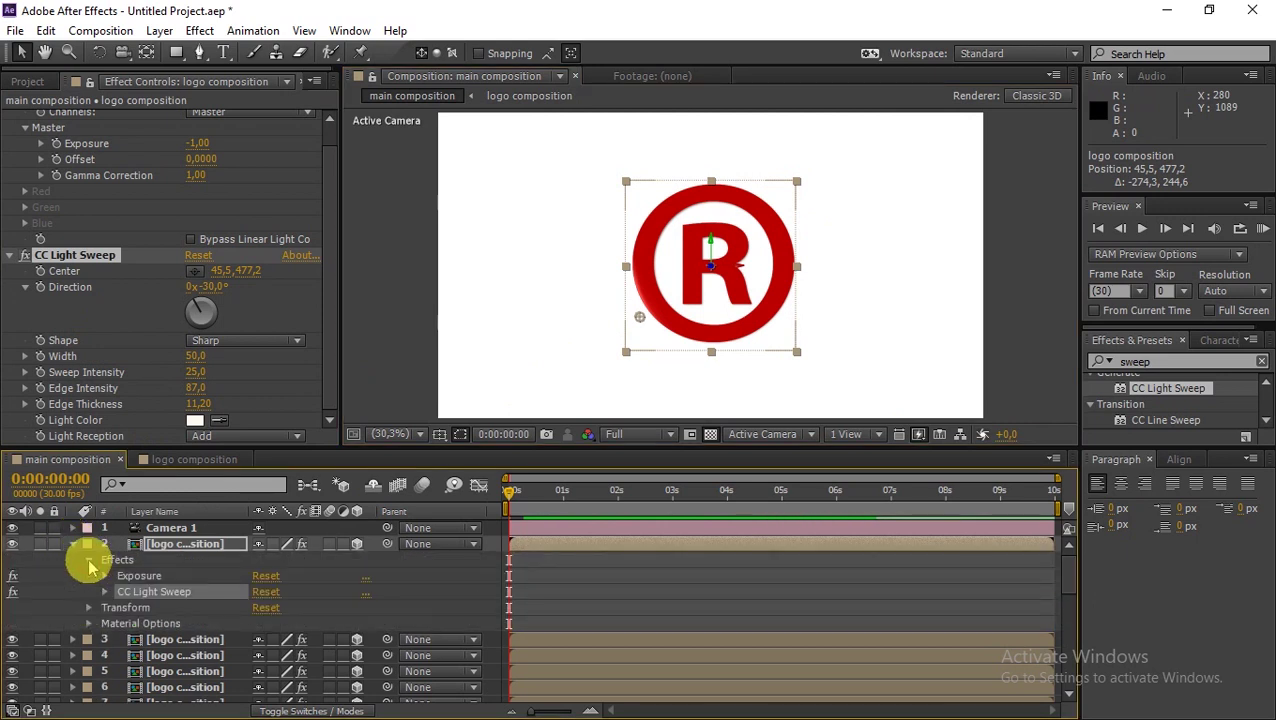
{"action": "left_click", "coordinate": [105, 592]}
{"action": "scroll", "coordinate": [160, 575], "scroll_direction": "down", "scroll_amount": 2}
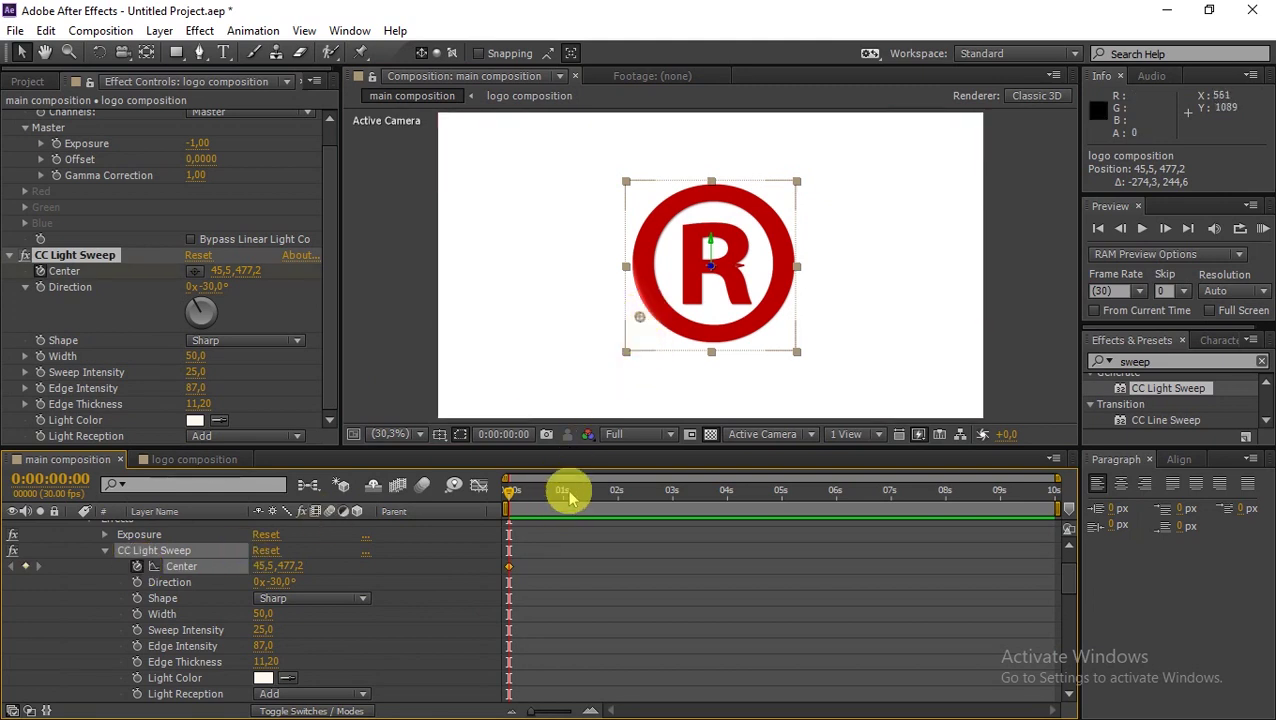
At 0:00:01:28, keyframe the light sweep's center at the logo's upper-right corner, and return to the start of the timeline
{"action": "left_click", "coordinate": [597, 508]}
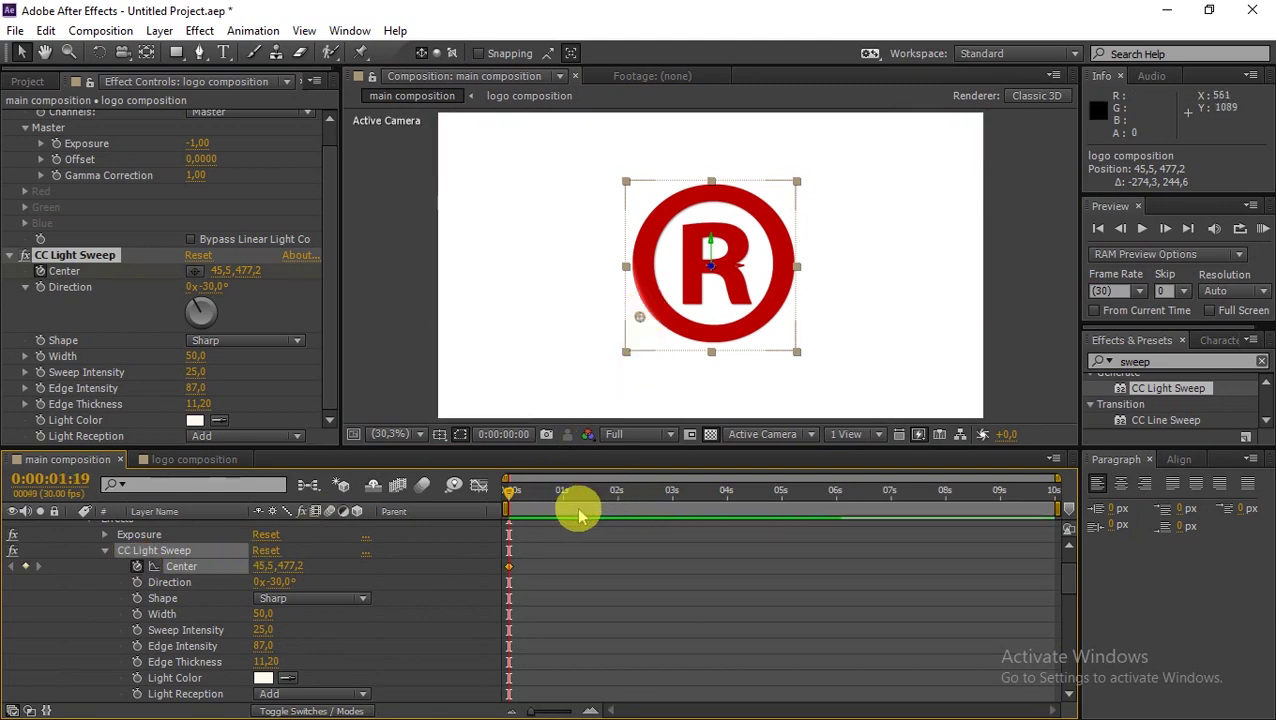
{"action": "left_click_drag", "start_coordinate": [598, 493], "coordinate": [620, 497]}
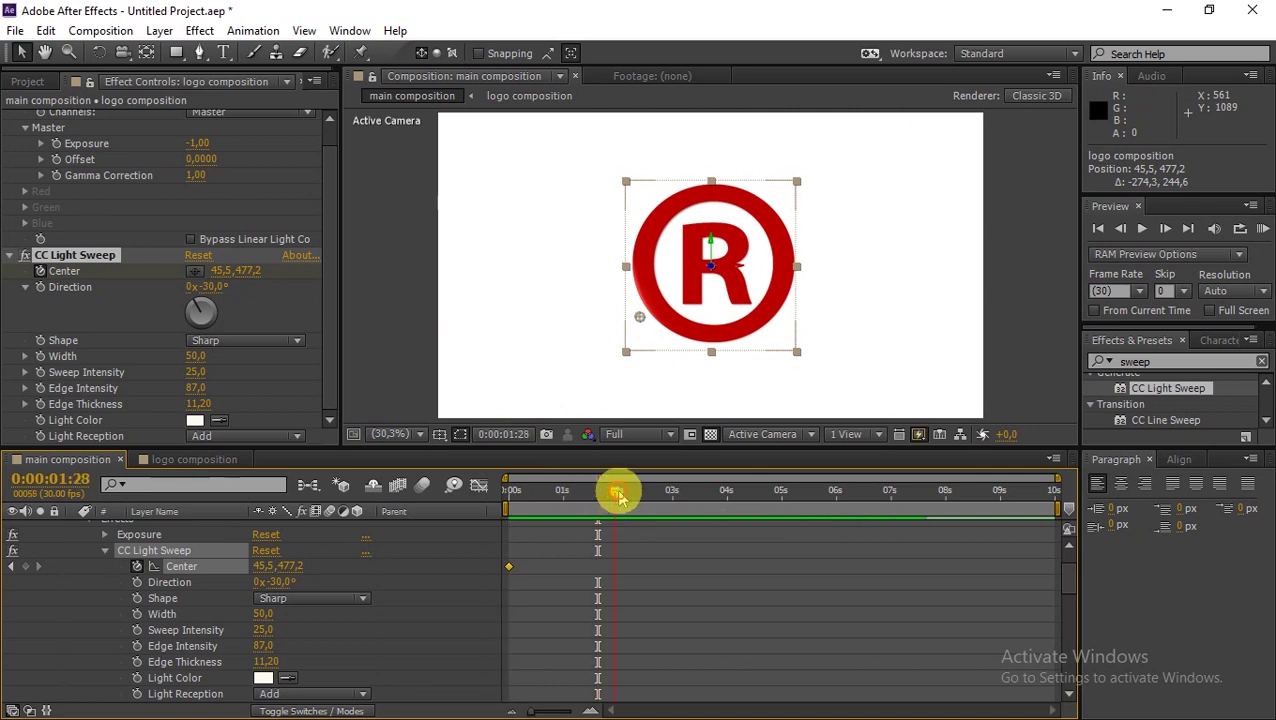
{"action": "left_click_drag", "start_coordinate": [643, 318], "coordinate": [793, 195]}
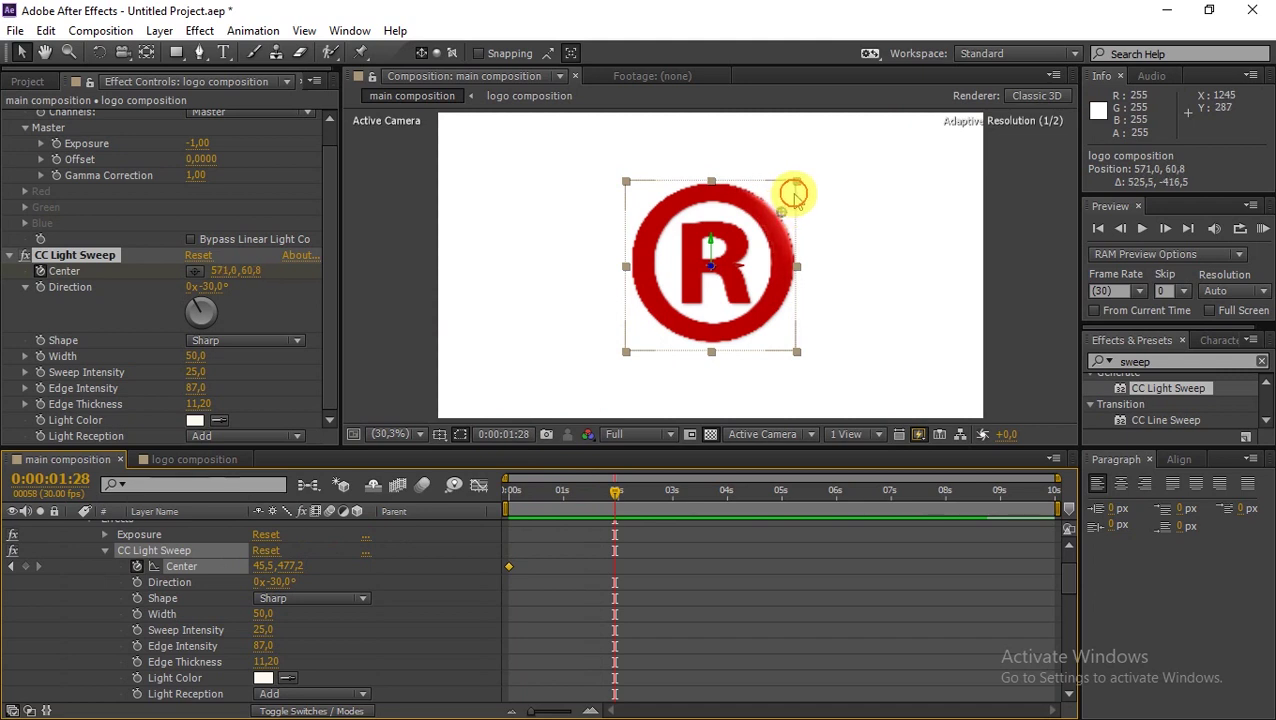
{"action": "left_click_drag", "start_coordinate": [615, 495], "coordinate": [498, 507]}
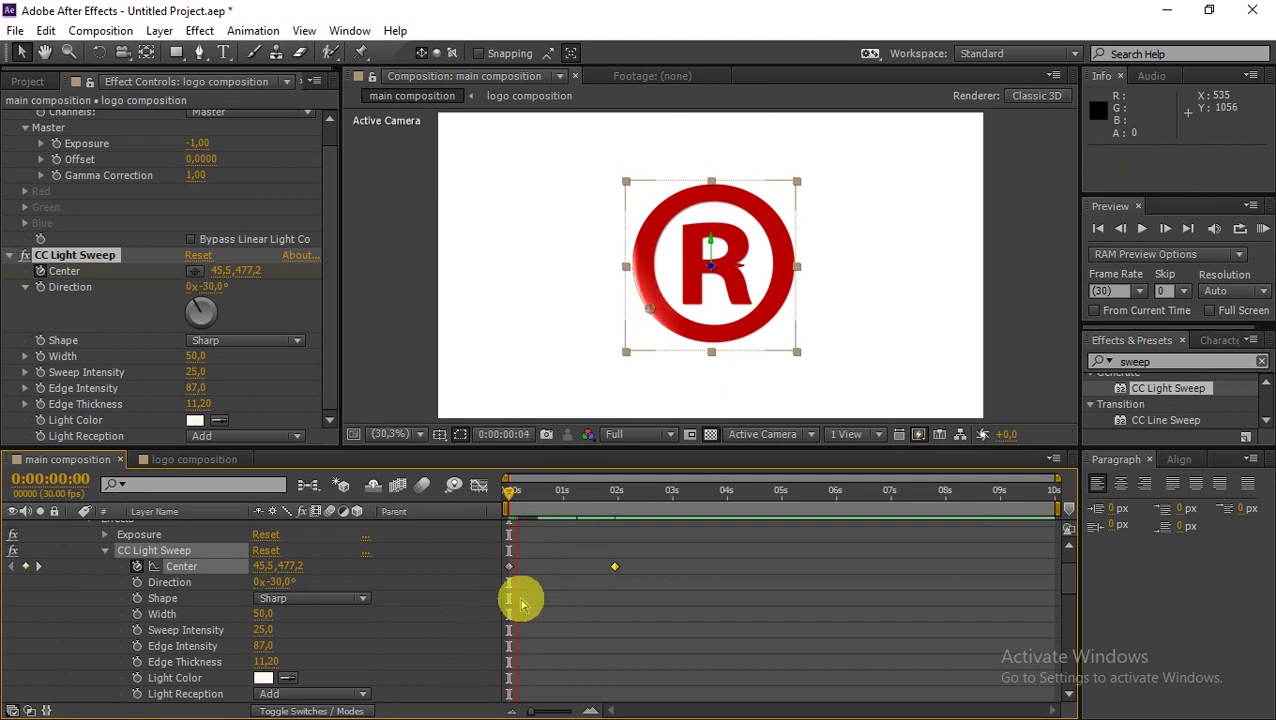
Set the composition's preview resolution to Quarter and play the light sweep from the start of the timeline
{"action": "left_click", "coordinate": [640, 434]}
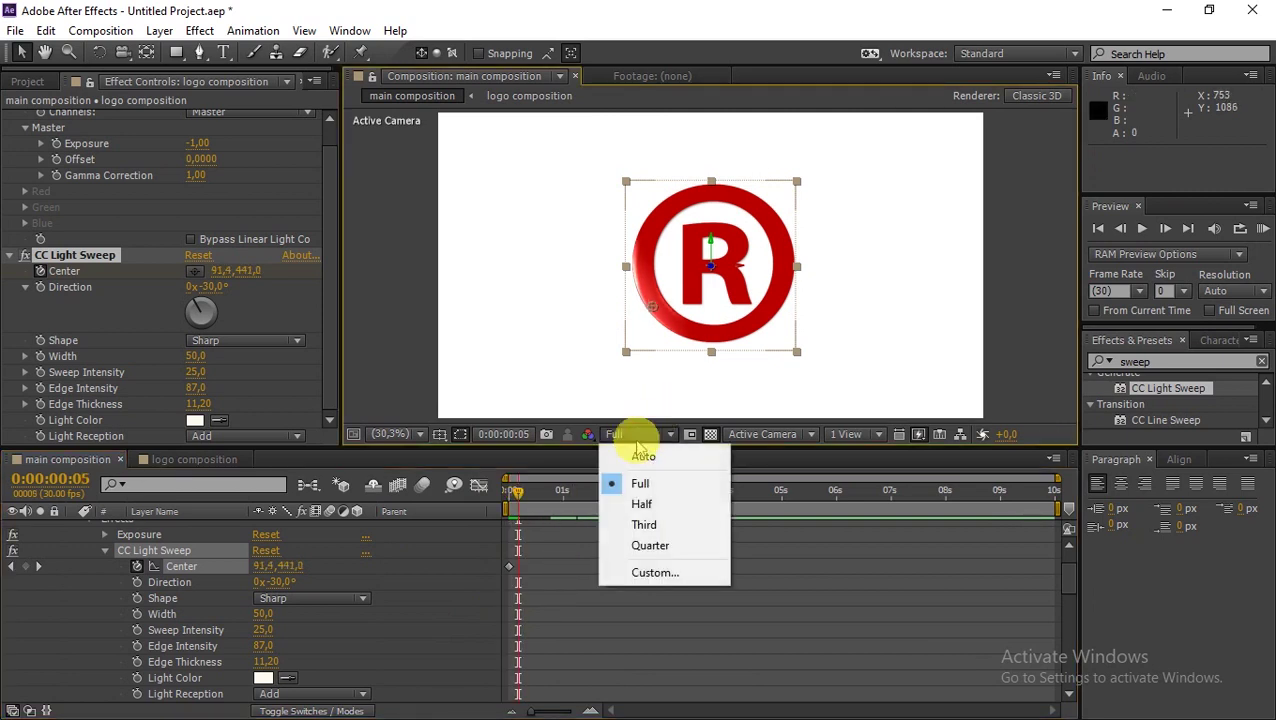
{"action": "left_click", "coordinate": [667, 546]}
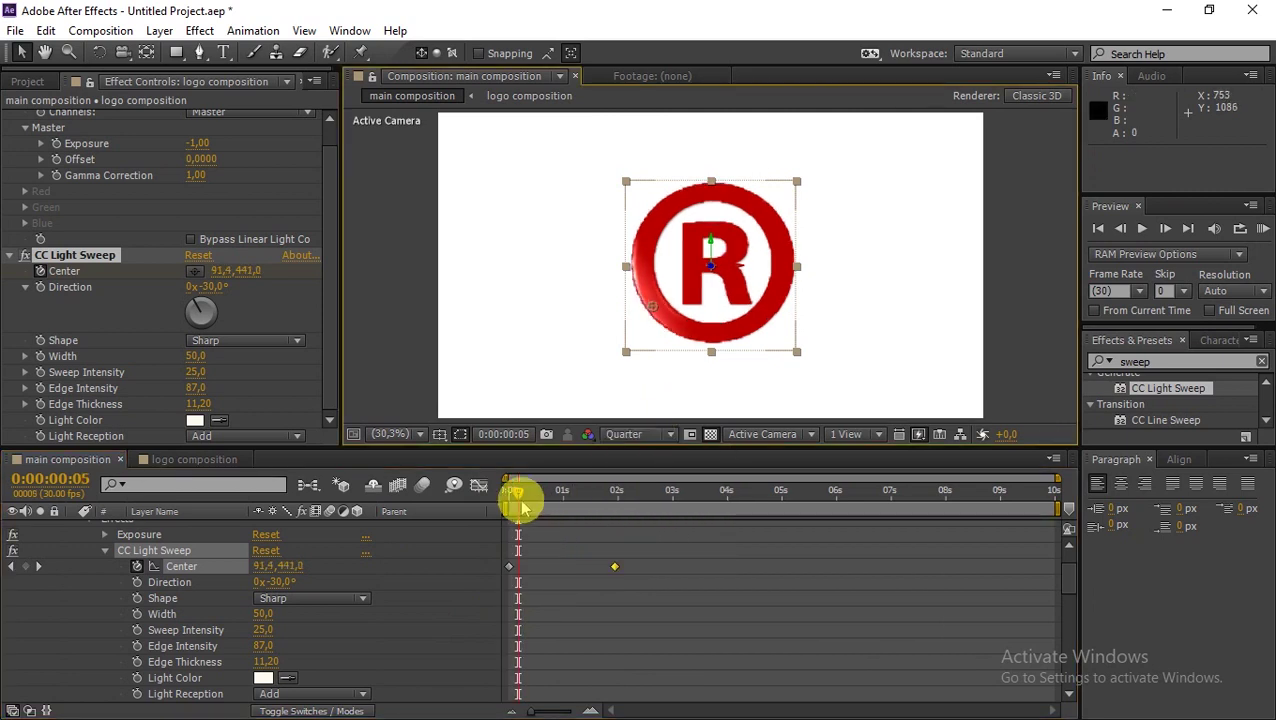
{"action": "left_click_drag", "start_coordinate": [521, 501], "coordinate": [500, 510]}
{"action": "key", "text": "space"}
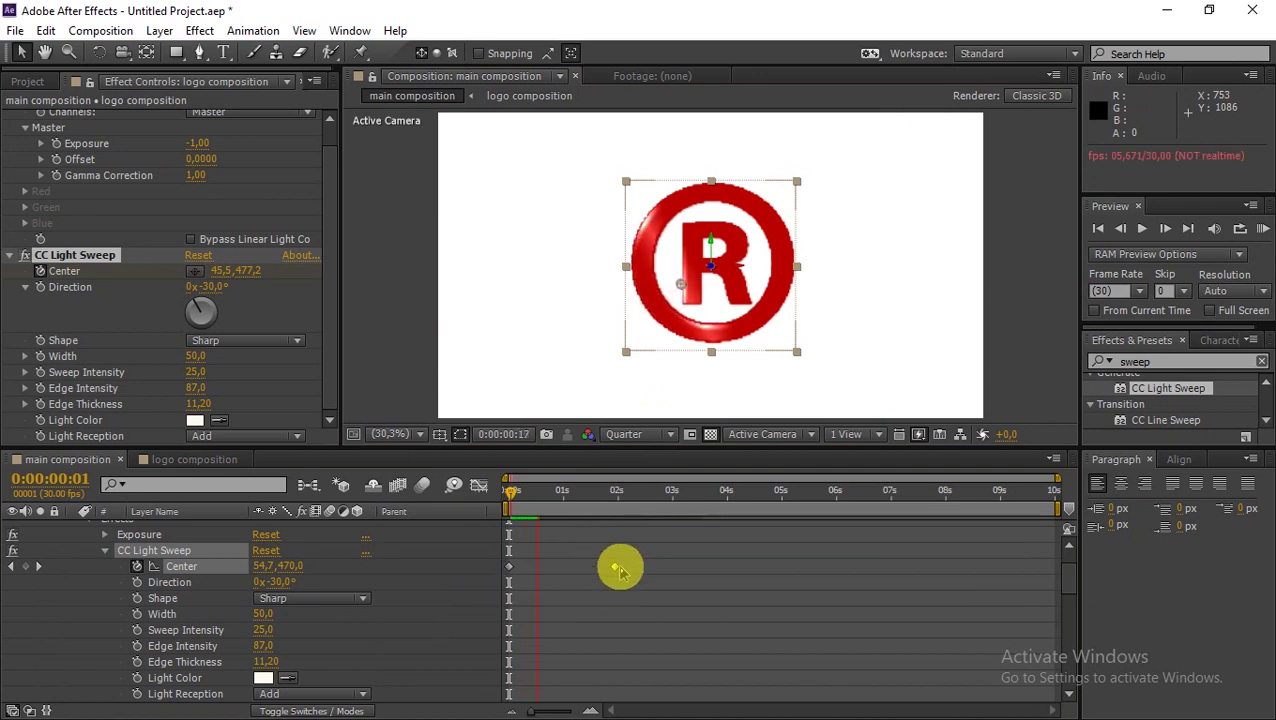
Move the light sweep's second Center keyframe to 0:00:00:28 and preview the sweep from the start
{"action": "left_click_drag", "start_coordinate": [607, 570], "coordinate": [560, 563]}
{"action": "left_click_drag", "start_coordinate": [541, 490], "coordinate": [484, 504]}
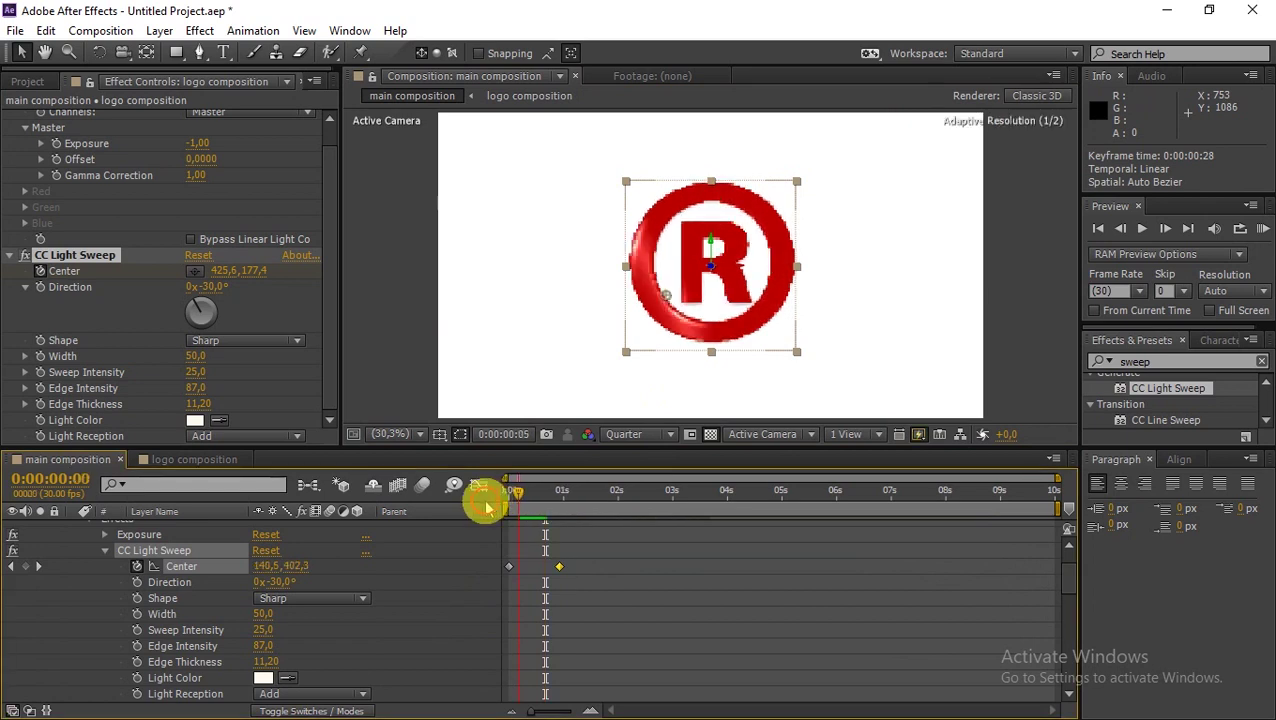
{"action": "key", "text": "space"}
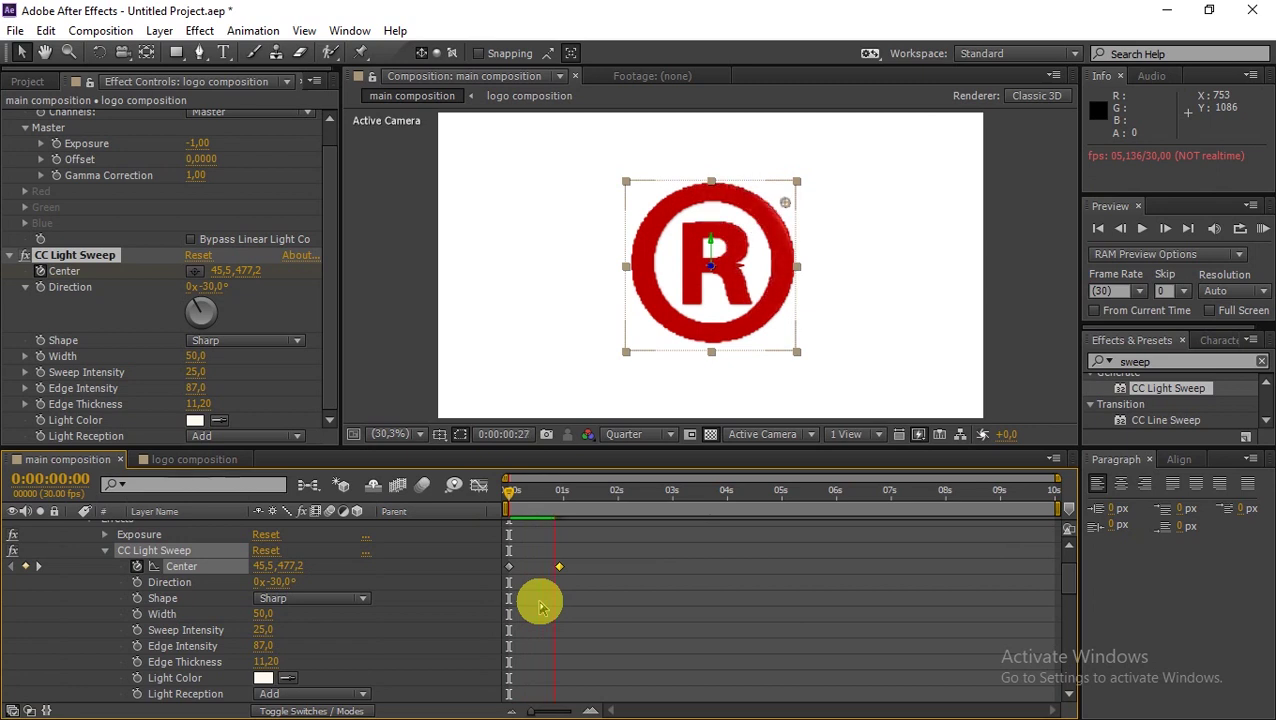
{"action": "key", "text": "k"}
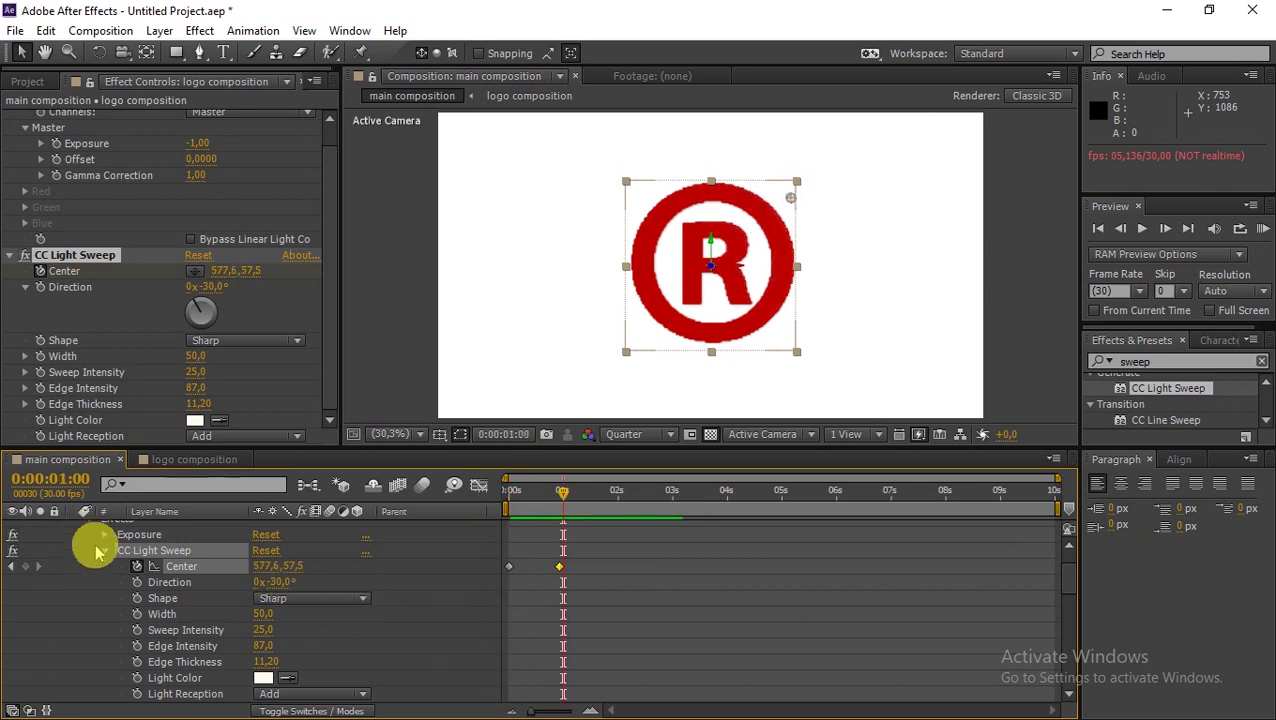
Collapse the top logo layer's properties and select the background layer
{"action": "scroll", "coordinate": [85, 572], "scroll_direction": "up", "scroll_amount": 2}
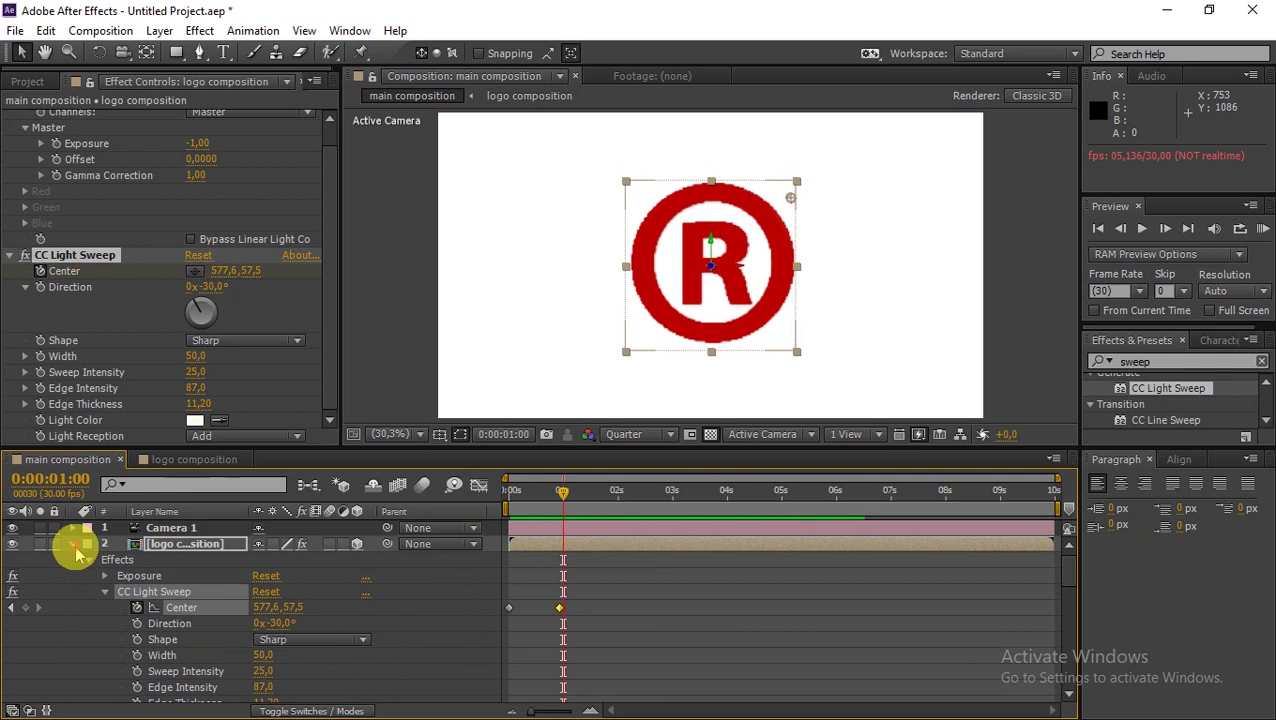
{"action": "left_click", "coordinate": [72, 544]}
{"action": "scroll", "coordinate": [110, 607], "scroll_direction": "down", "scroll_amount": 6}
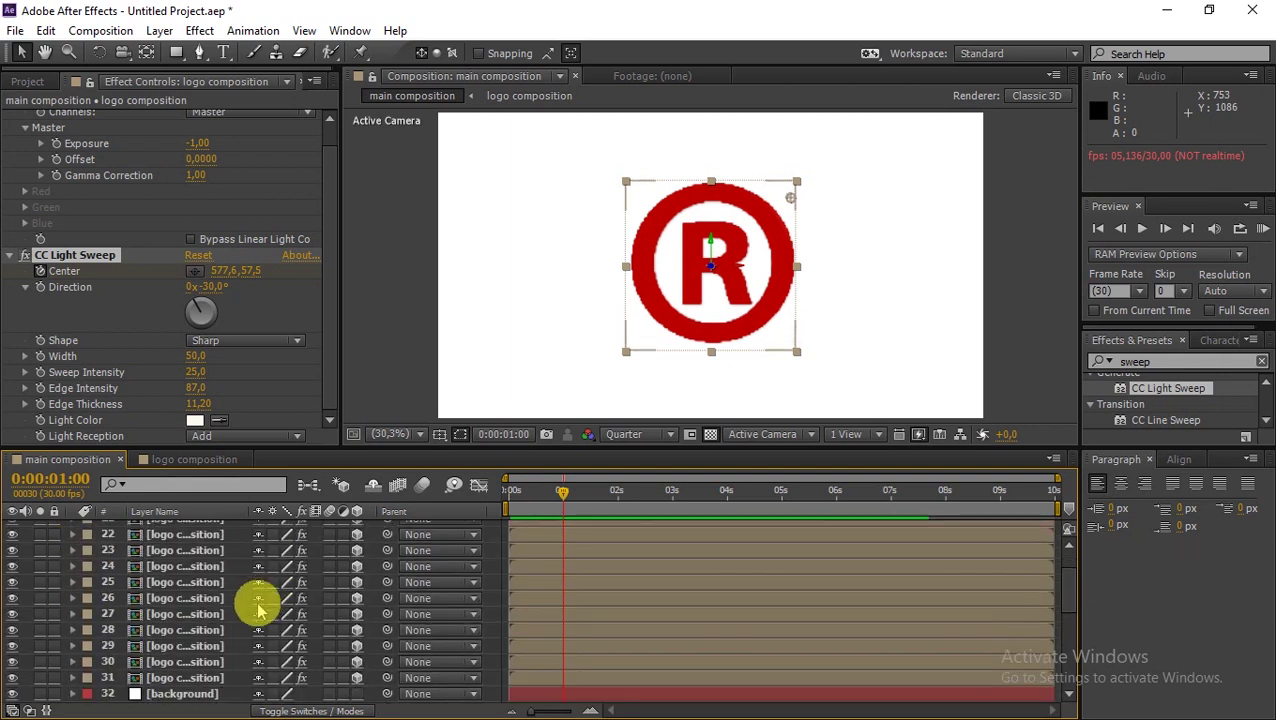
{"action": "left_click", "coordinate": [175, 679]}
{"action": "left_click", "coordinate": [175, 693]}
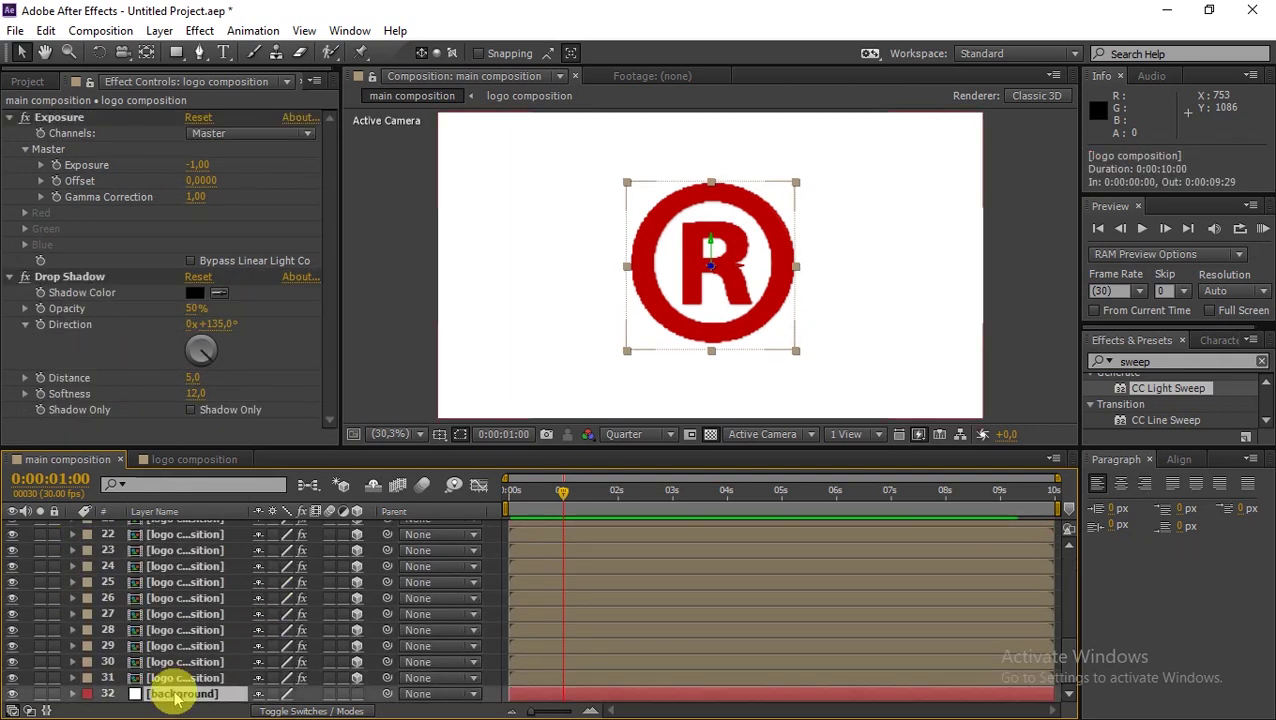
Search the effects for "ramp" and apply Gradient Ramp to the background layer
{"action": "left_click", "coordinate": [1122, 361]}
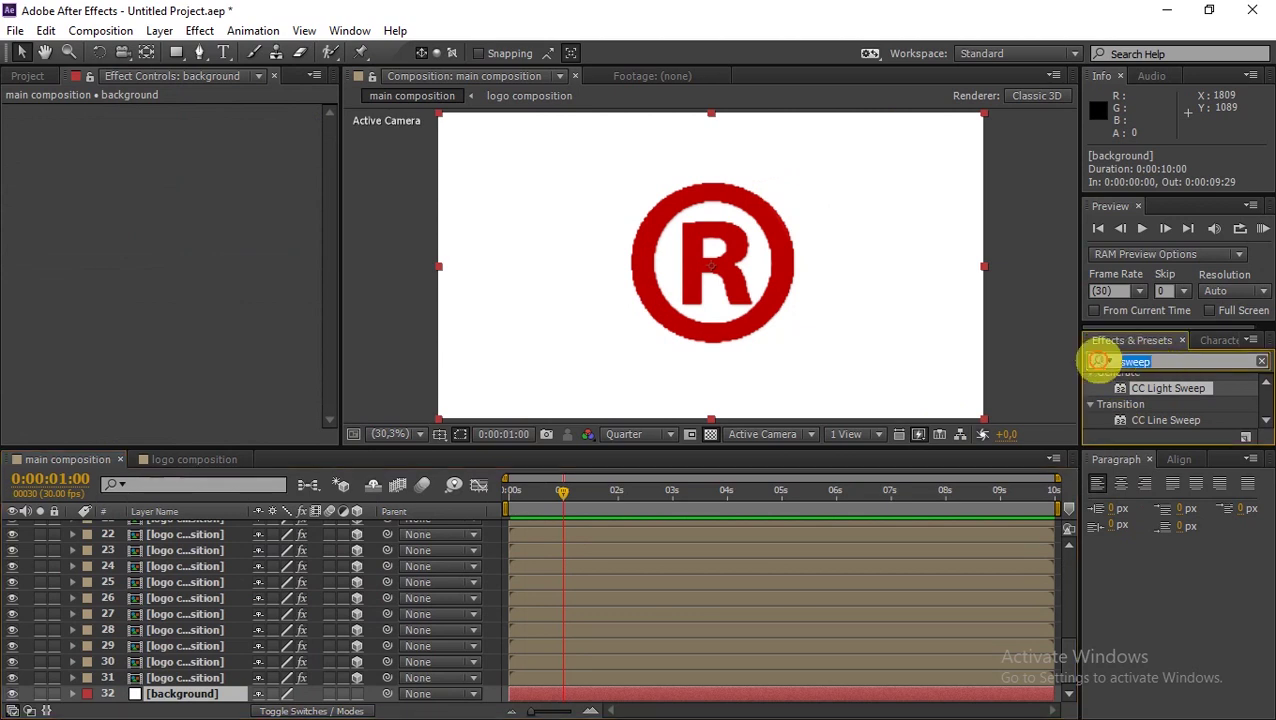
{"action": "type", "text": "gradiant"}
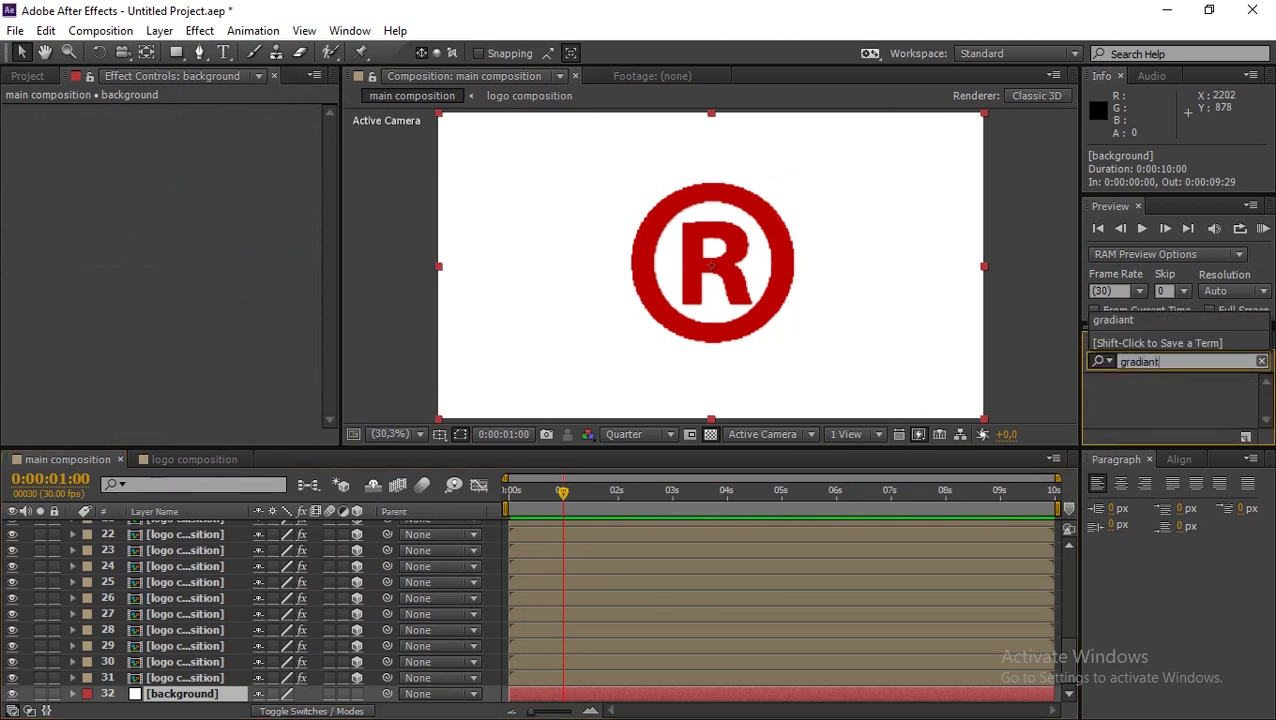
{"action": "type", "text": "d"}
{"action": "key", "text": "BackSpace"}
{"action": "key", "text": "BackSpace"}
{"action": "key", "text": "BackSpace"}
{"action": "key", "text": "BackSpace"}
{"action": "type", "text": "ramp"}
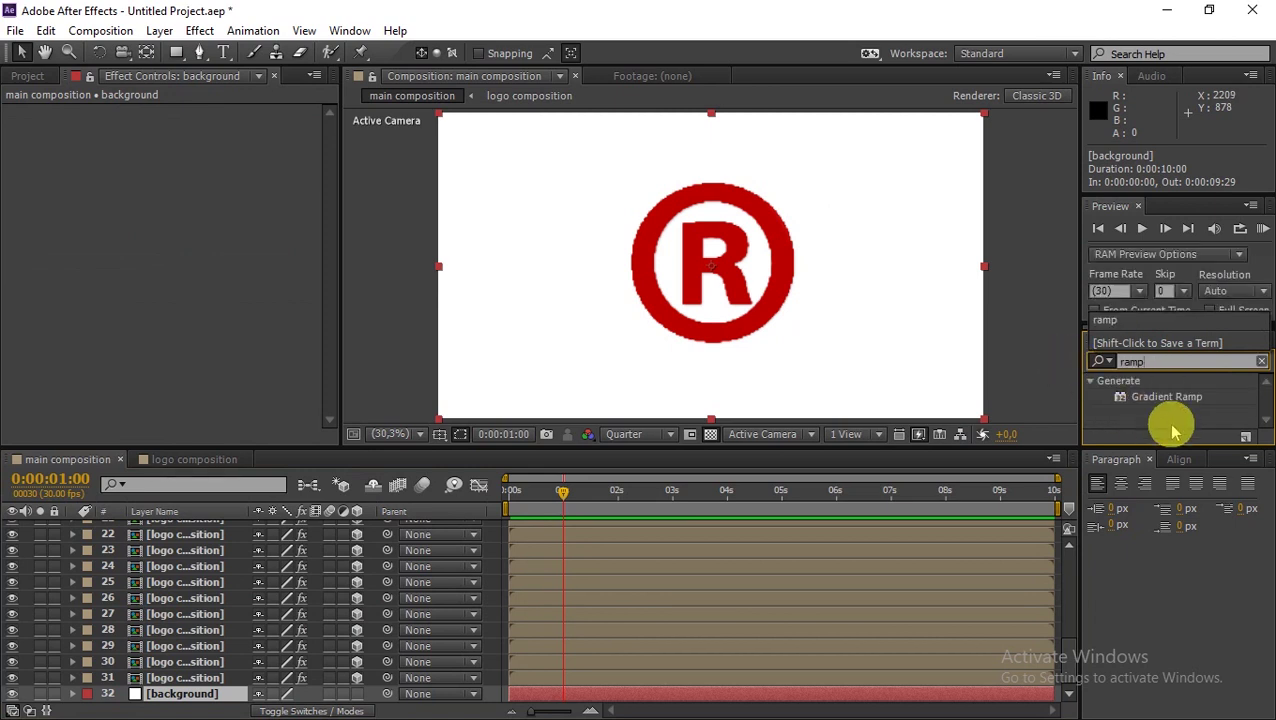
{"action": "left_click_drag", "start_coordinate": [1166, 404], "coordinate": [177, 686]}
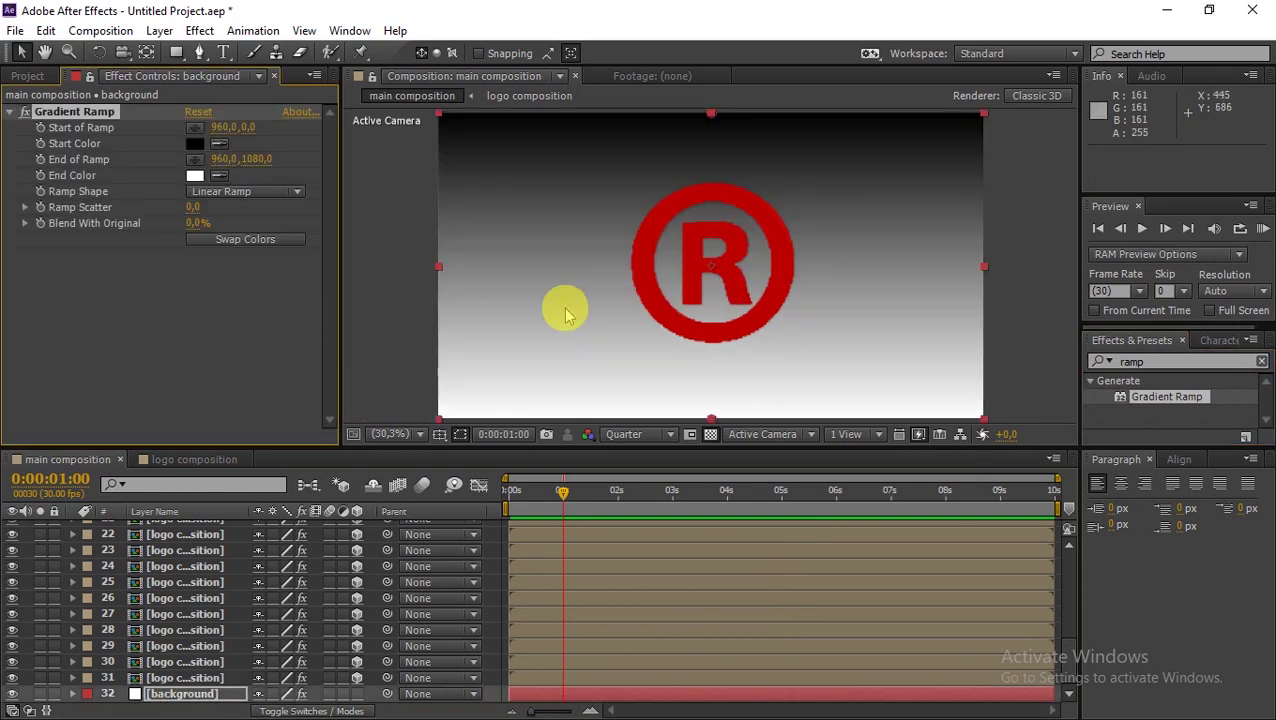
Move the Gradient Ramp's start point to the middle of the logo, at about 972, 546
{"action": "key", "text": "comma"}
{"action": "key", "text": "comma"}
{"action": "left_click_drag", "start_coordinate": [707, 188], "coordinate": [712, 270]}
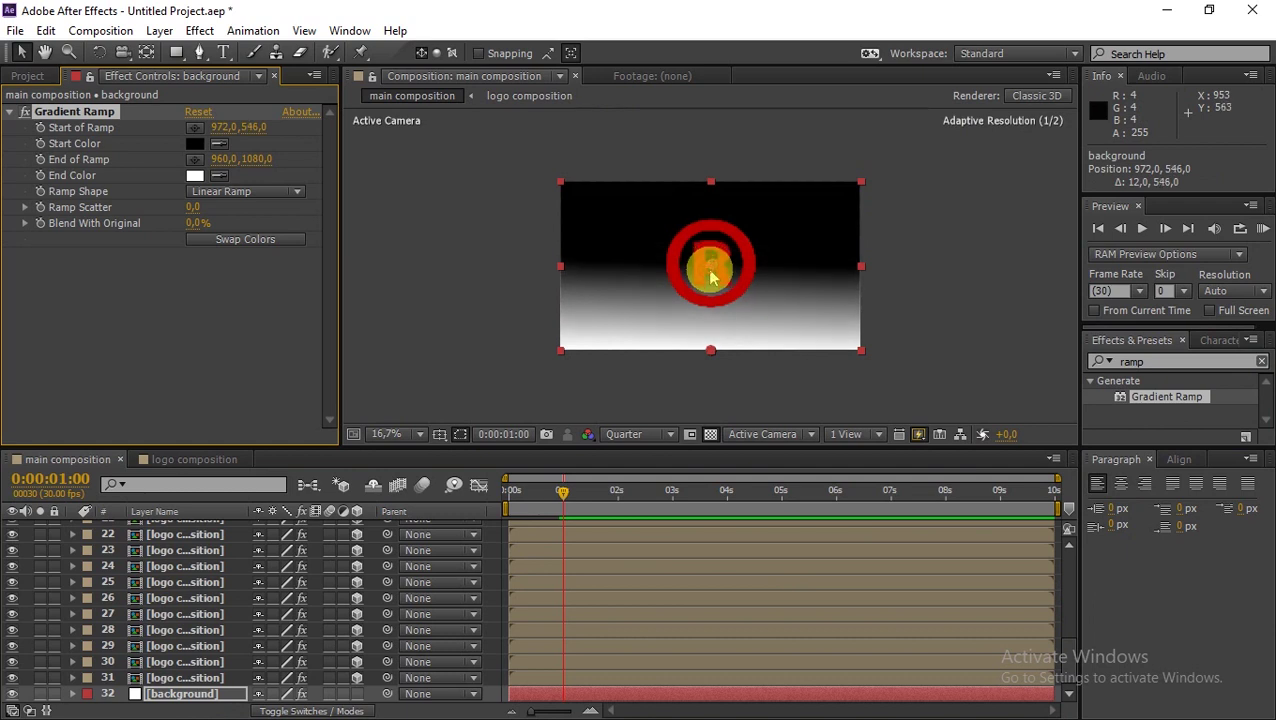
Swap the Gradient Ramp's colors and set its shape to Radial Ramp
{"action": "left_click", "coordinate": [240, 242]}
{"action": "left_click", "coordinate": [250, 192]}
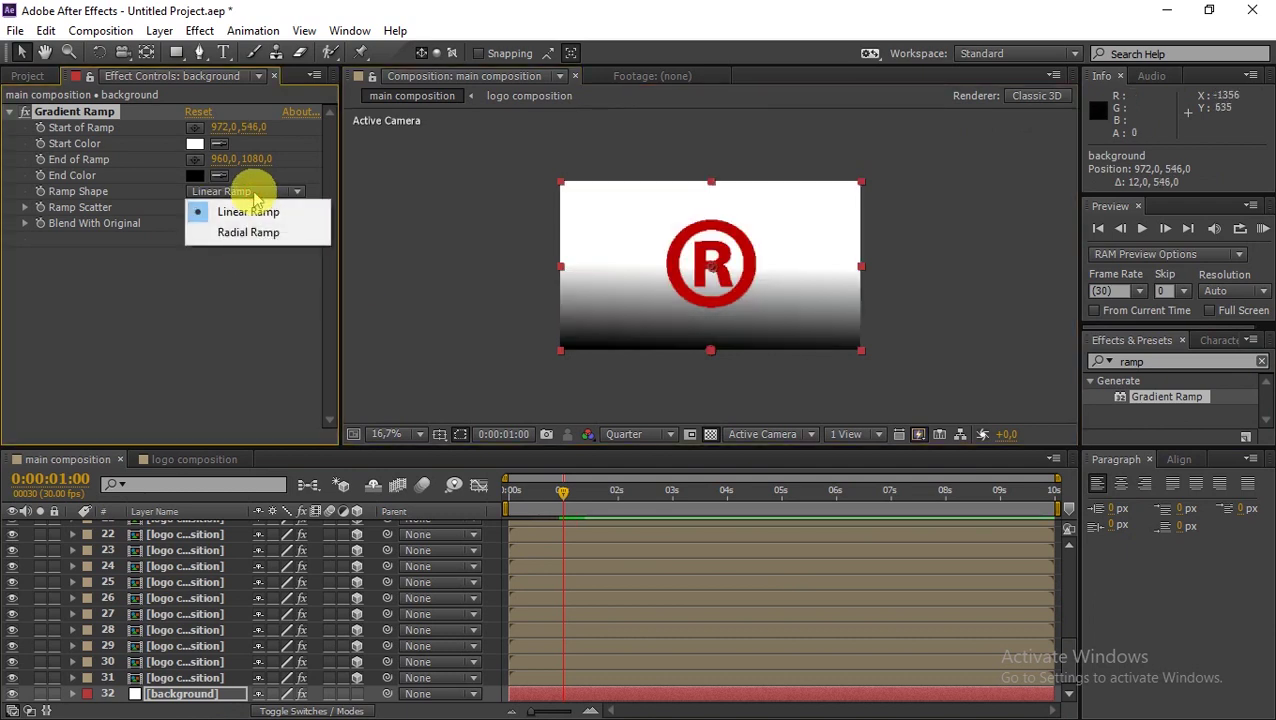
{"action": "left_click", "coordinate": [270, 232]}
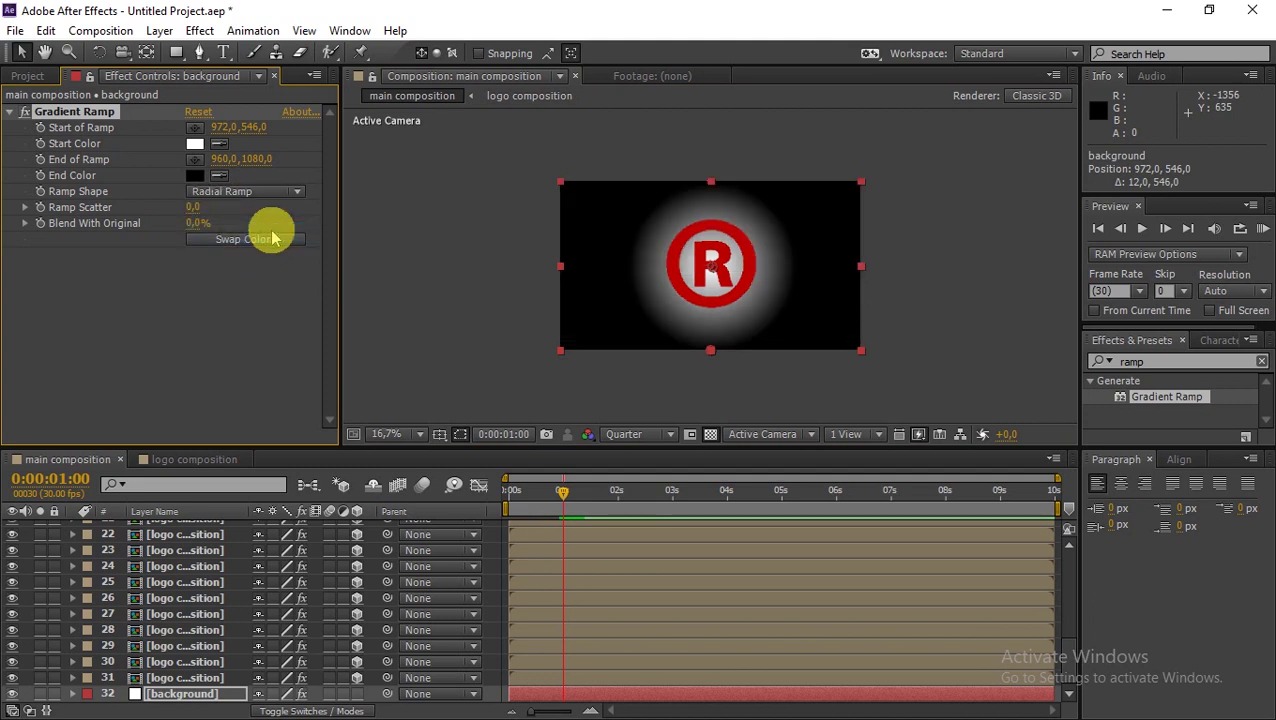
Move the Gradient Ramp's end point beyond the background's lower-left corner, to about -324, 1302
{"action": "left_click_drag", "start_coordinate": [711, 353], "coordinate": [510, 390]}
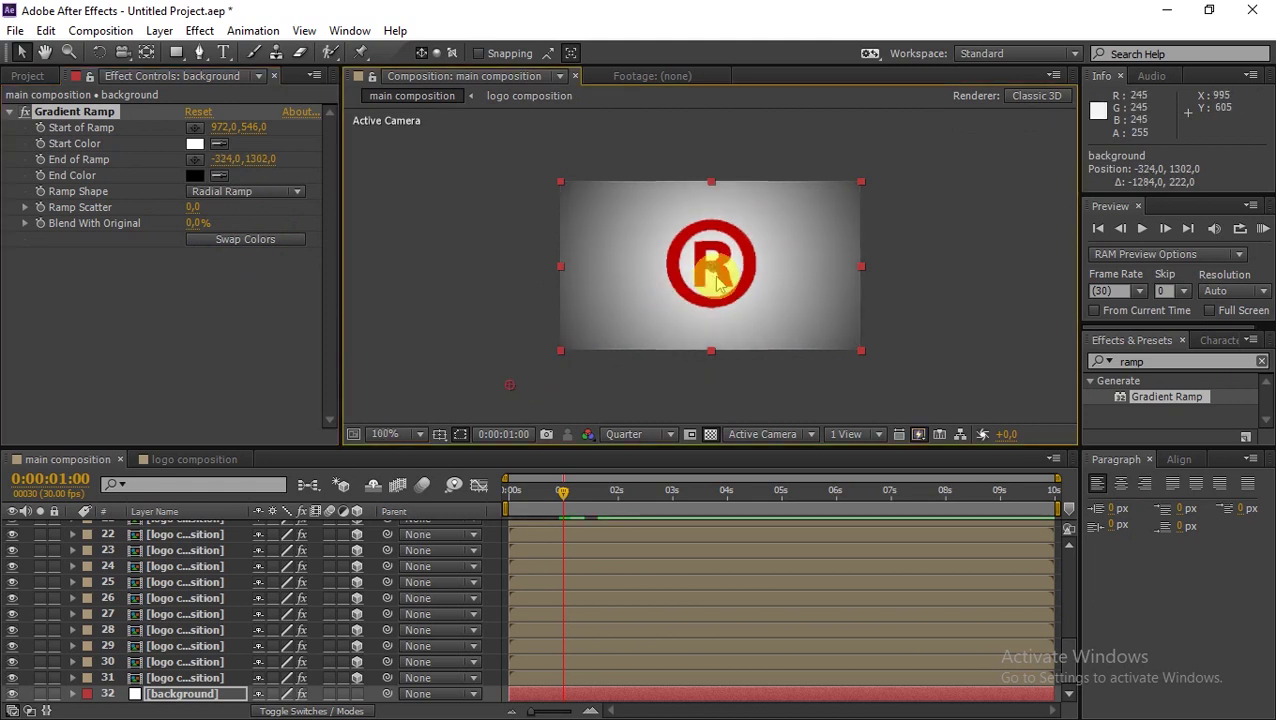
{"action": "scroll", "coordinate": [716, 280], "scroll_direction": "up", "scroll_amount": 5}
{"action": "scroll", "coordinate": [716, 280], "scroll_direction": "down", "scroll_amount": 6}
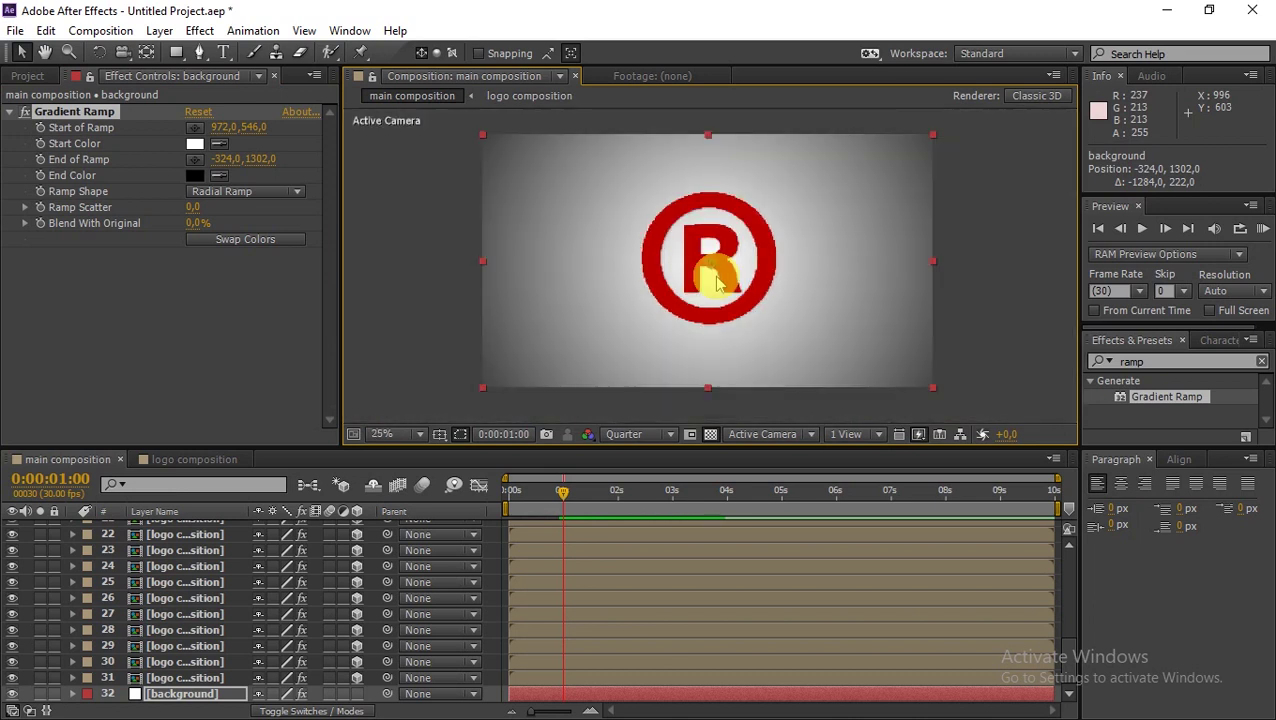
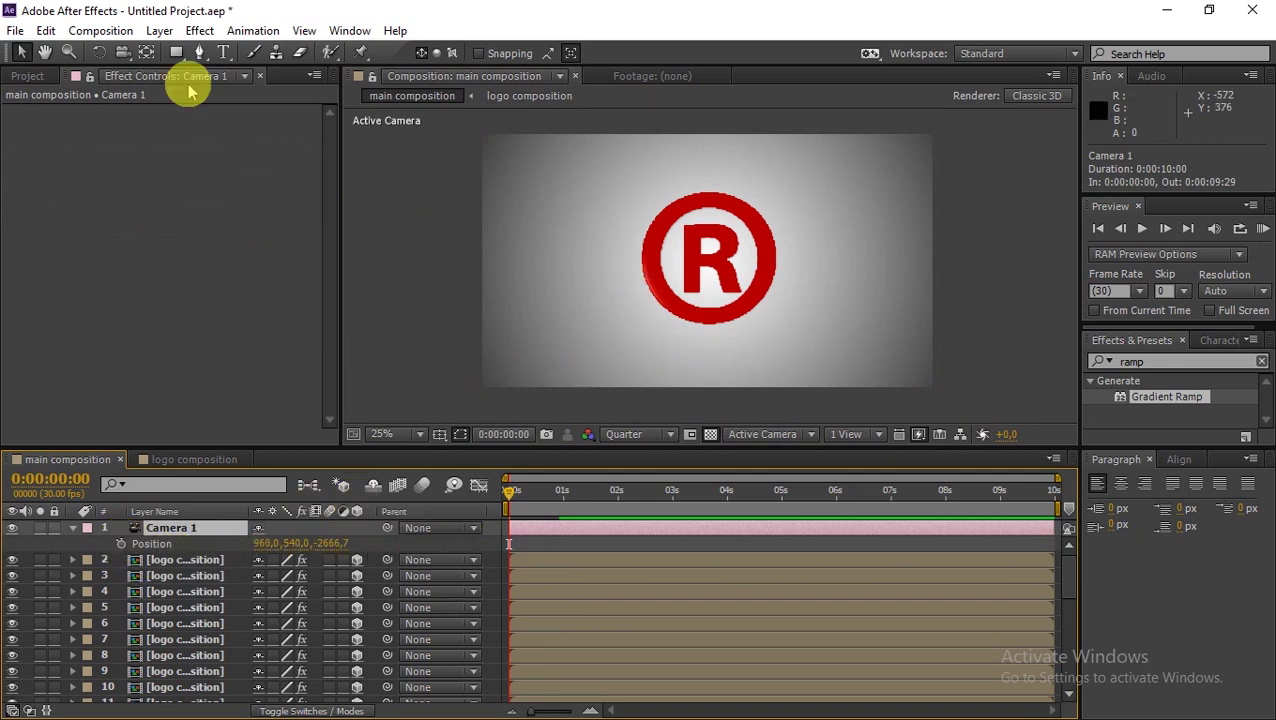
{"action": "left_click", "coordinate": [102, 53]}
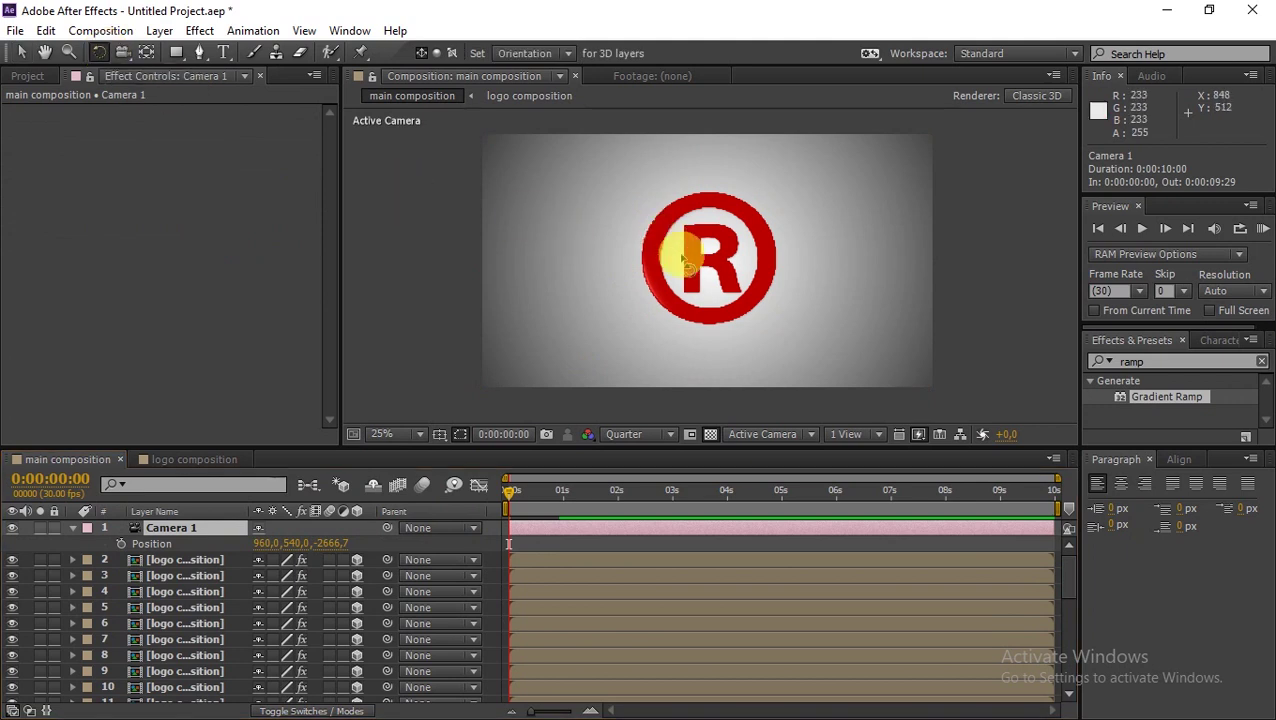
{"action": "left_click_drag", "start_coordinate": [665, 258], "coordinate": [739, 271]}
{"action": "key", "text": "ctrl+z"}
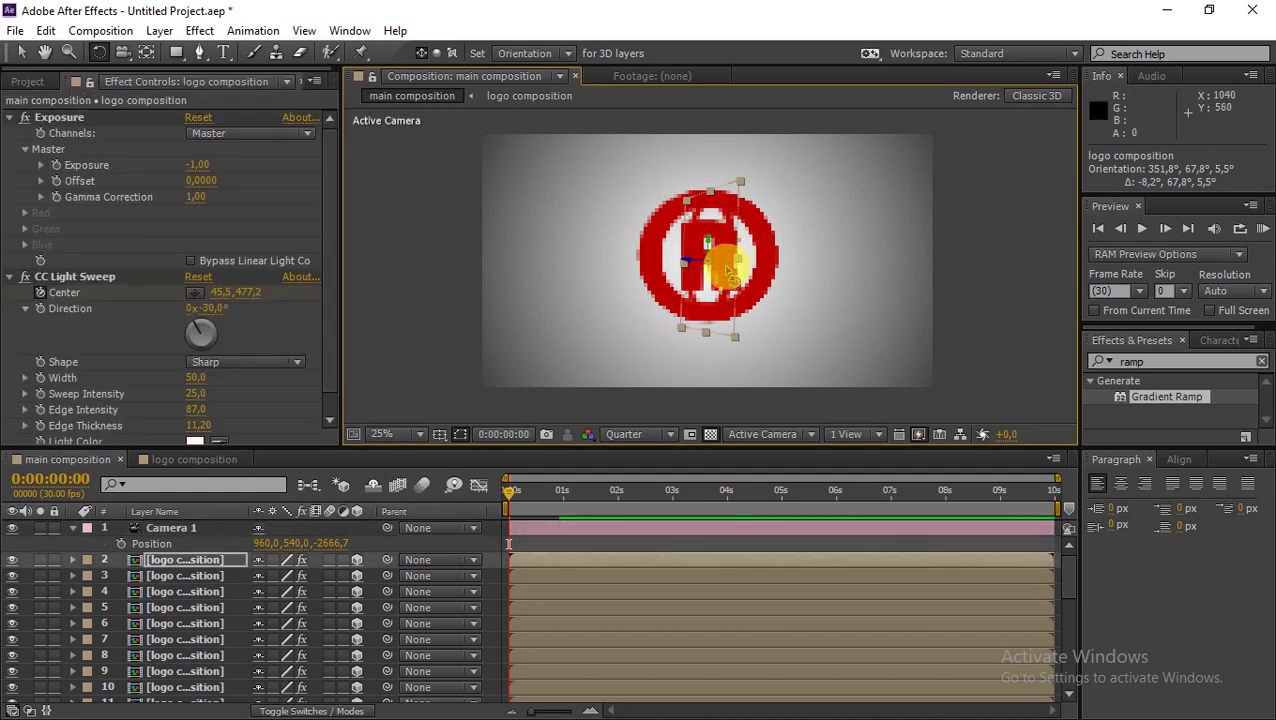
{"action": "key", "text": "ctrl+z"}
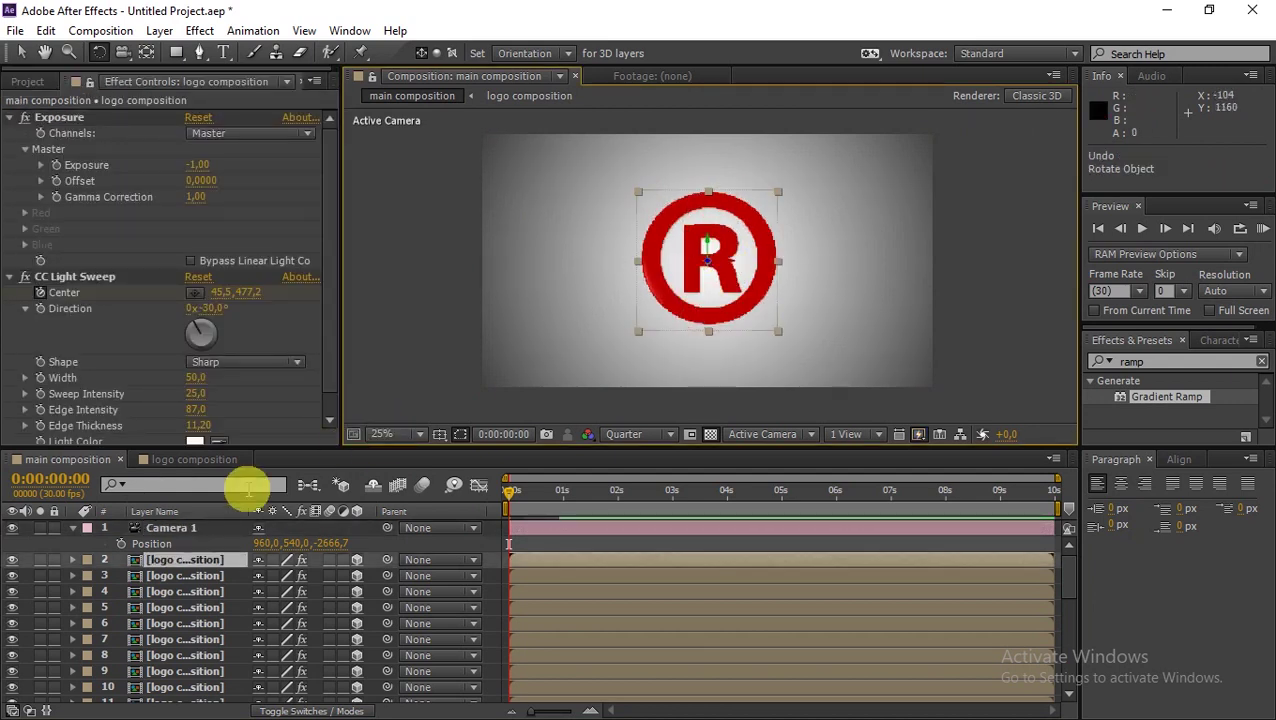
{"action": "left_click", "coordinate": [176, 534]}
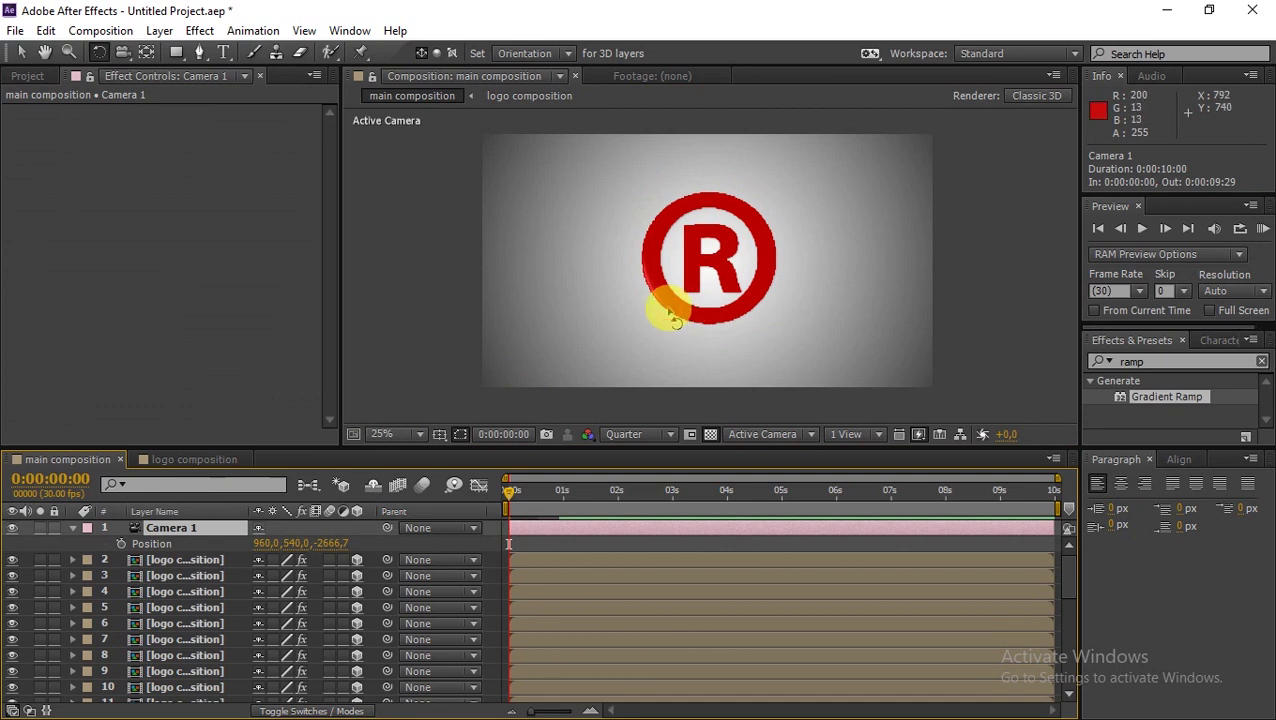
{"action": "left_click_drag", "start_coordinate": [666, 308], "coordinate": [717, 312]}
{"action": "key", "text": "ctrl+z"}
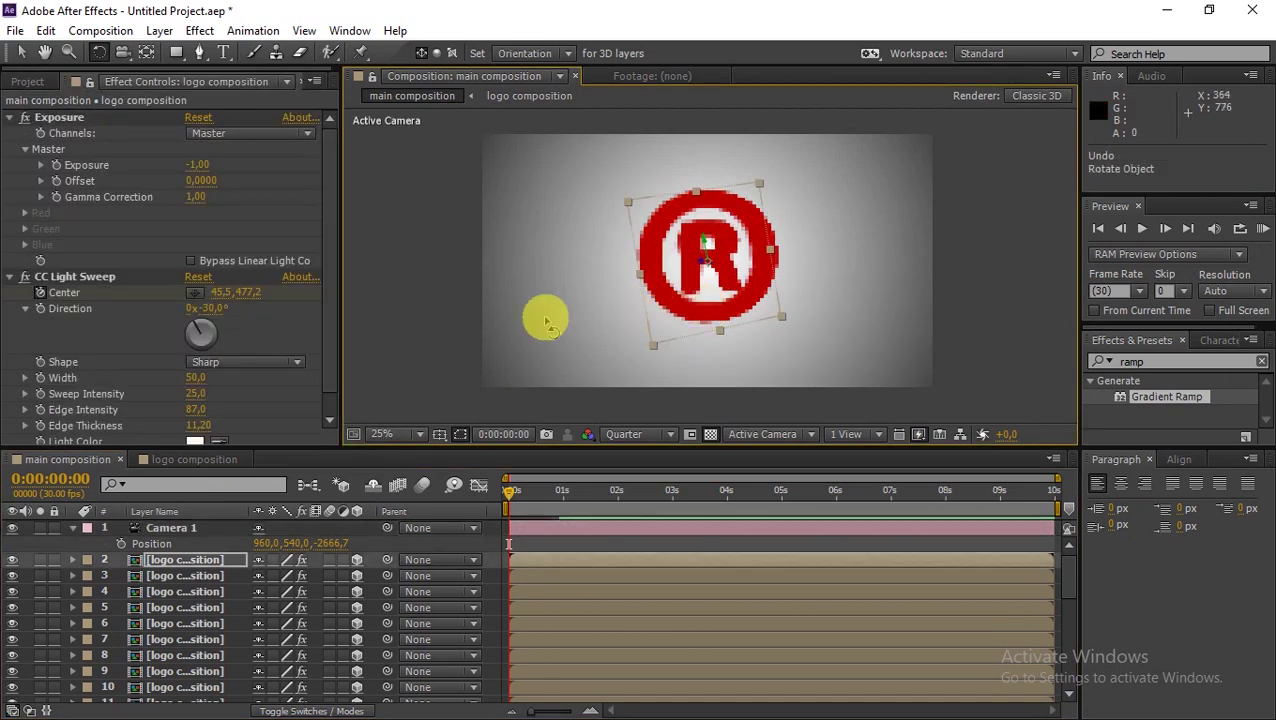
Keyframe Camera 1's Position at 0:00:00:00 and orbit the camera to about -1680.3, 726, 324.2 for a side-on view of the logo
{"action": "left_click", "coordinate": [123, 52]}
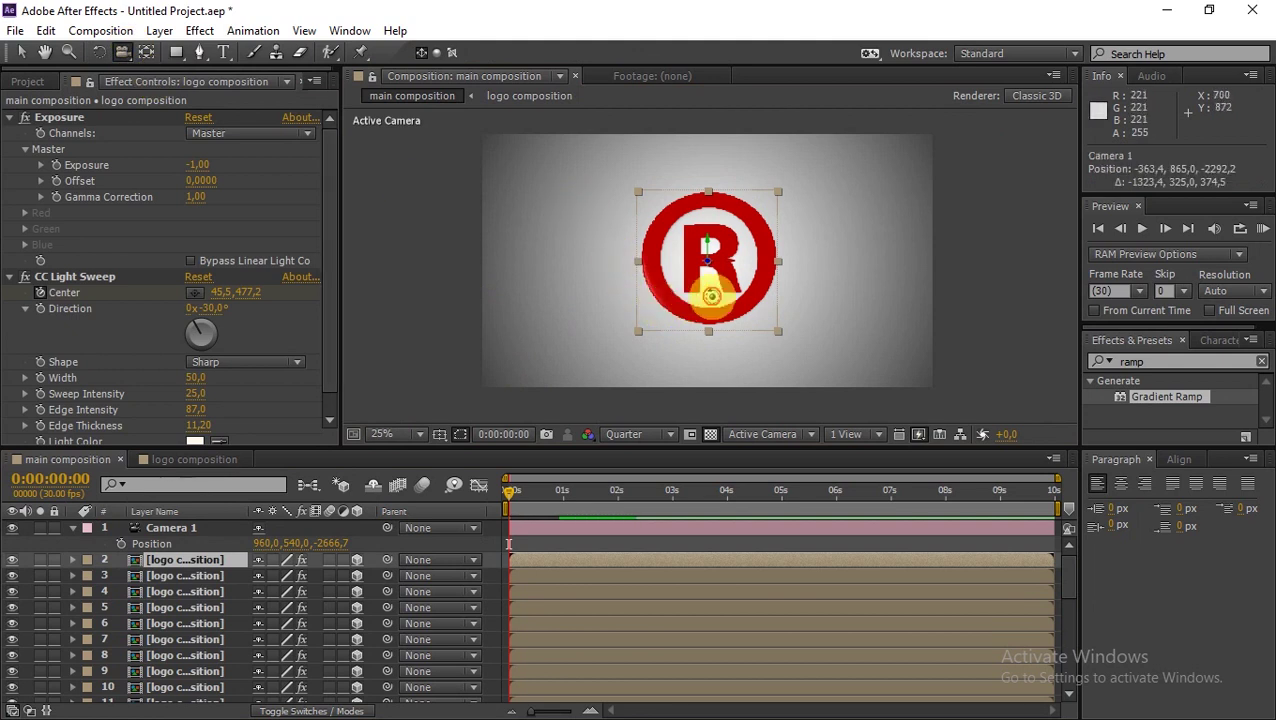
{"action": "left_click_drag", "start_coordinate": [712, 290], "coordinate": [918, 268]}
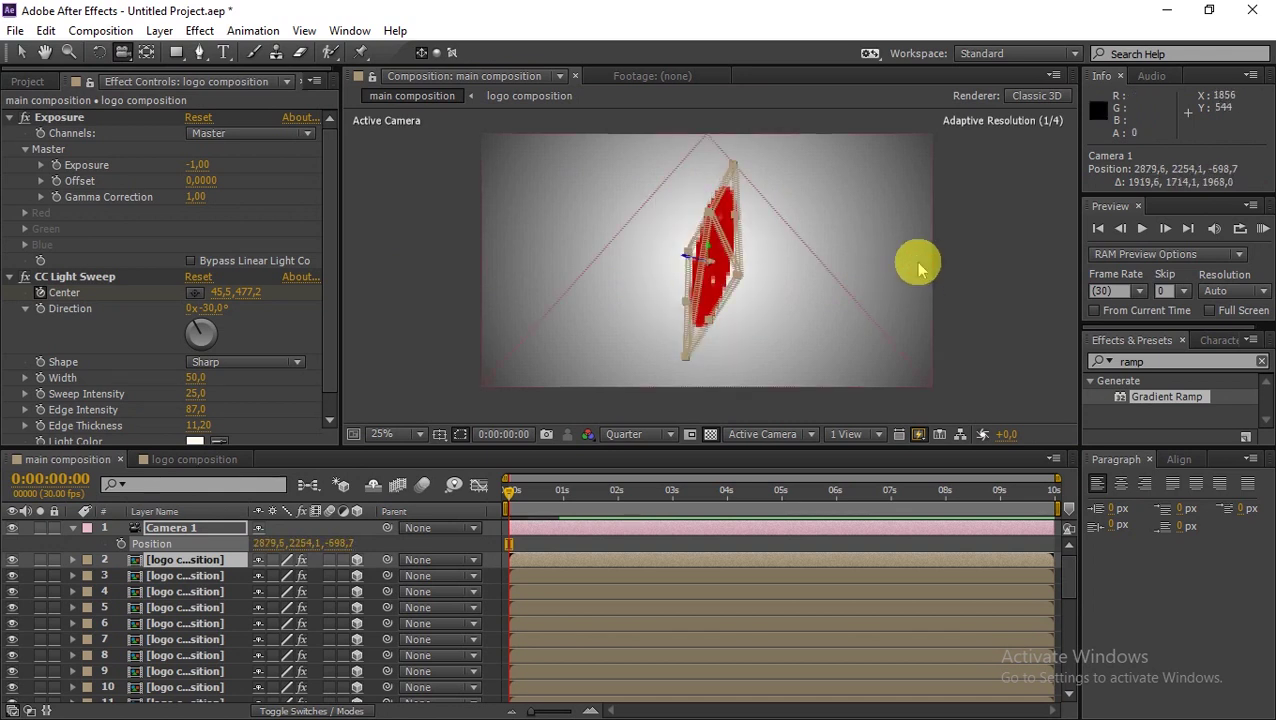
{"action": "key", "text": "ctrl+z"}
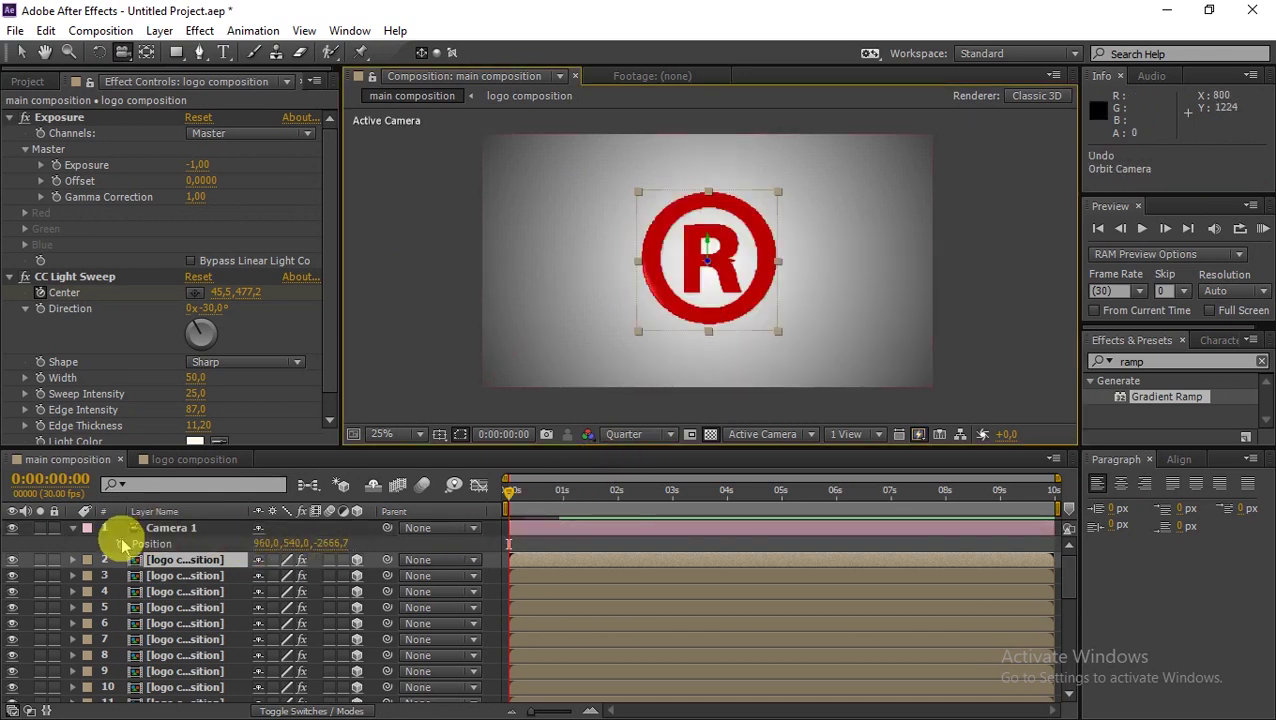
{"action": "left_click", "coordinate": [126, 545]}
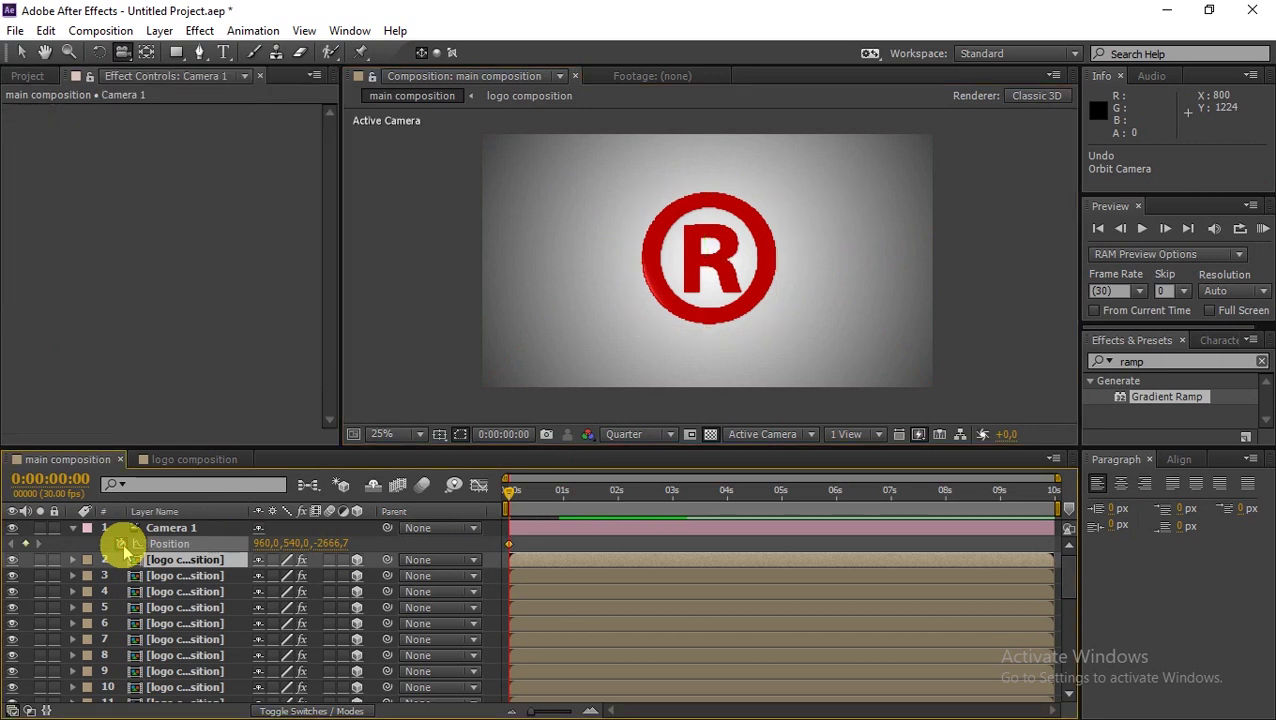
{"action": "left_click", "coordinate": [121, 543]}
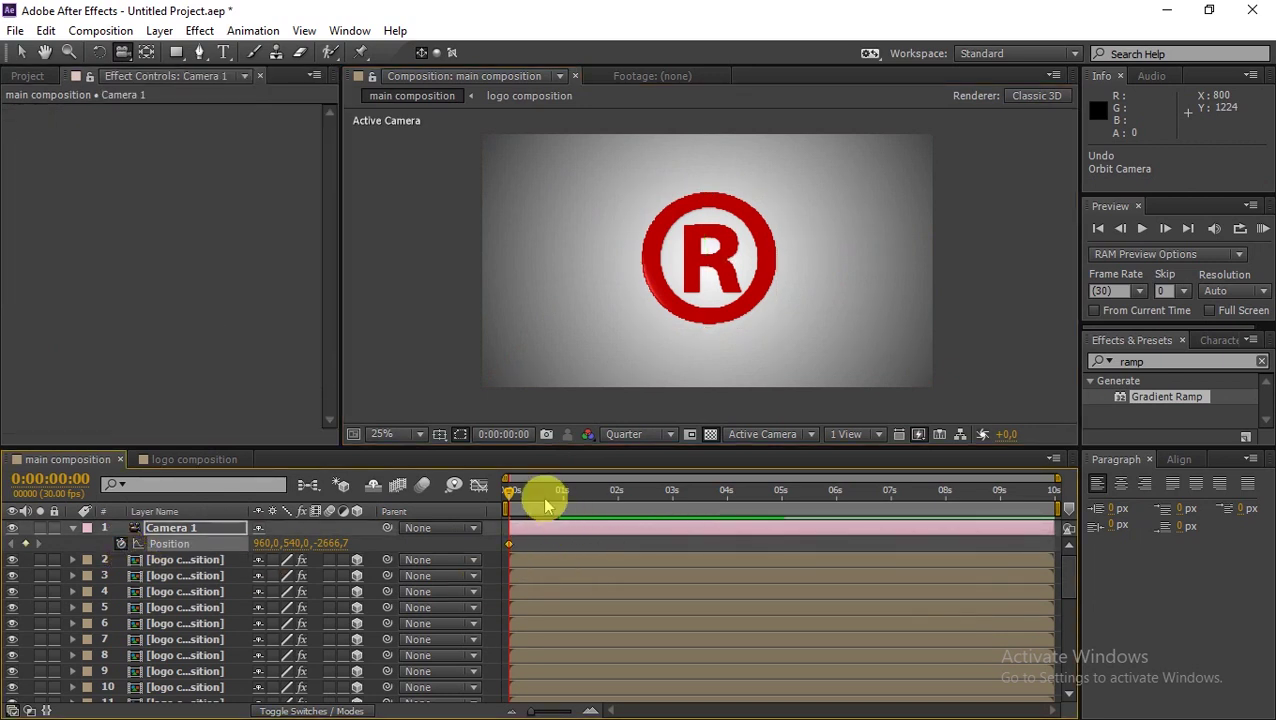
{"action": "left_click_drag", "start_coordinate": [658, 277], "coordinate": [749, 273]}
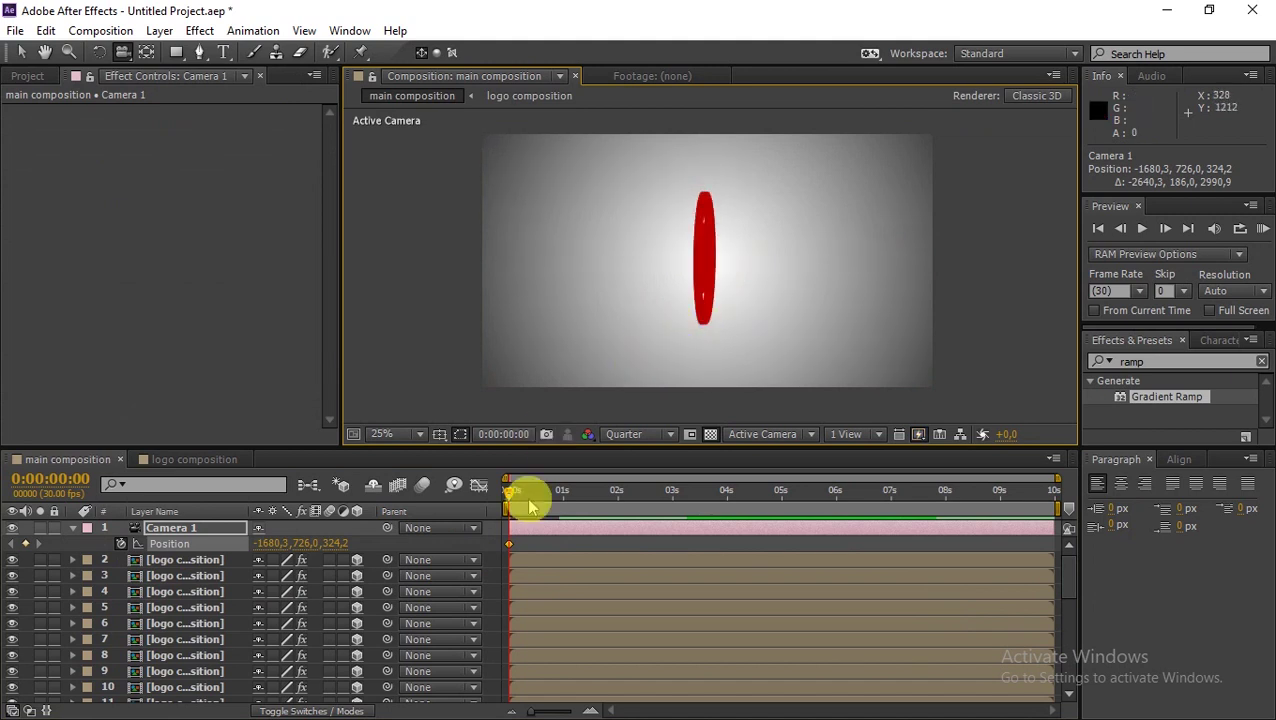
At 0:00:02:01, keyframe Camera 1 orbited to face the logo at about 496.4, 561.9, -3101.7, and preview from the start
{"action": "left_click", "coordinate": [615, 507]}
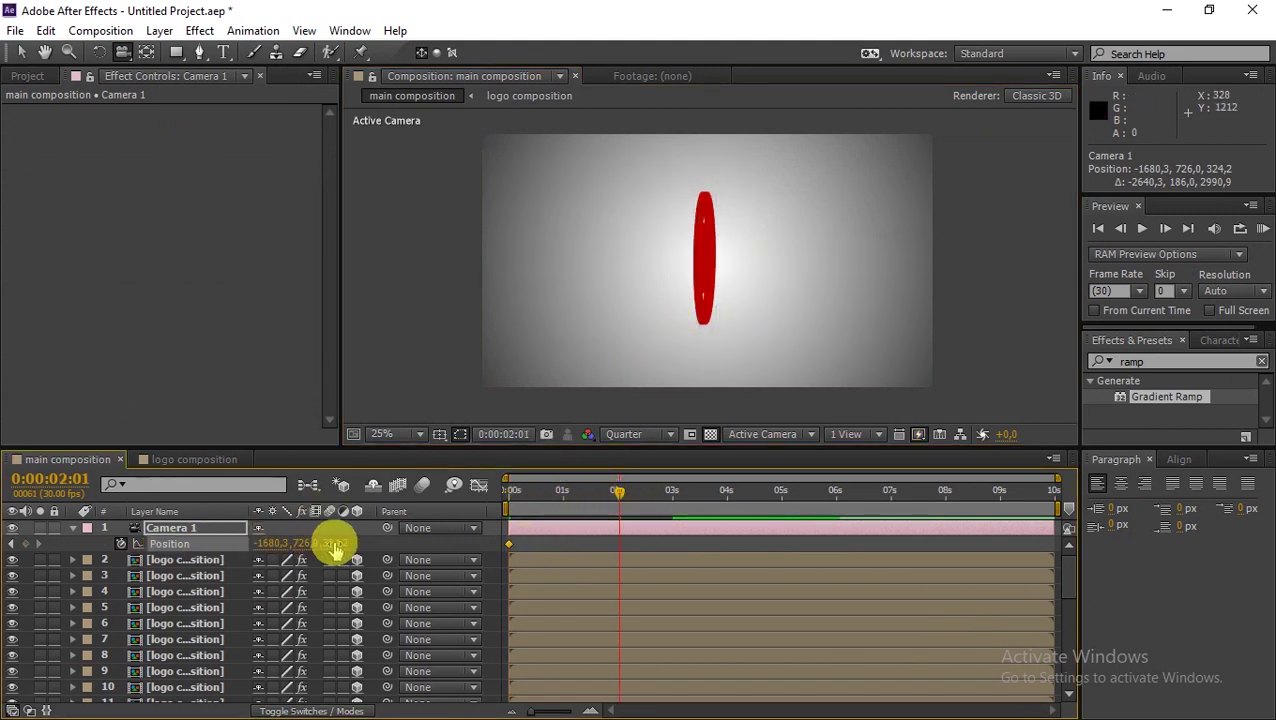
{"action": "left_click_drag", "start_coordinate": [335, 545], "coordinate": [1241, 480]}
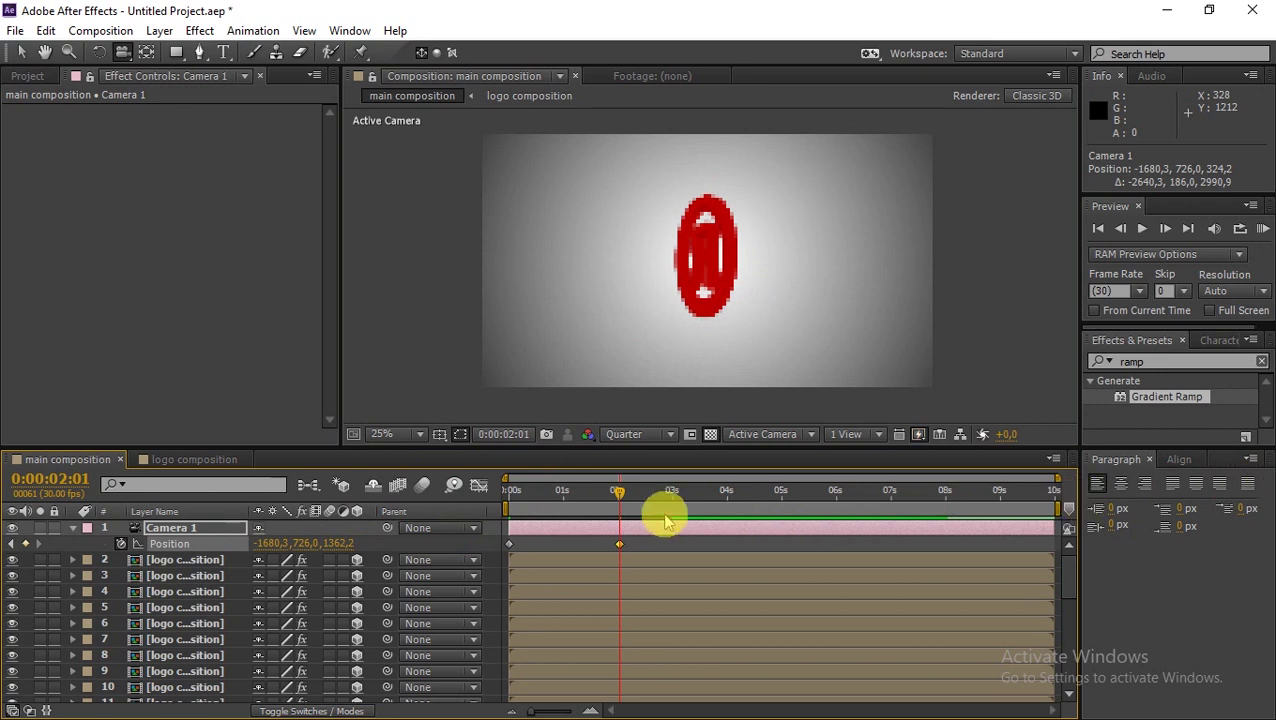
{"action": "left_click_drag", "start_coordinate": [335, 545], "coordinate": [641, 535]}
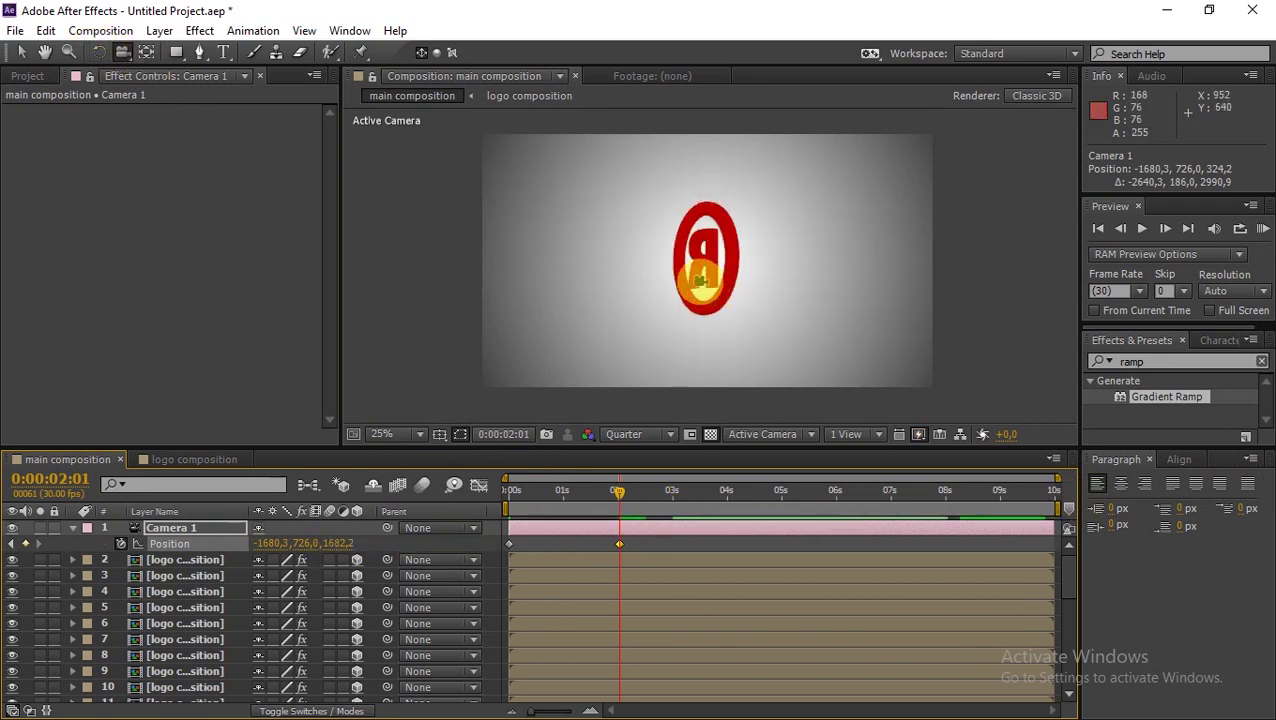
{"action": "left_click_drag", "start_coordinate": [748, 279], "coordinate": [927, 283]}
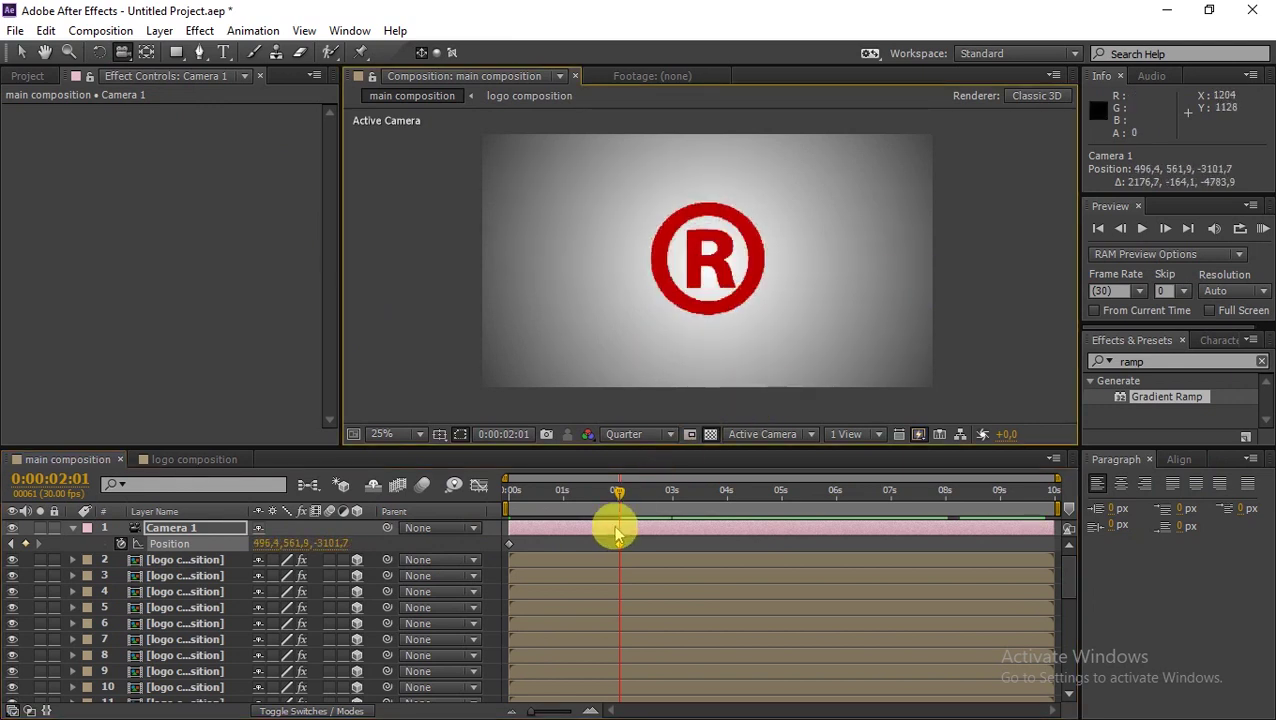
{"action": "key", "text": "Home"}
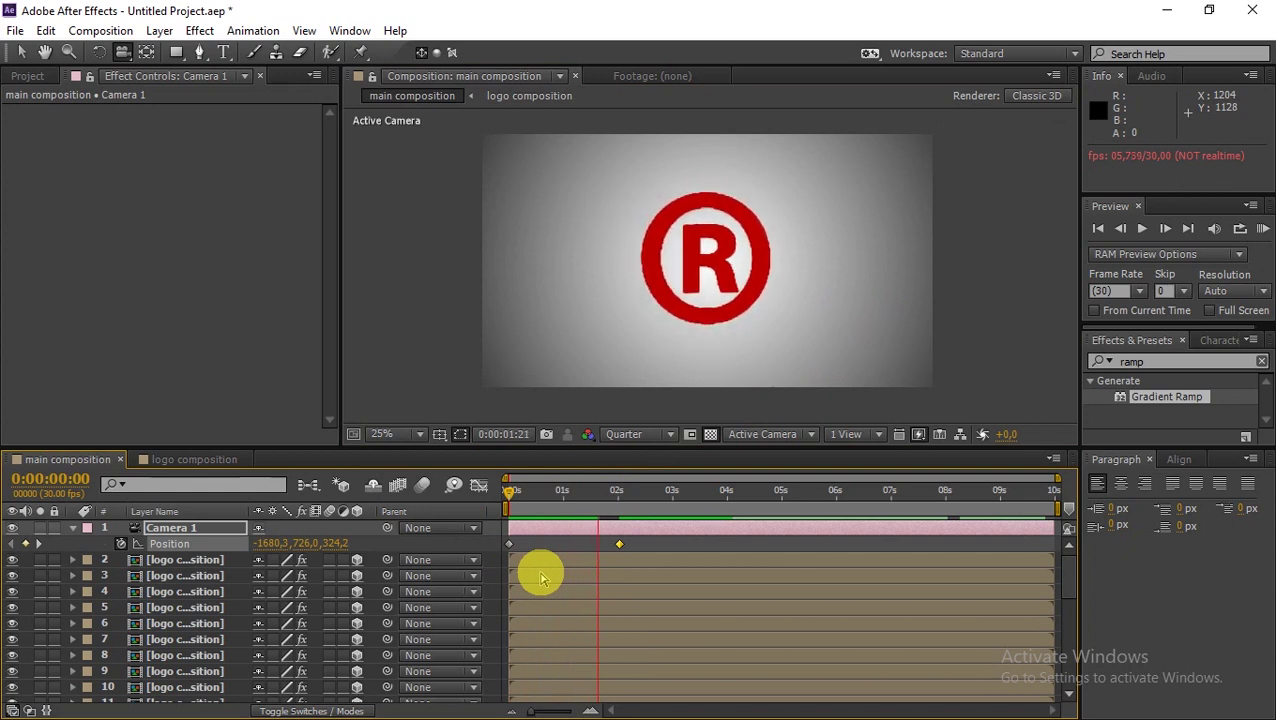
Move Camera 1's second Position keyframe to 0:00:01:07 and preview the faster camera orbit from the start
{"action": "left_click", "coordinate": [614, 546]}
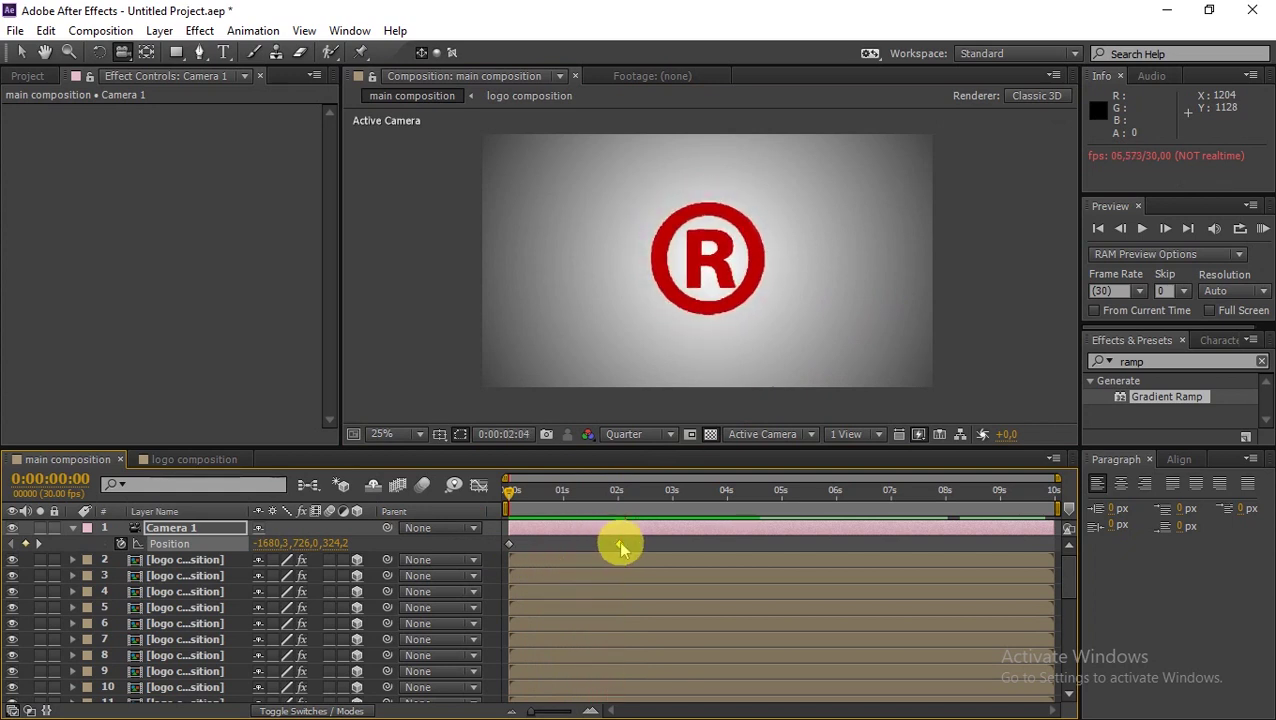
{"action": "left_click_drag", "start_coordinate": [619, 545], "coordinate": [583, 544]}
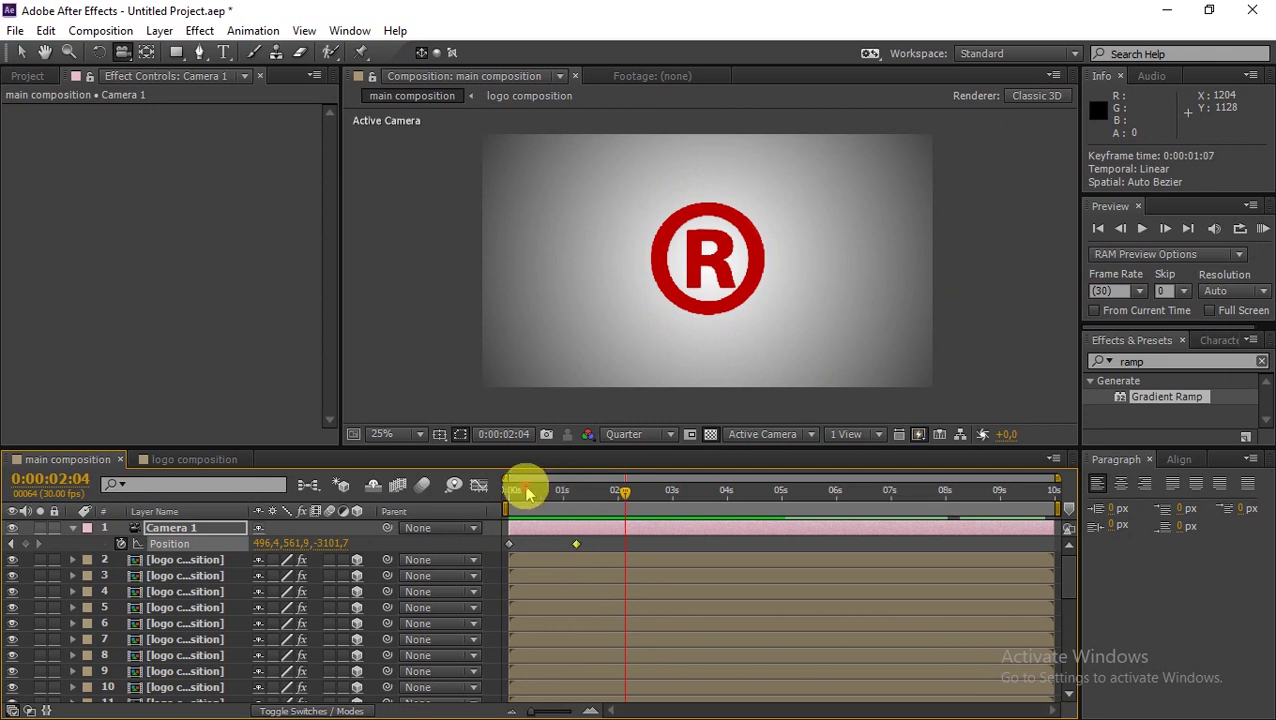
{"action": "left_click", "coordinate": [514, 490]}
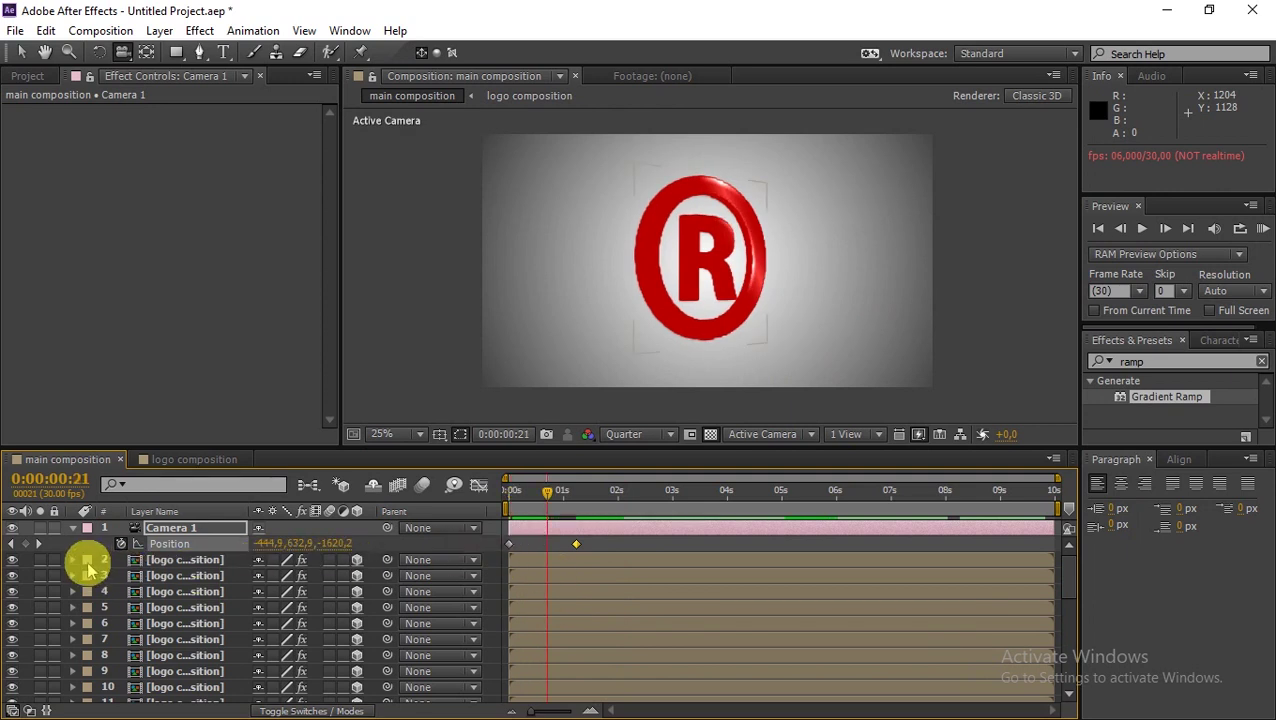
Shift both CC Light Sweep Center keyframes on the top logo composition layer so they begin at 0:00:00:21 and end at 0:00:01:19
{"action": "left_click", "coordinate": [72, 568]}
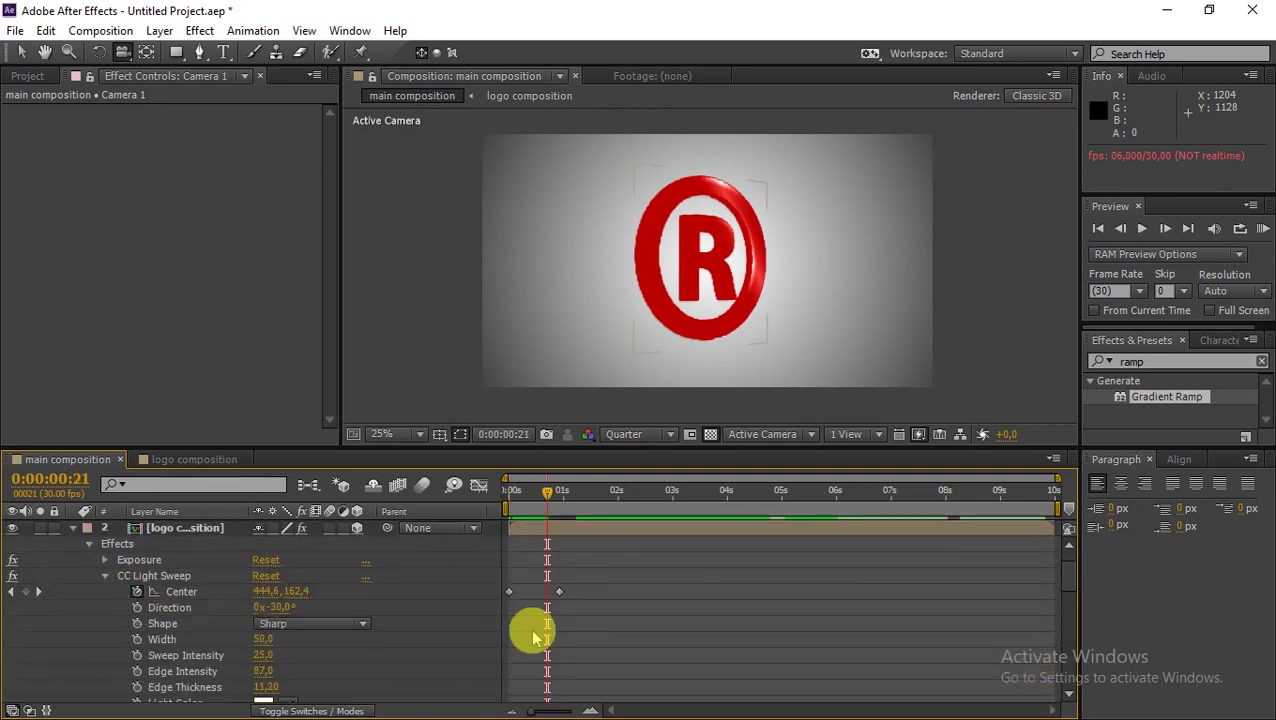
{"action": "scroll", "coordinate": [752, 600], "scroll_direction": "up", "scroll_amount": 2}
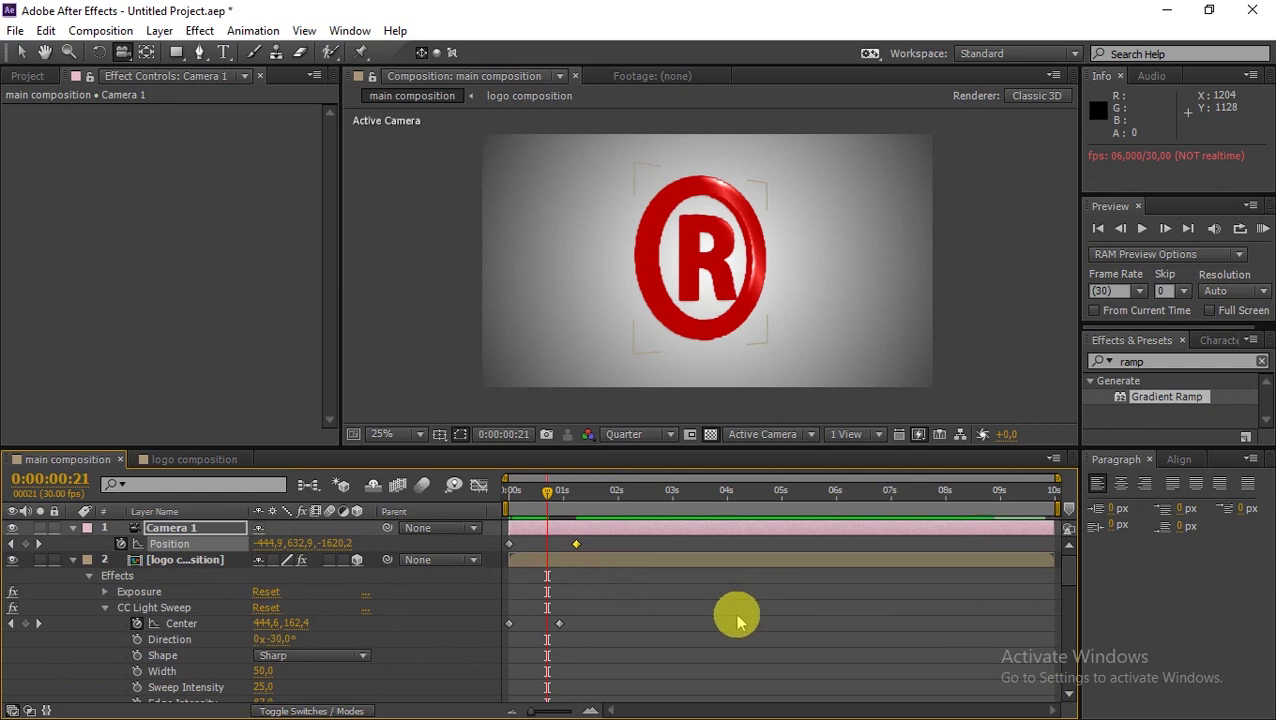
{"action": "left_click_drag", "start_coordinate": [622, 612], "coordinate": [555, 632]}
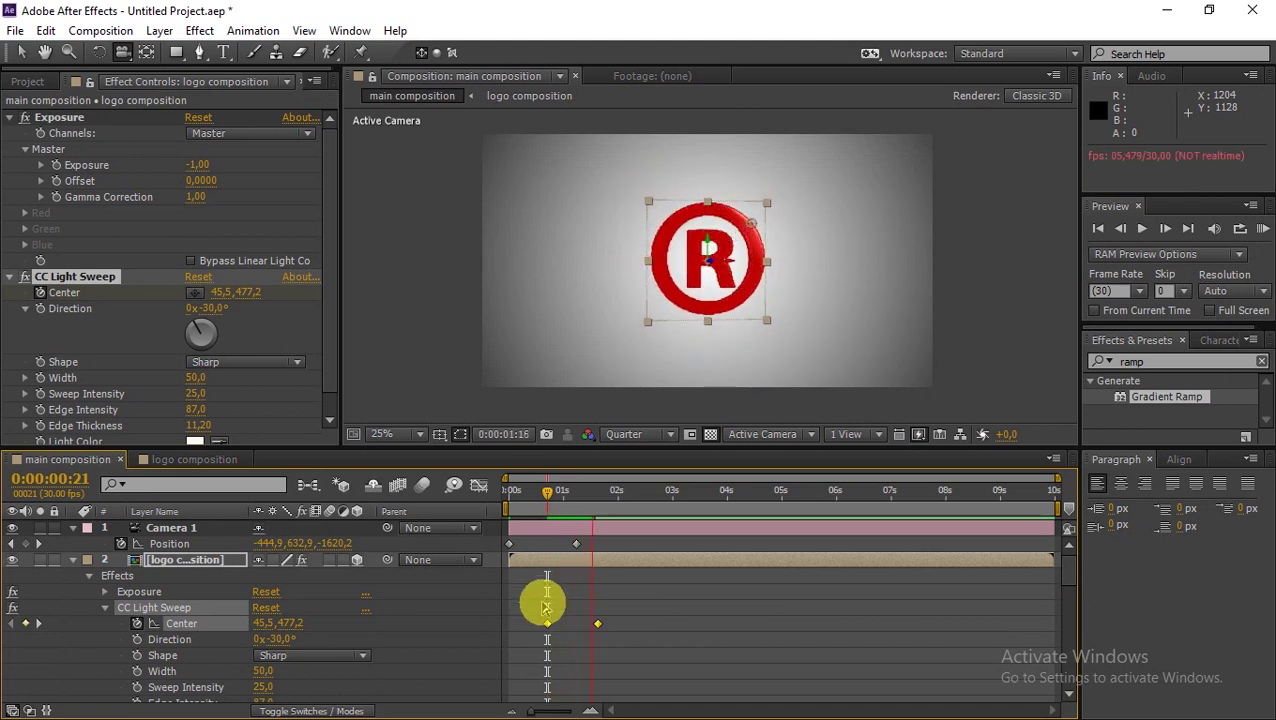
Apply Easy Ease to both CC Light Sweep Center keyframes and preview the sweep from about 0:00:00:19
{"action": "right_click", "coordinate": [597, 625]}
{"action": "mouse_move", "coordinate": [652, 612]}
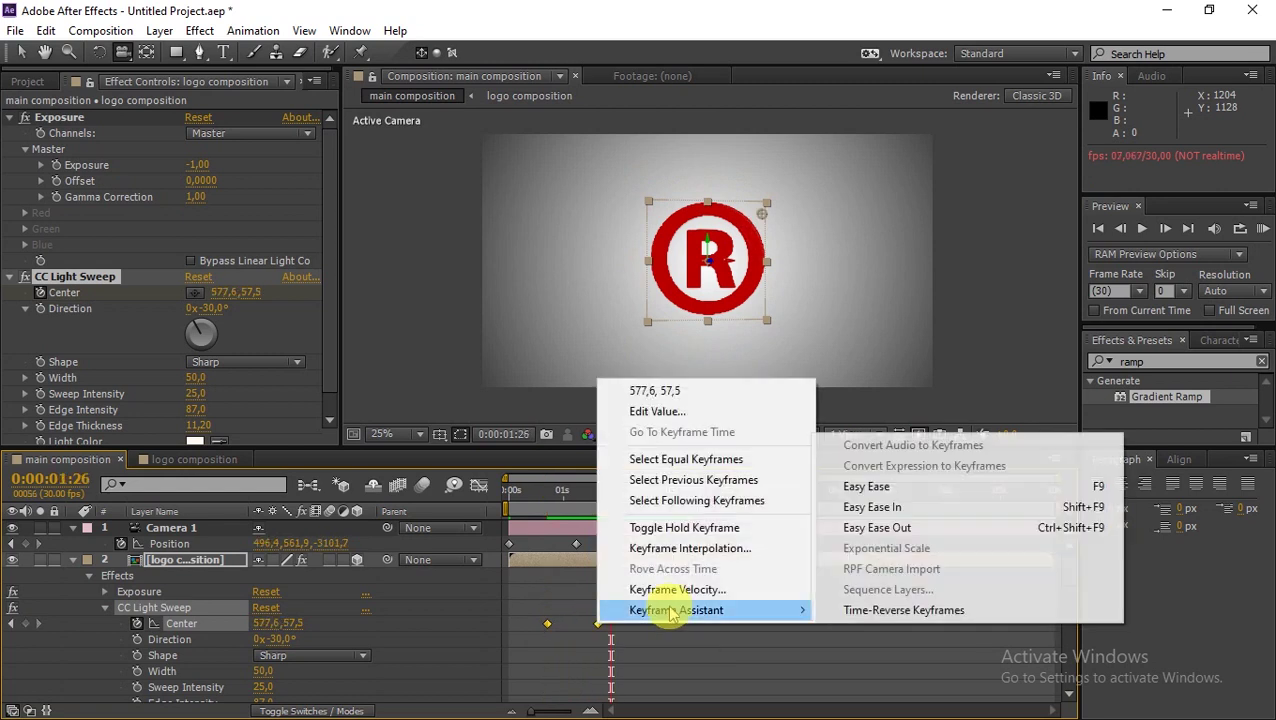
{"action": "left_click", "coordinate": [898, 488]}
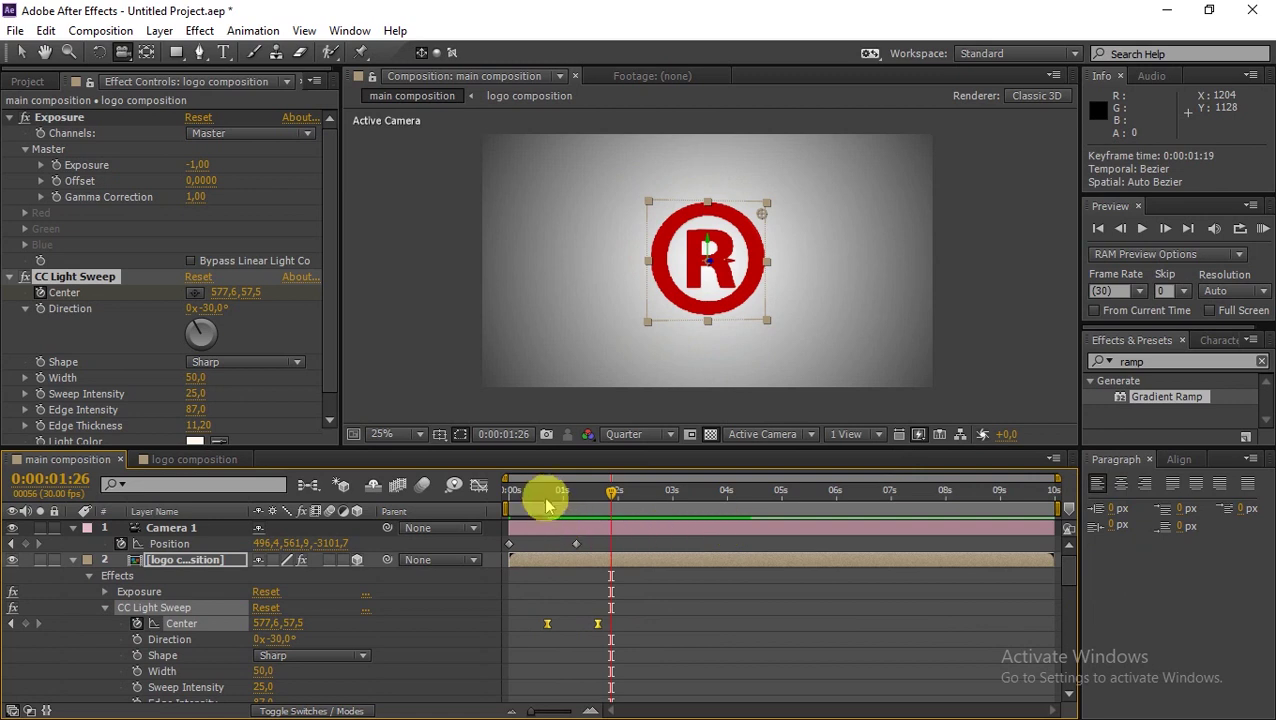
{"action": "left_click", "coordinate": [544, 500]}
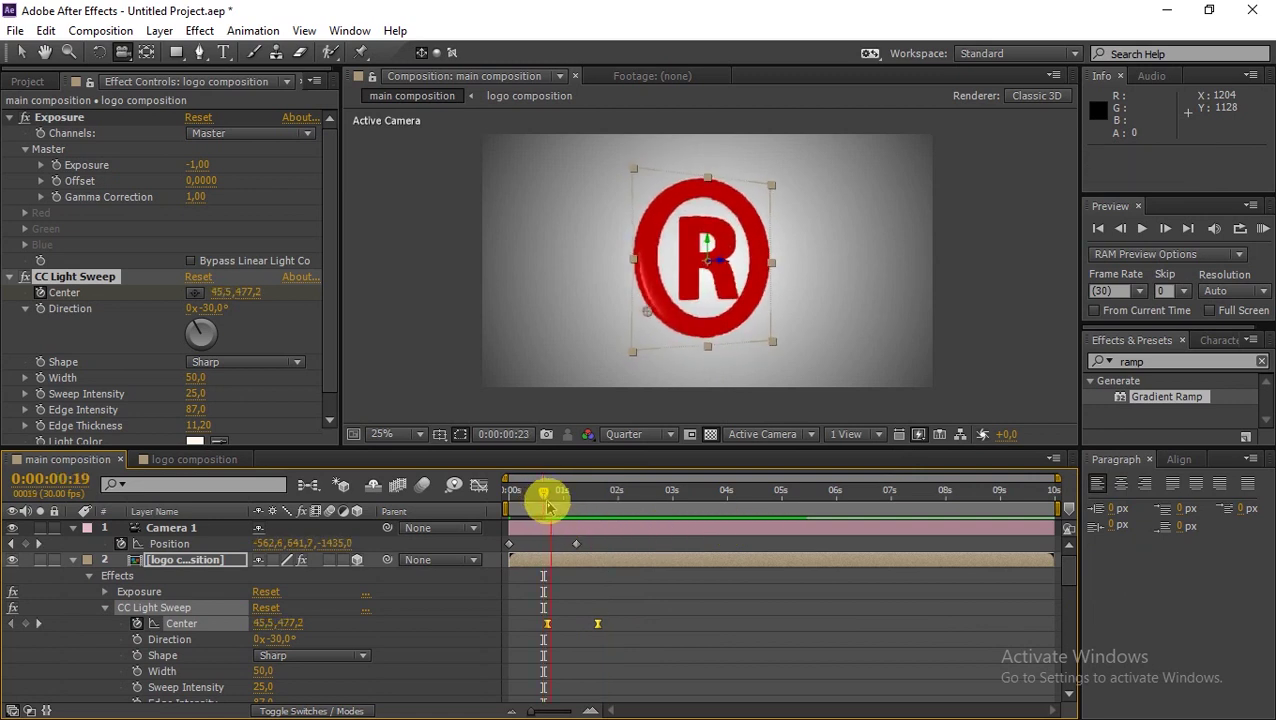
{"action": "key", "text": "space"}
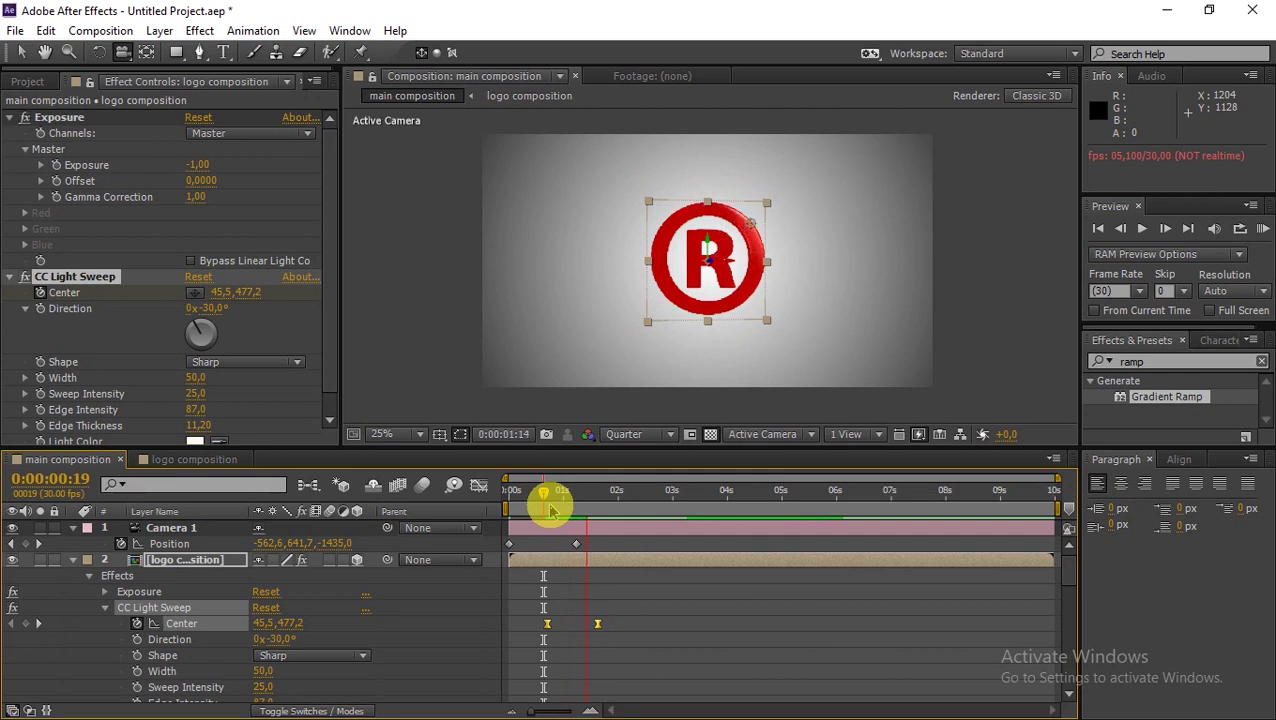
{"action": "key", "text": "space"}
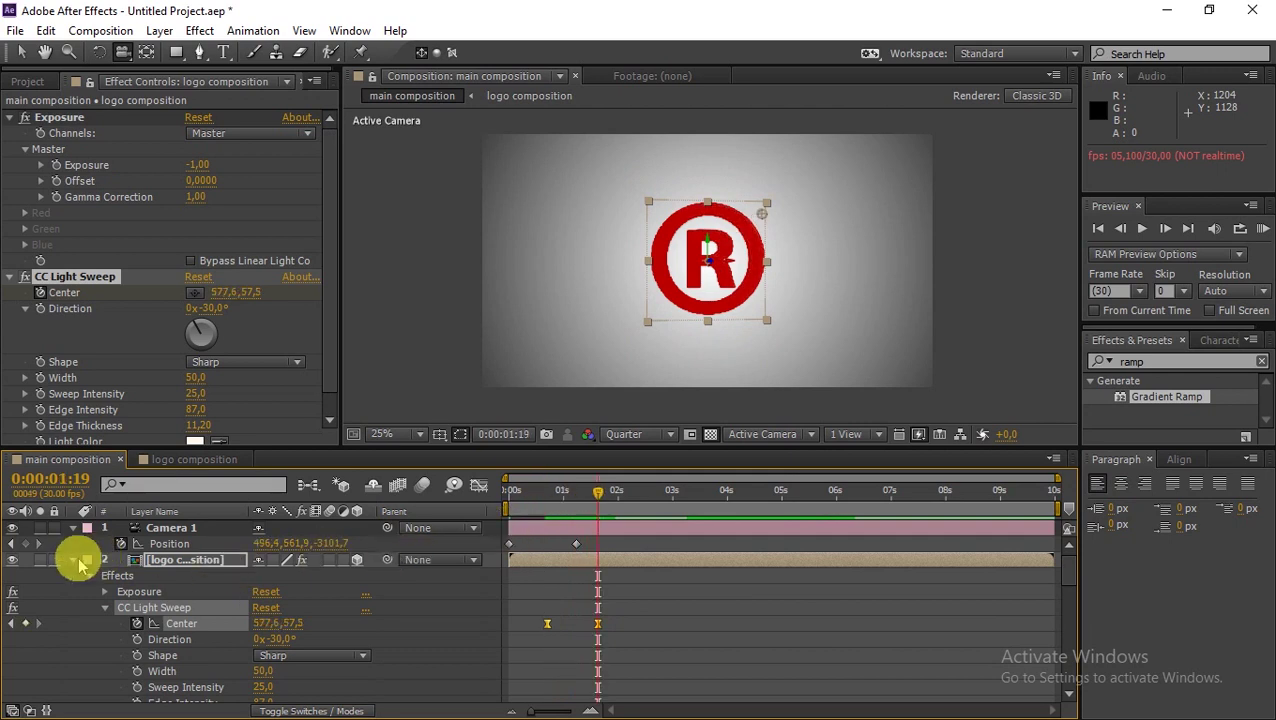
Collapse the properties of the top logo composition layer and Camera 1, and look through the layer stack down to the background
{"action": "left_click", "coordinate": [72, 560]}
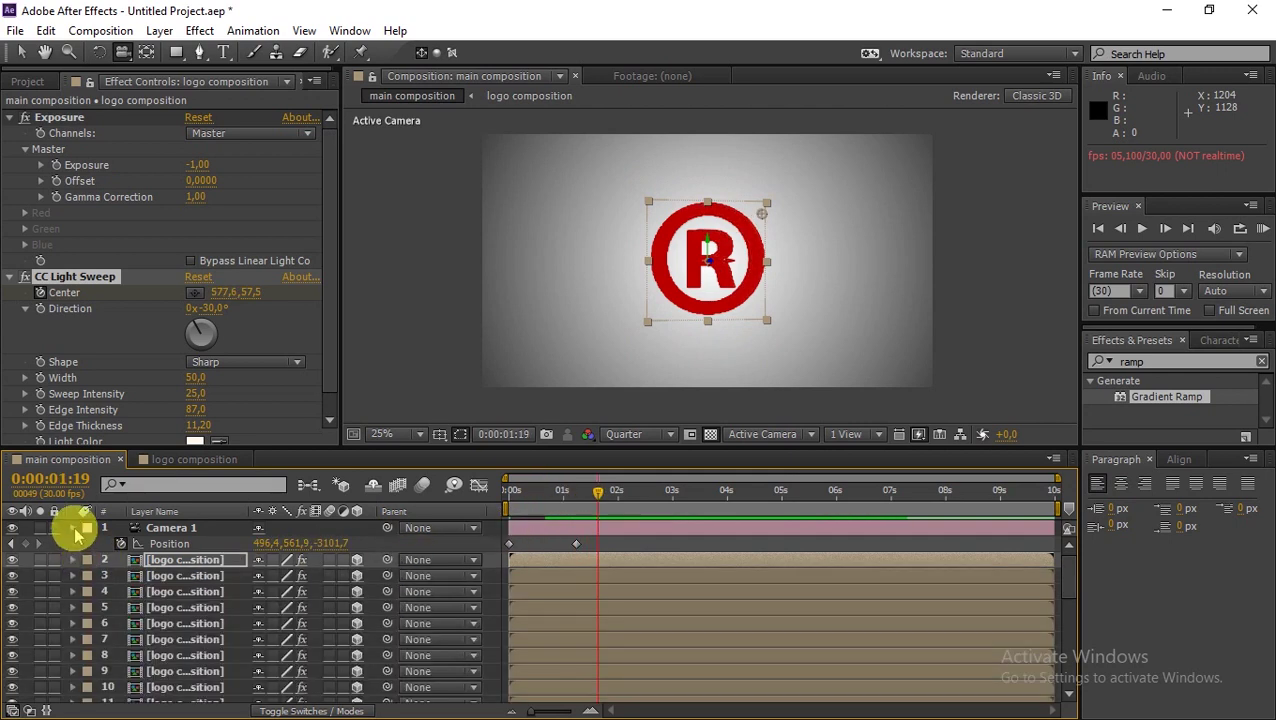
{"action": "left_click", "coordinate": [73, 529]}
{"action": "left_click", "coordinate": [172, 543]}
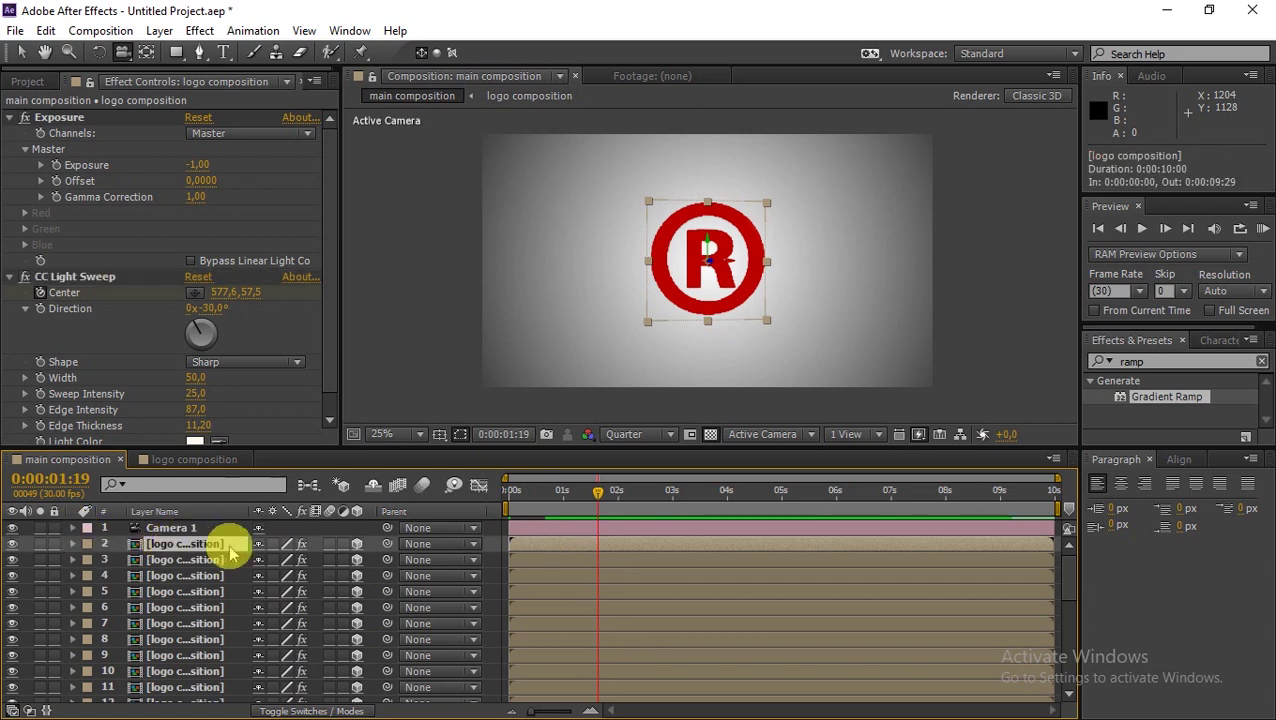
{"action": "left_click", "coordinate": [208, 527]}
{"action": "scroll", "coordinate": [214, 569], "scroll_direction": "down", "scroll_amount": 7}
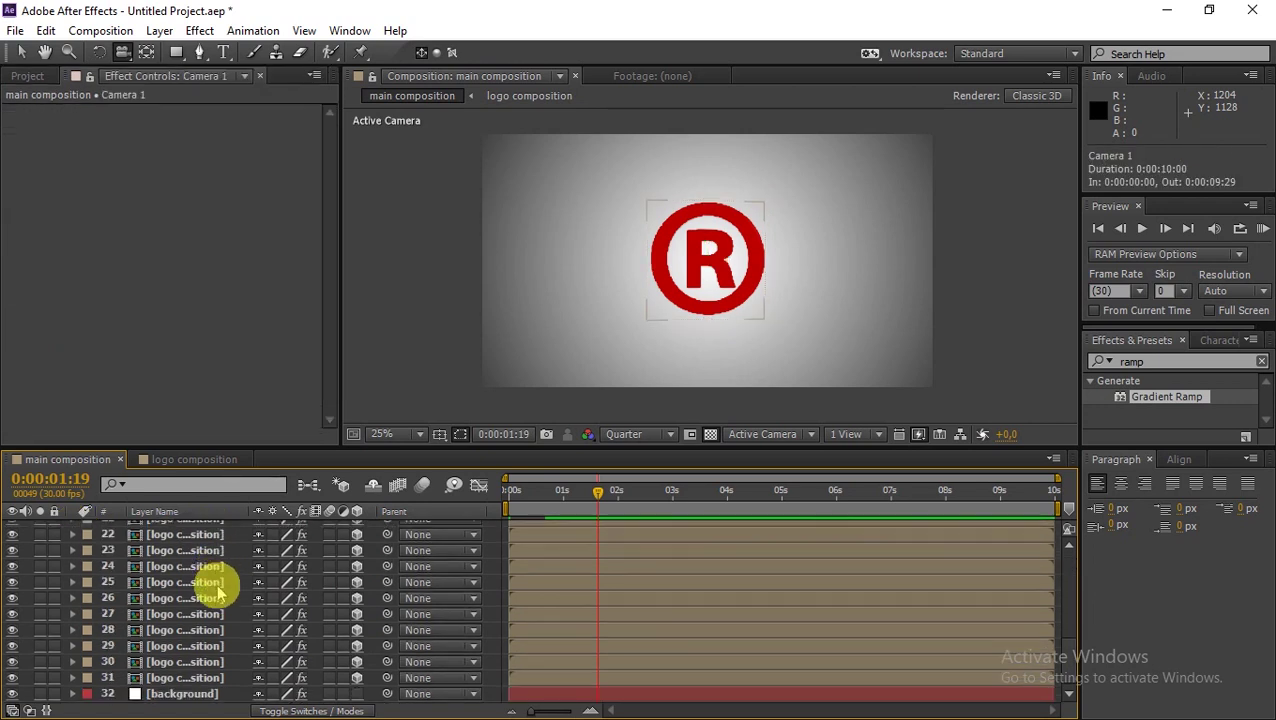
{"action": "left_click", "coordinate": [195, 691]}
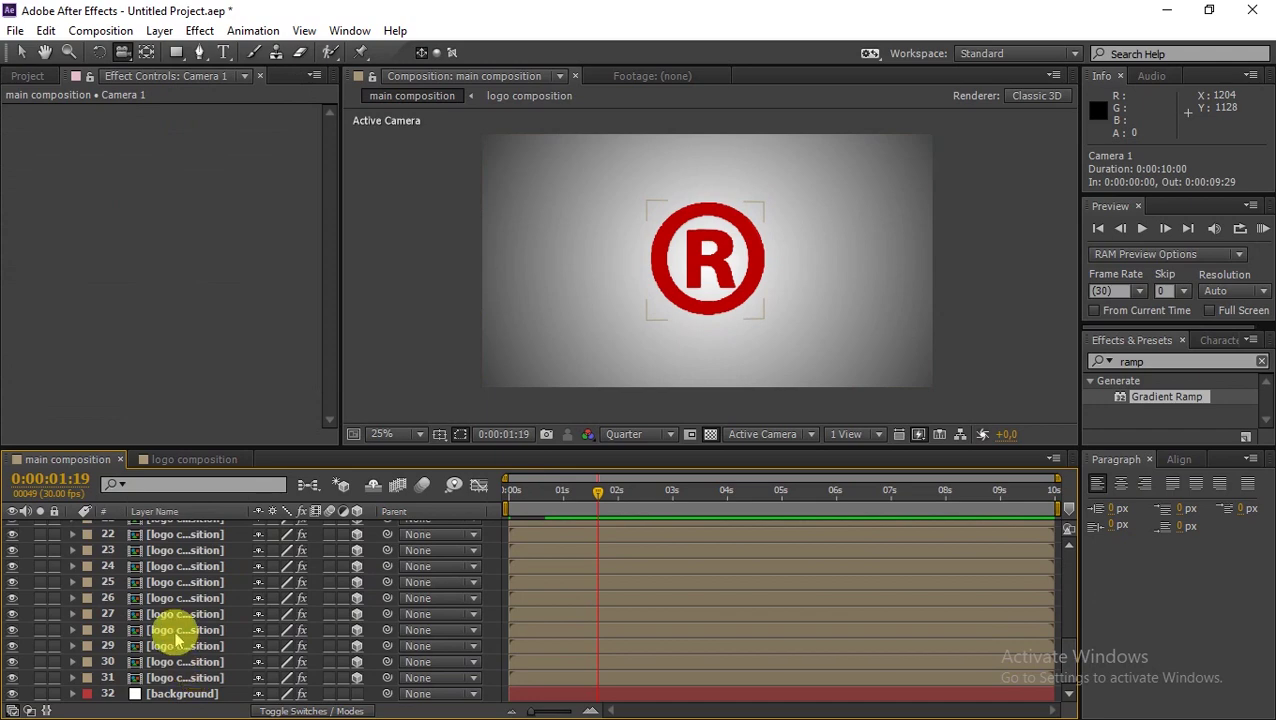
Switch to Photoshop to view the source logo document, and return to After Effects
{"action": "left_click", "coordinate": [1166, 10]}
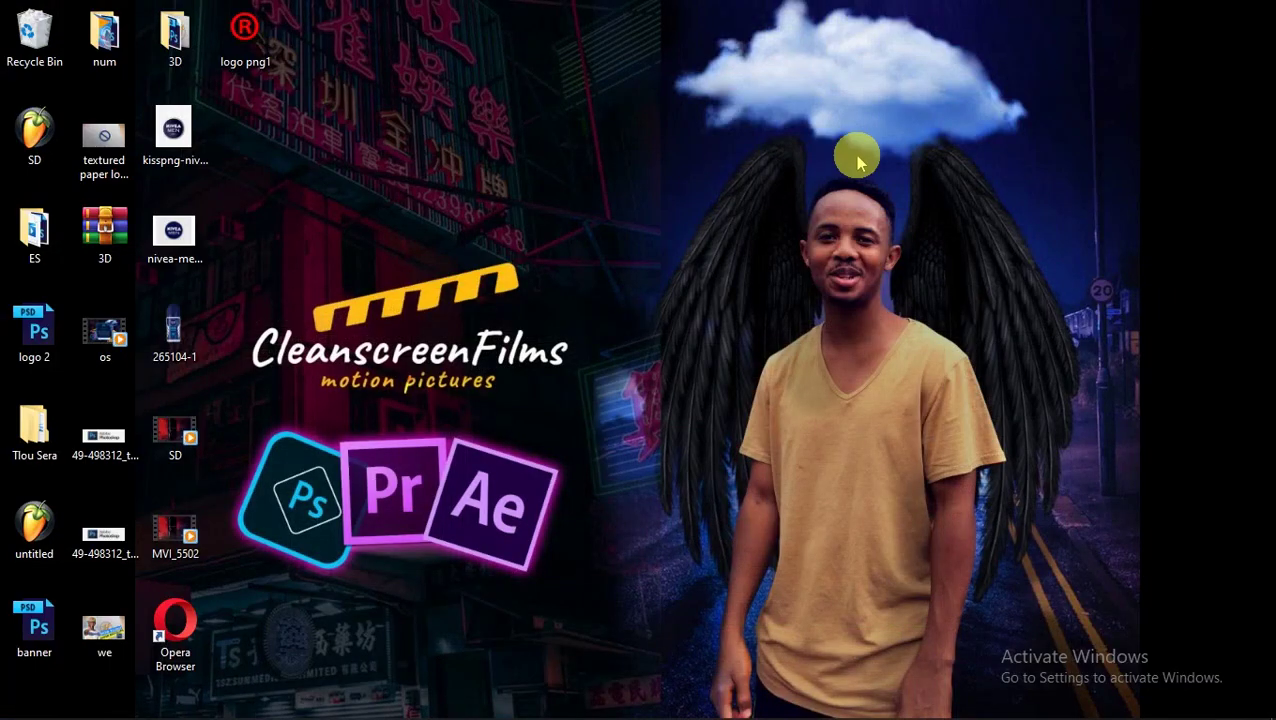
{"action": "mouse_move", "coordinate": [441, 690]}
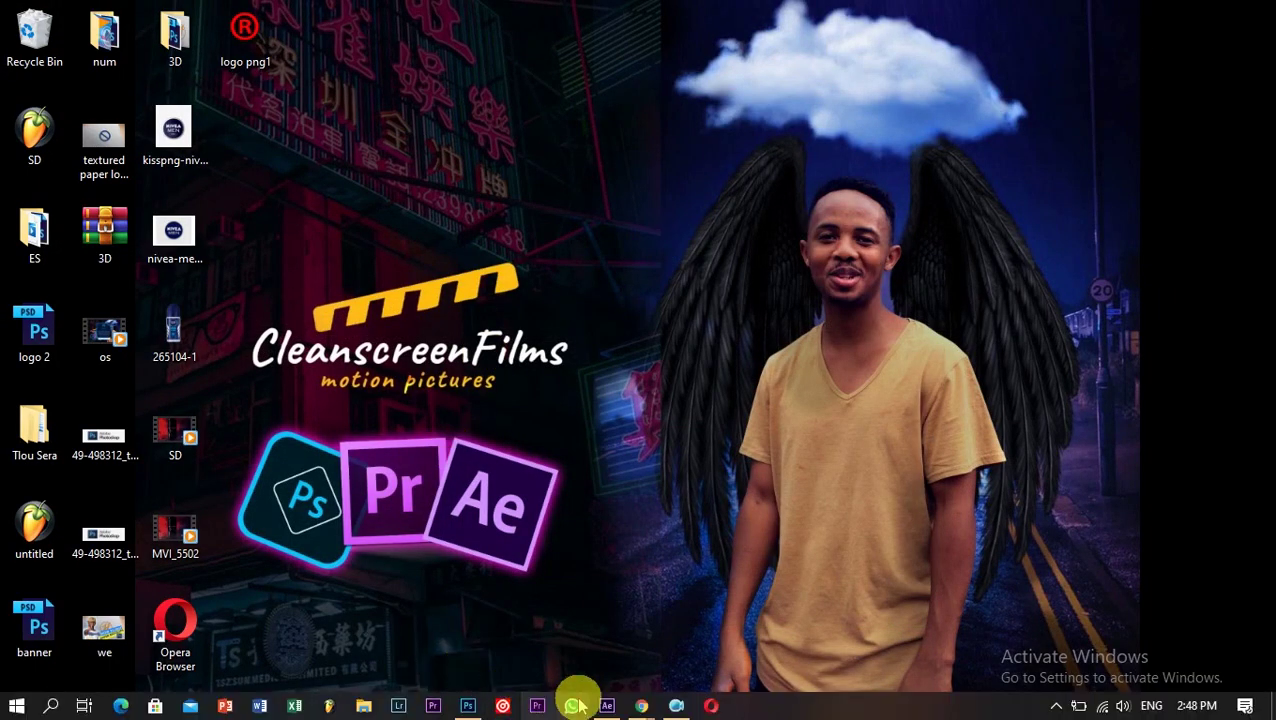
{"action": "left_click", "coordinate": [468, 706]}
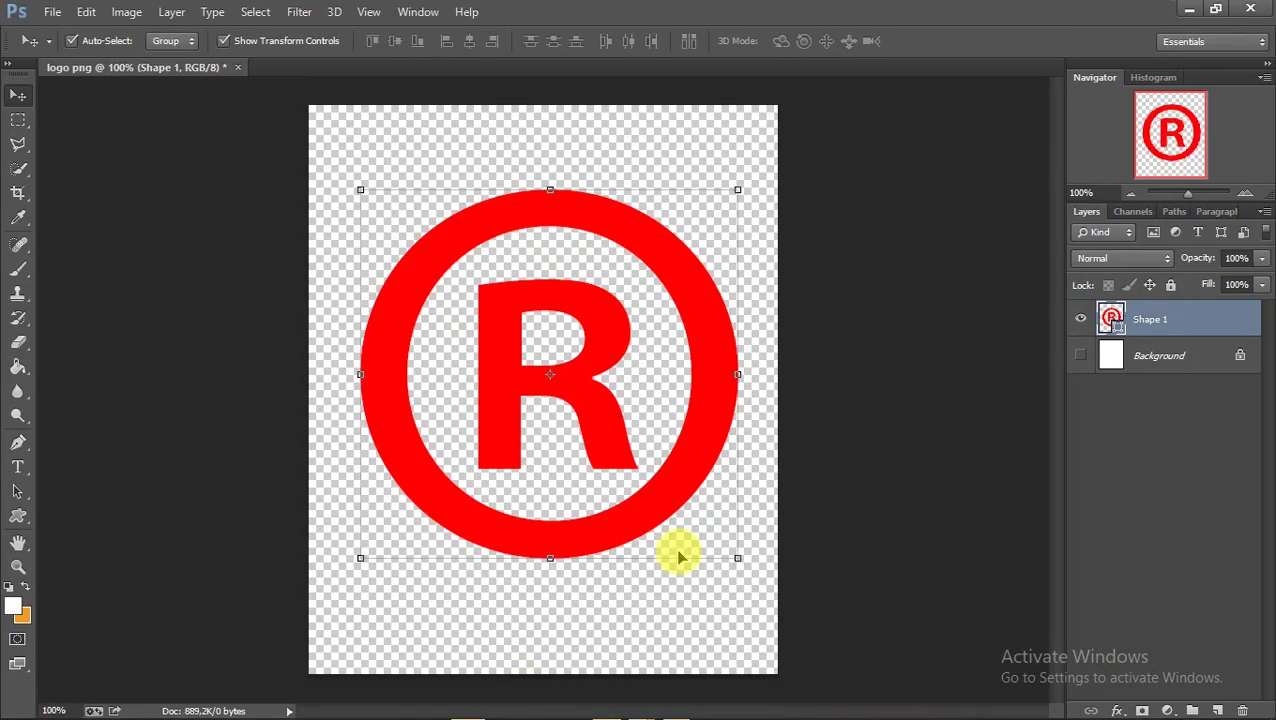
{"action": "left_click", "coordinate": [1188, 8]}
{"action": "mouse_move", "coordinate": [641, 712]}
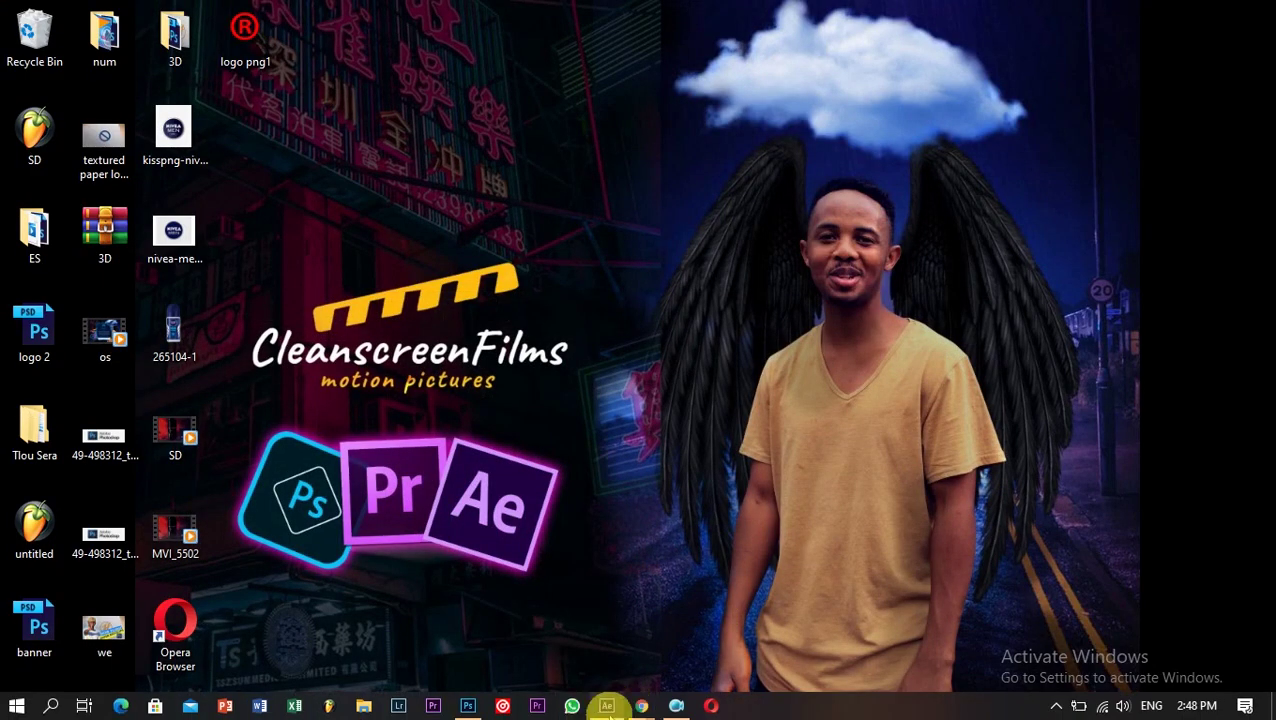
{"action": "left_click", "coordinate": [605, 704]}
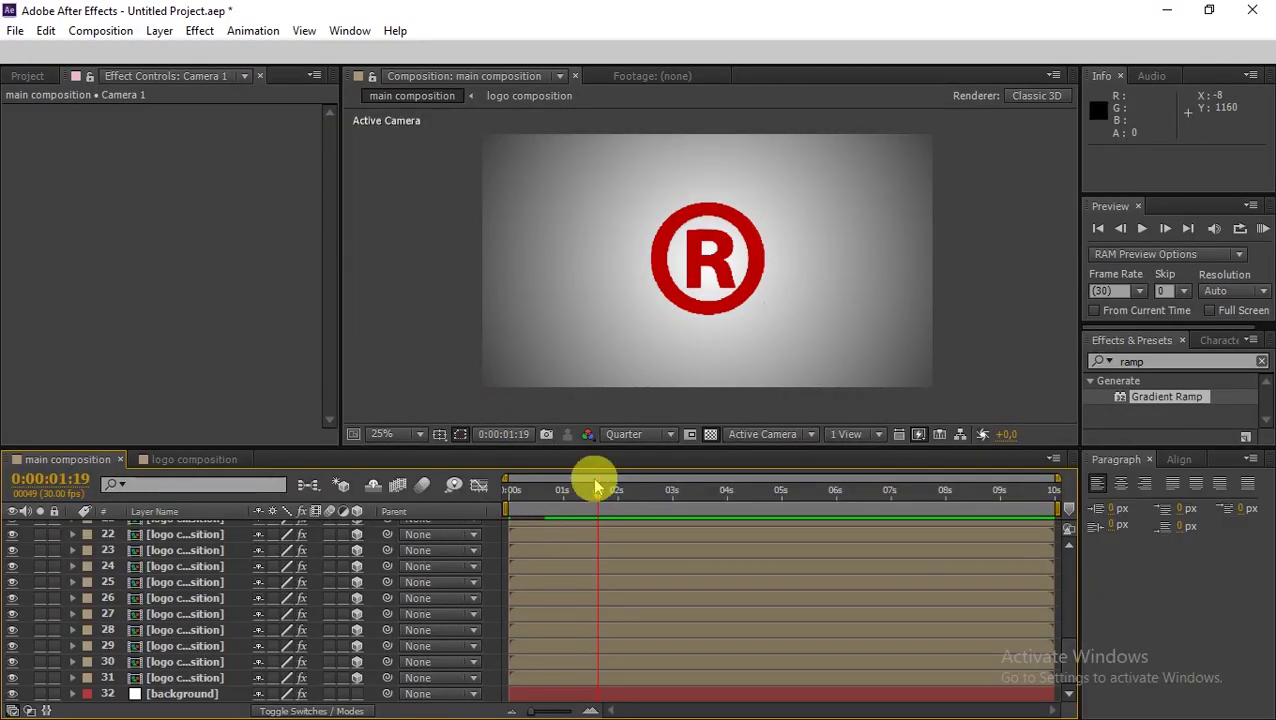
{"action": "left_click", "coordinate": [222, 679]}
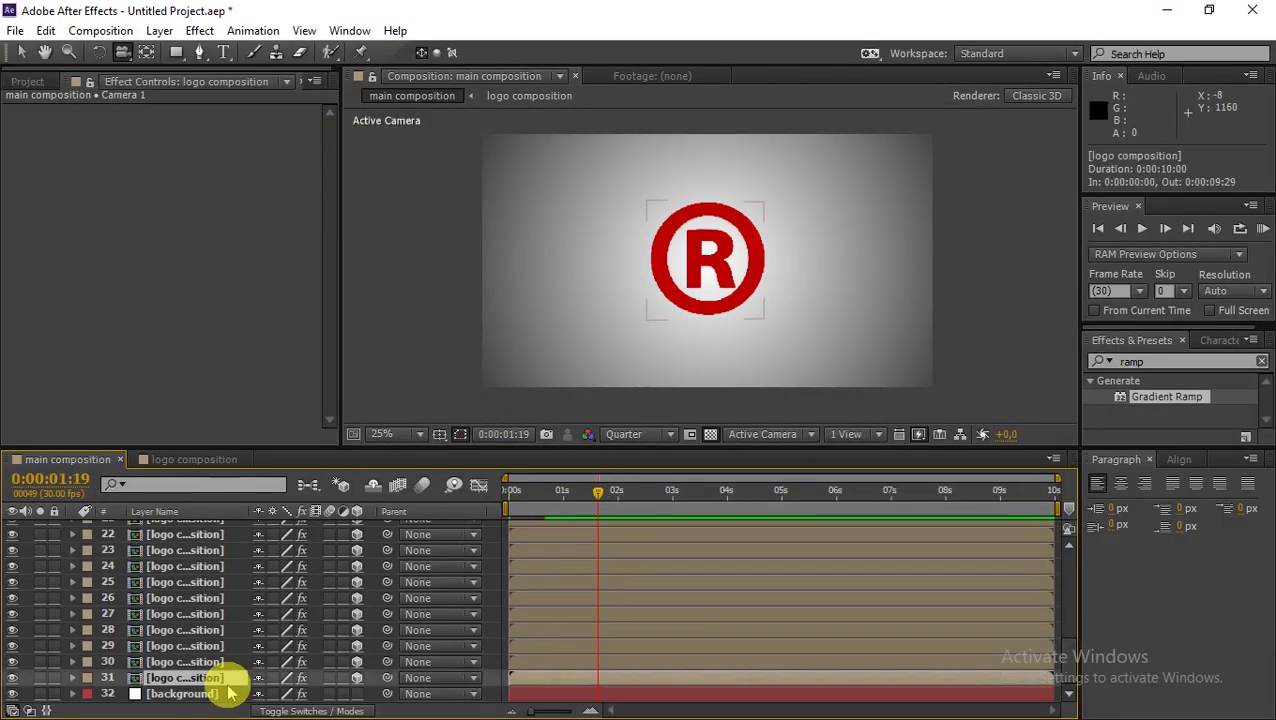
{"action": "scroll", "coordinate": [228, 618], "scroll_direction": "up", "scroll_amount": 5}
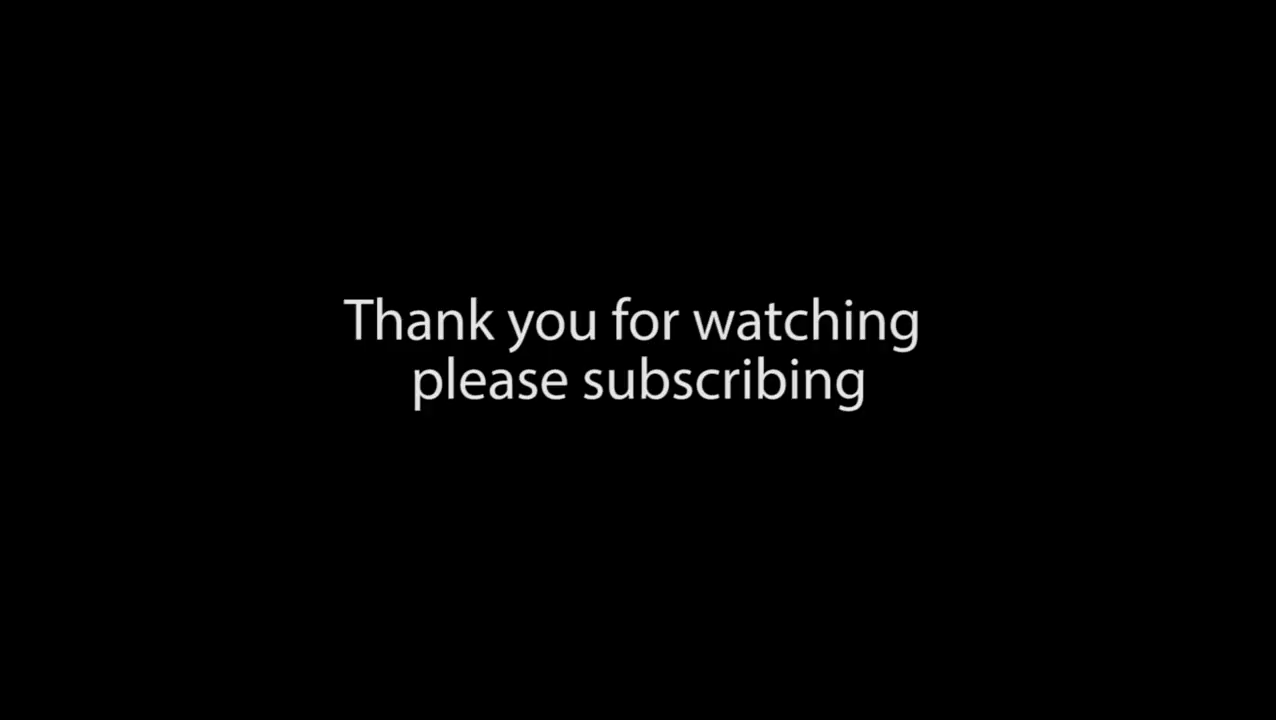